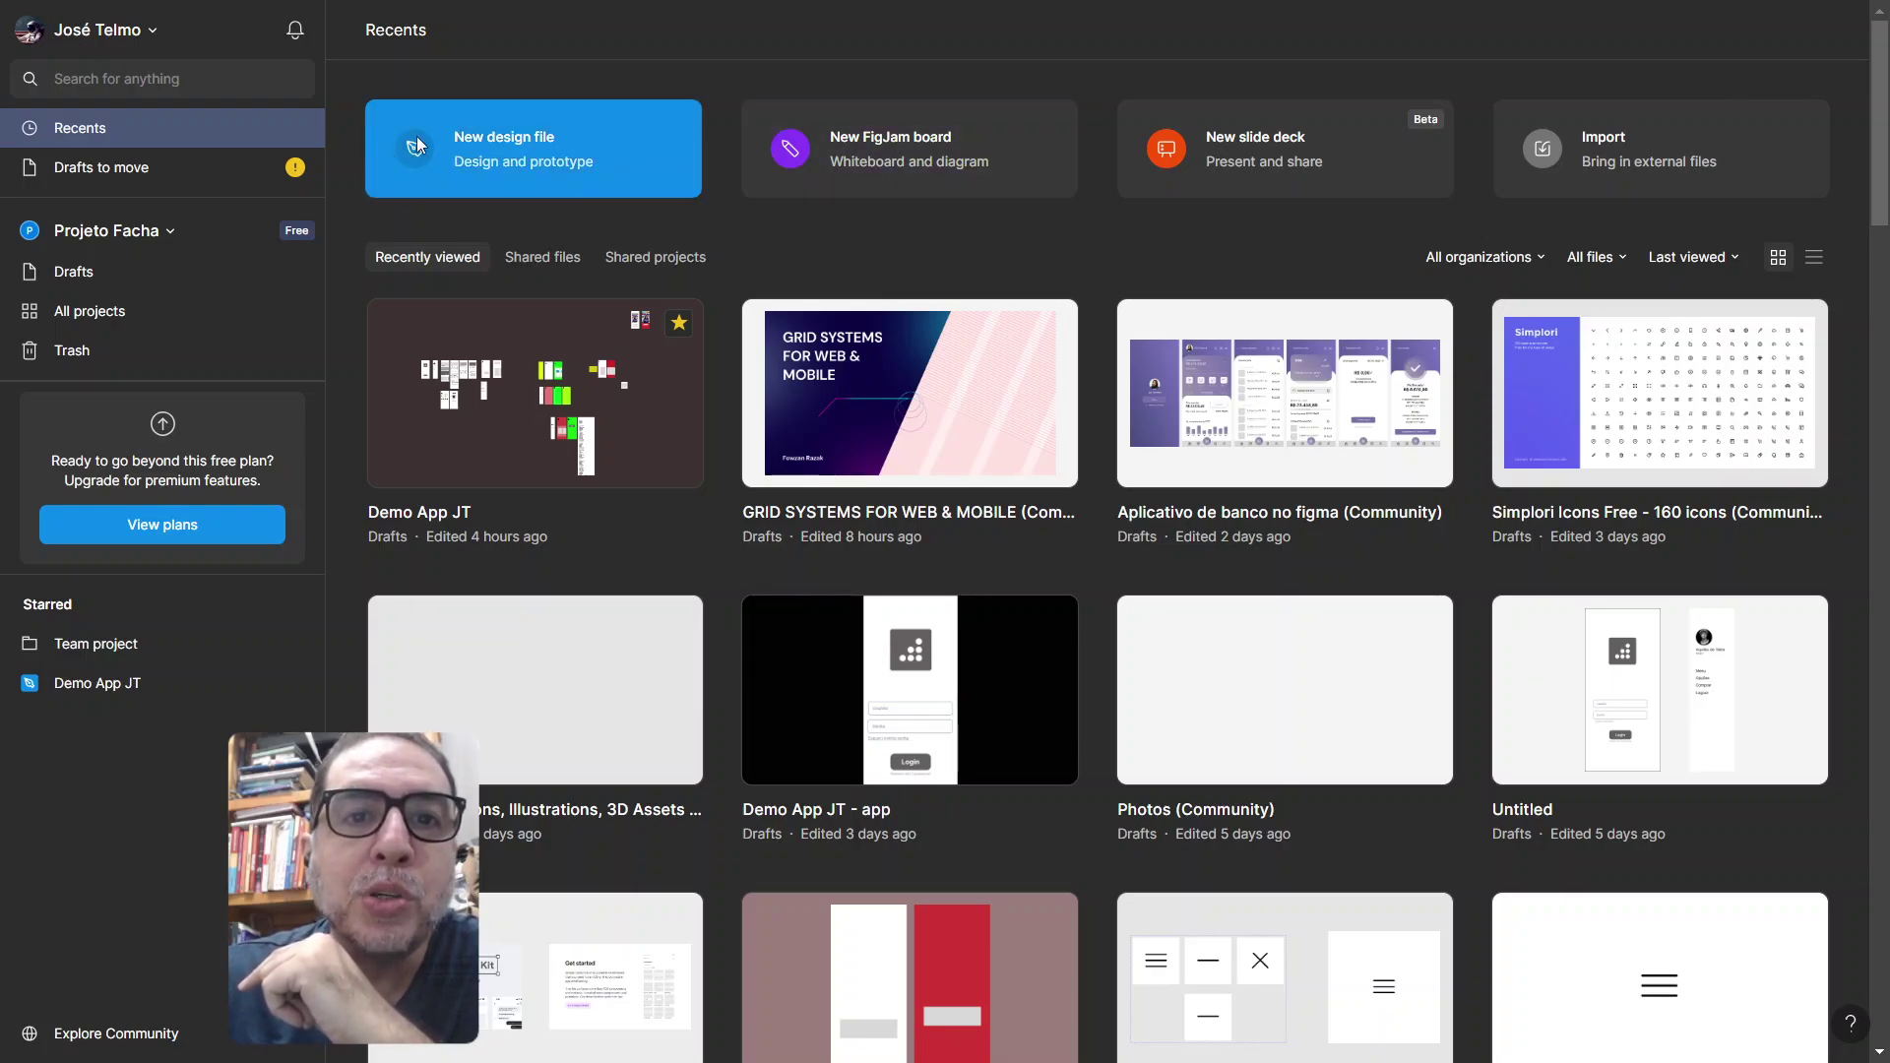
Step: Create a new design file and name it Projeto Teste
{"action": "left_click", "coordinate": [499, 147]}
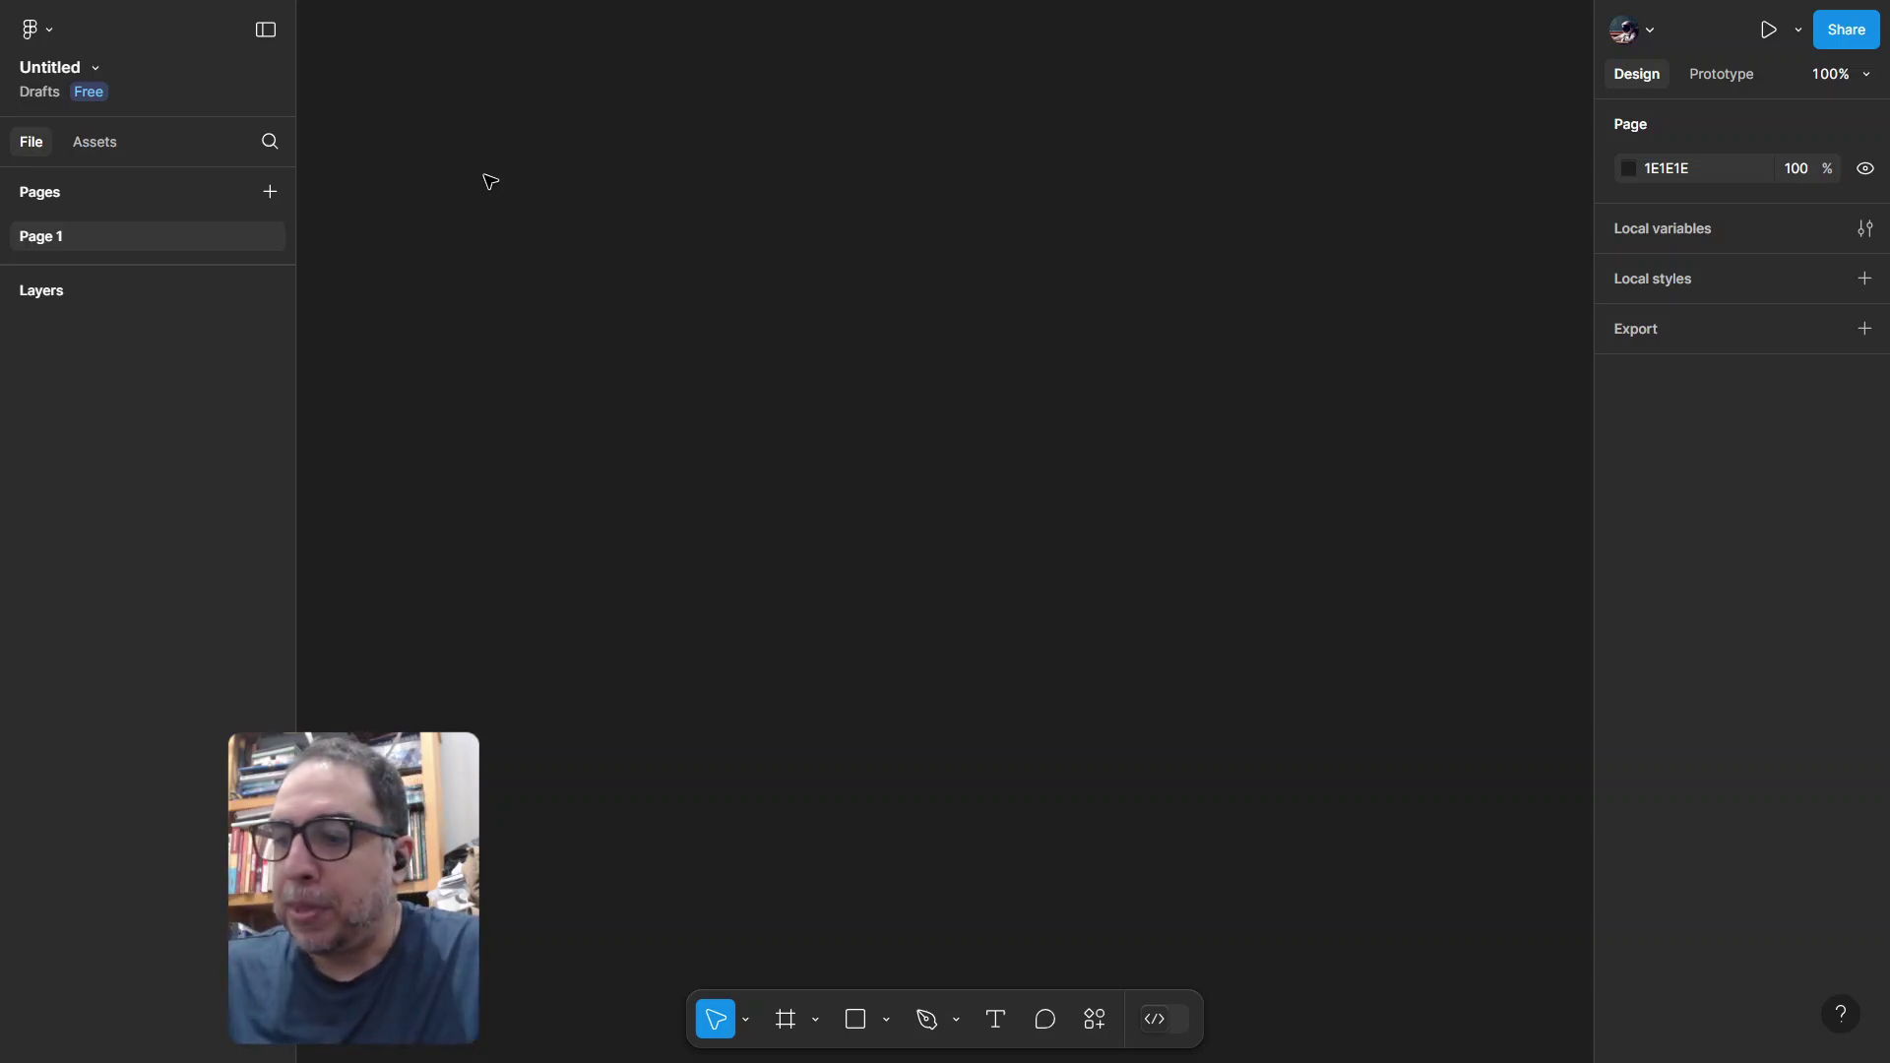
{"action": "left_click", "coordinate": [51, 69]}
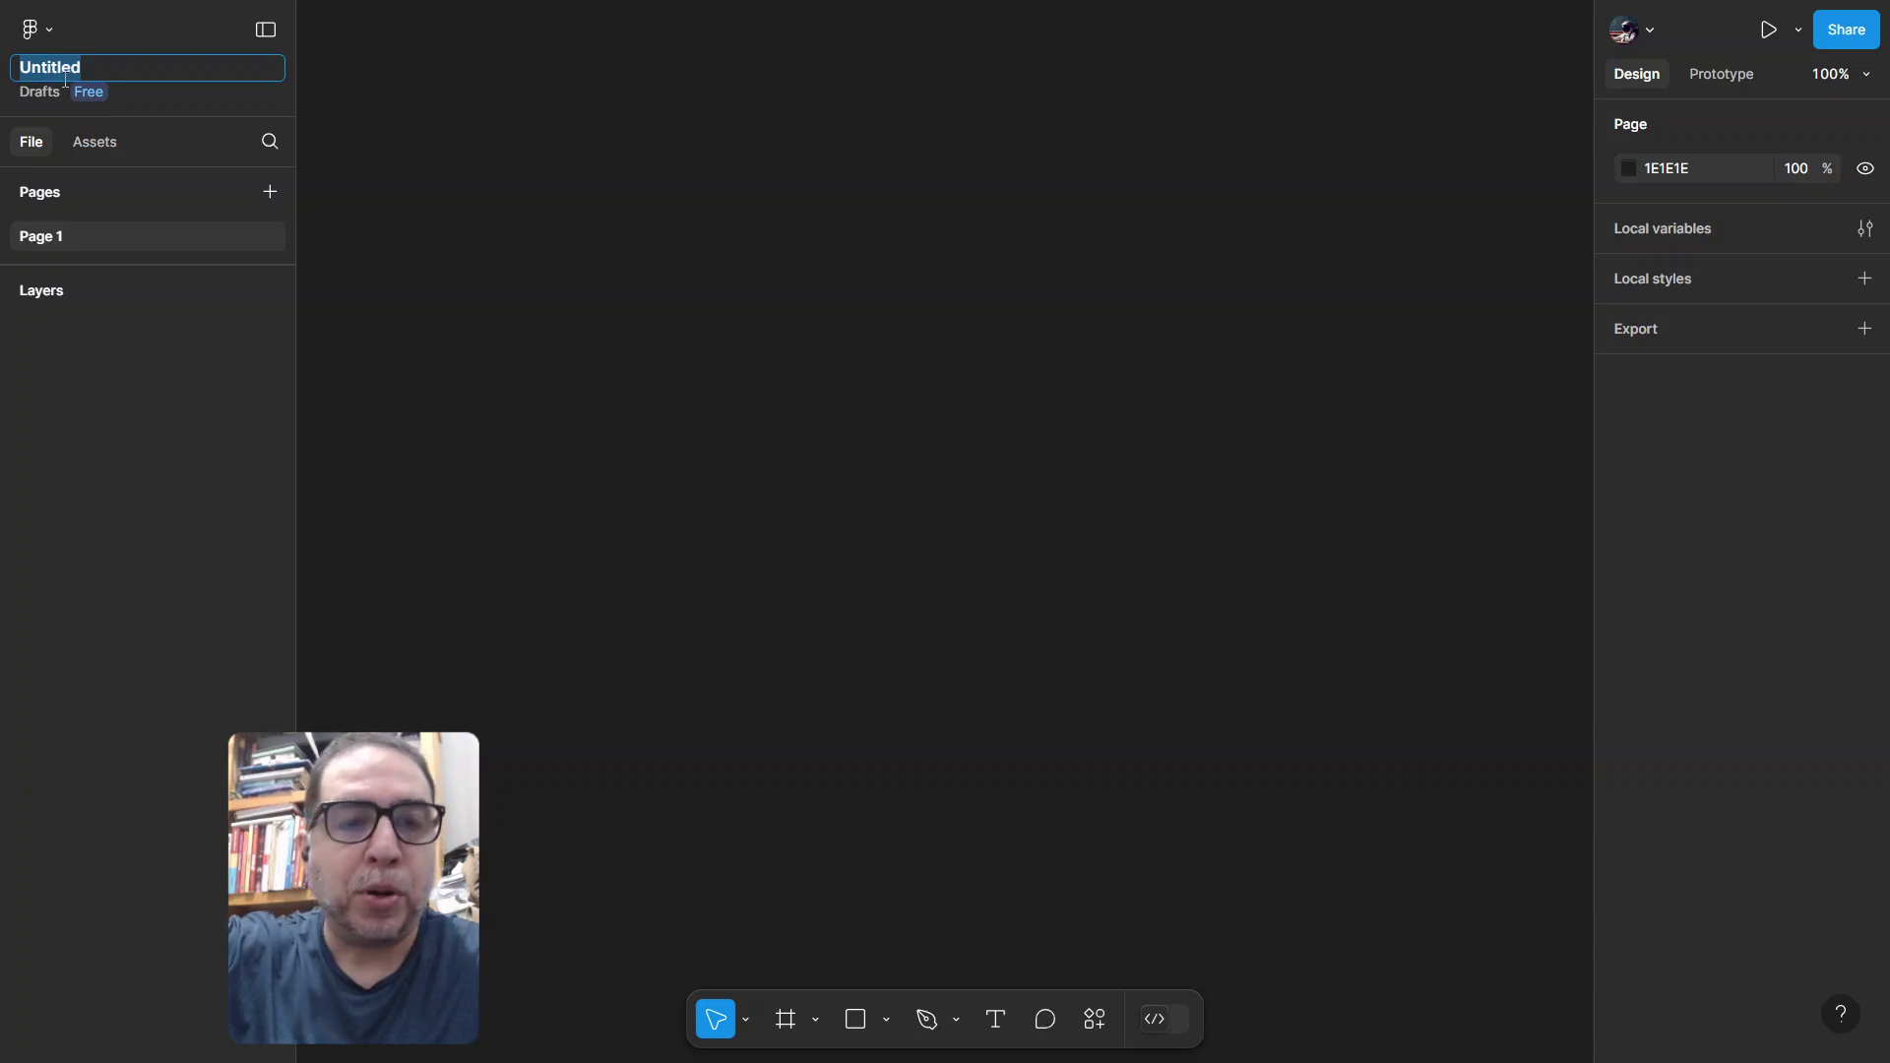
{"action": "type", "text": "Pr"}
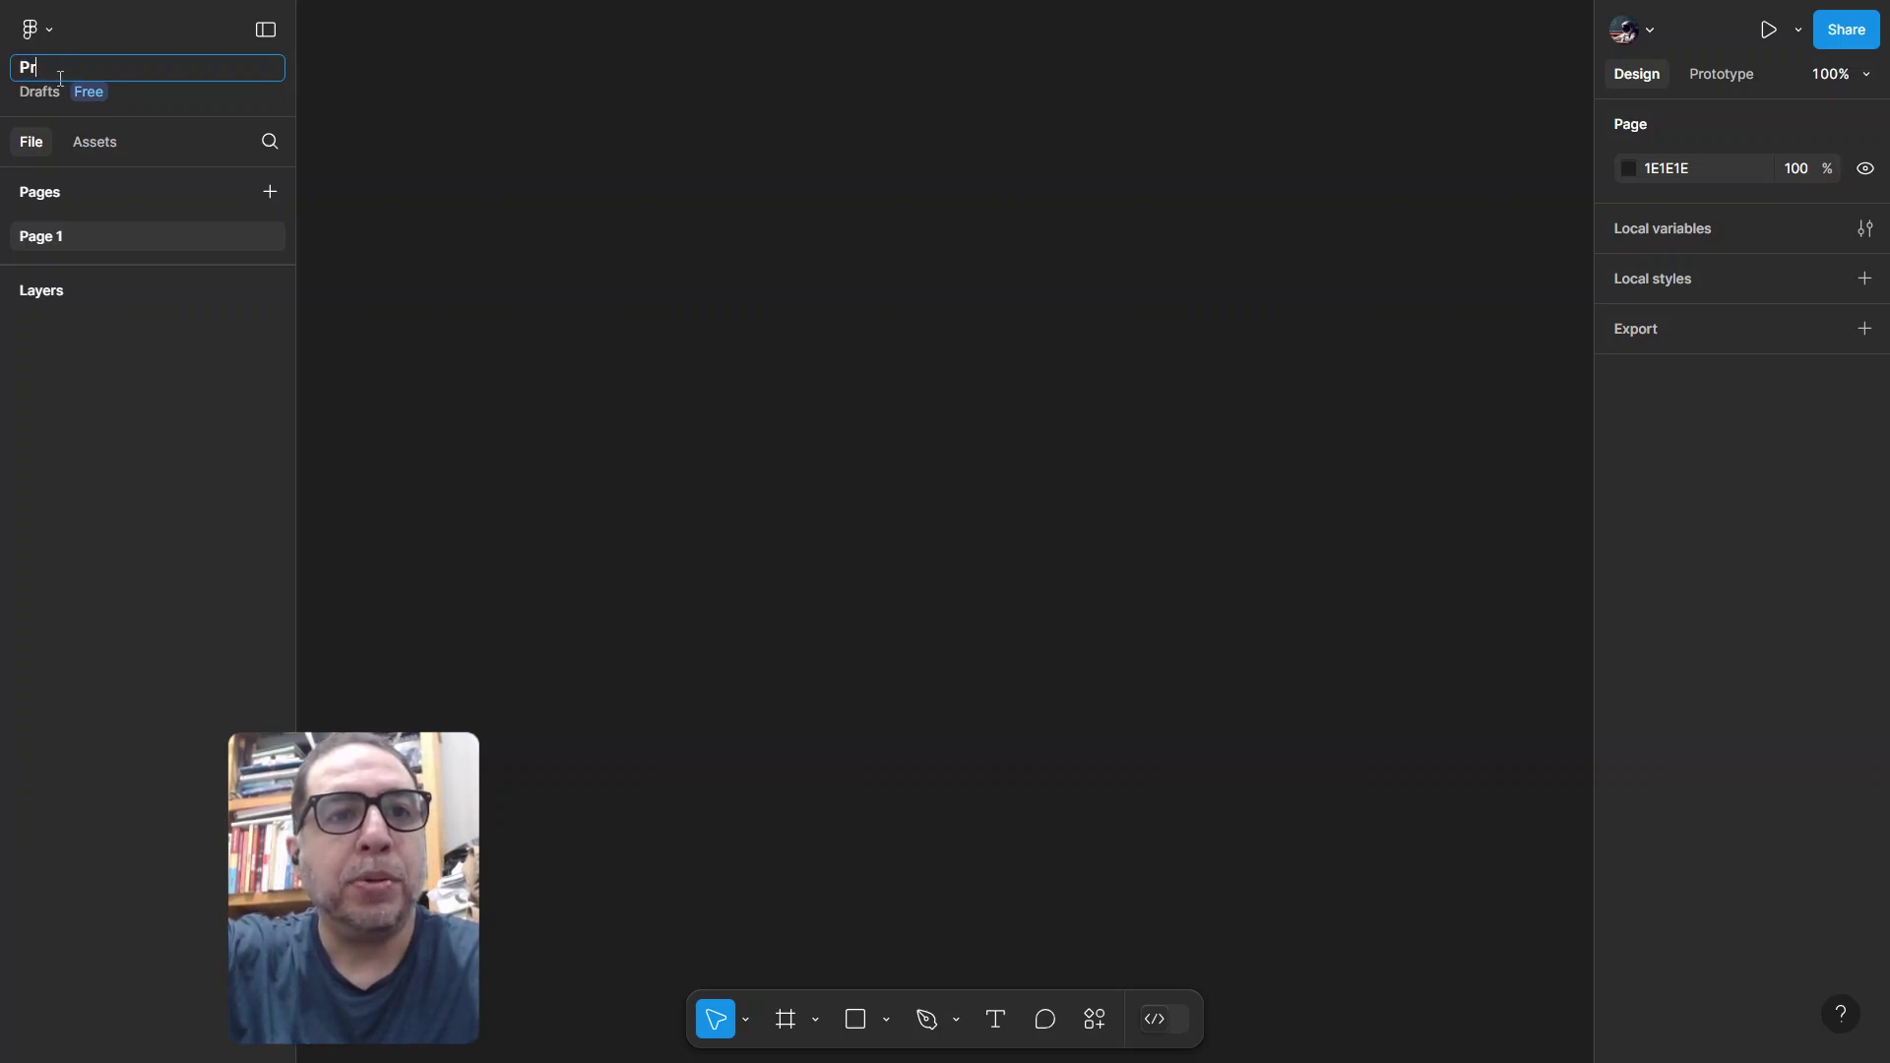
{"action": "type", "text": "ojeto Tes"}
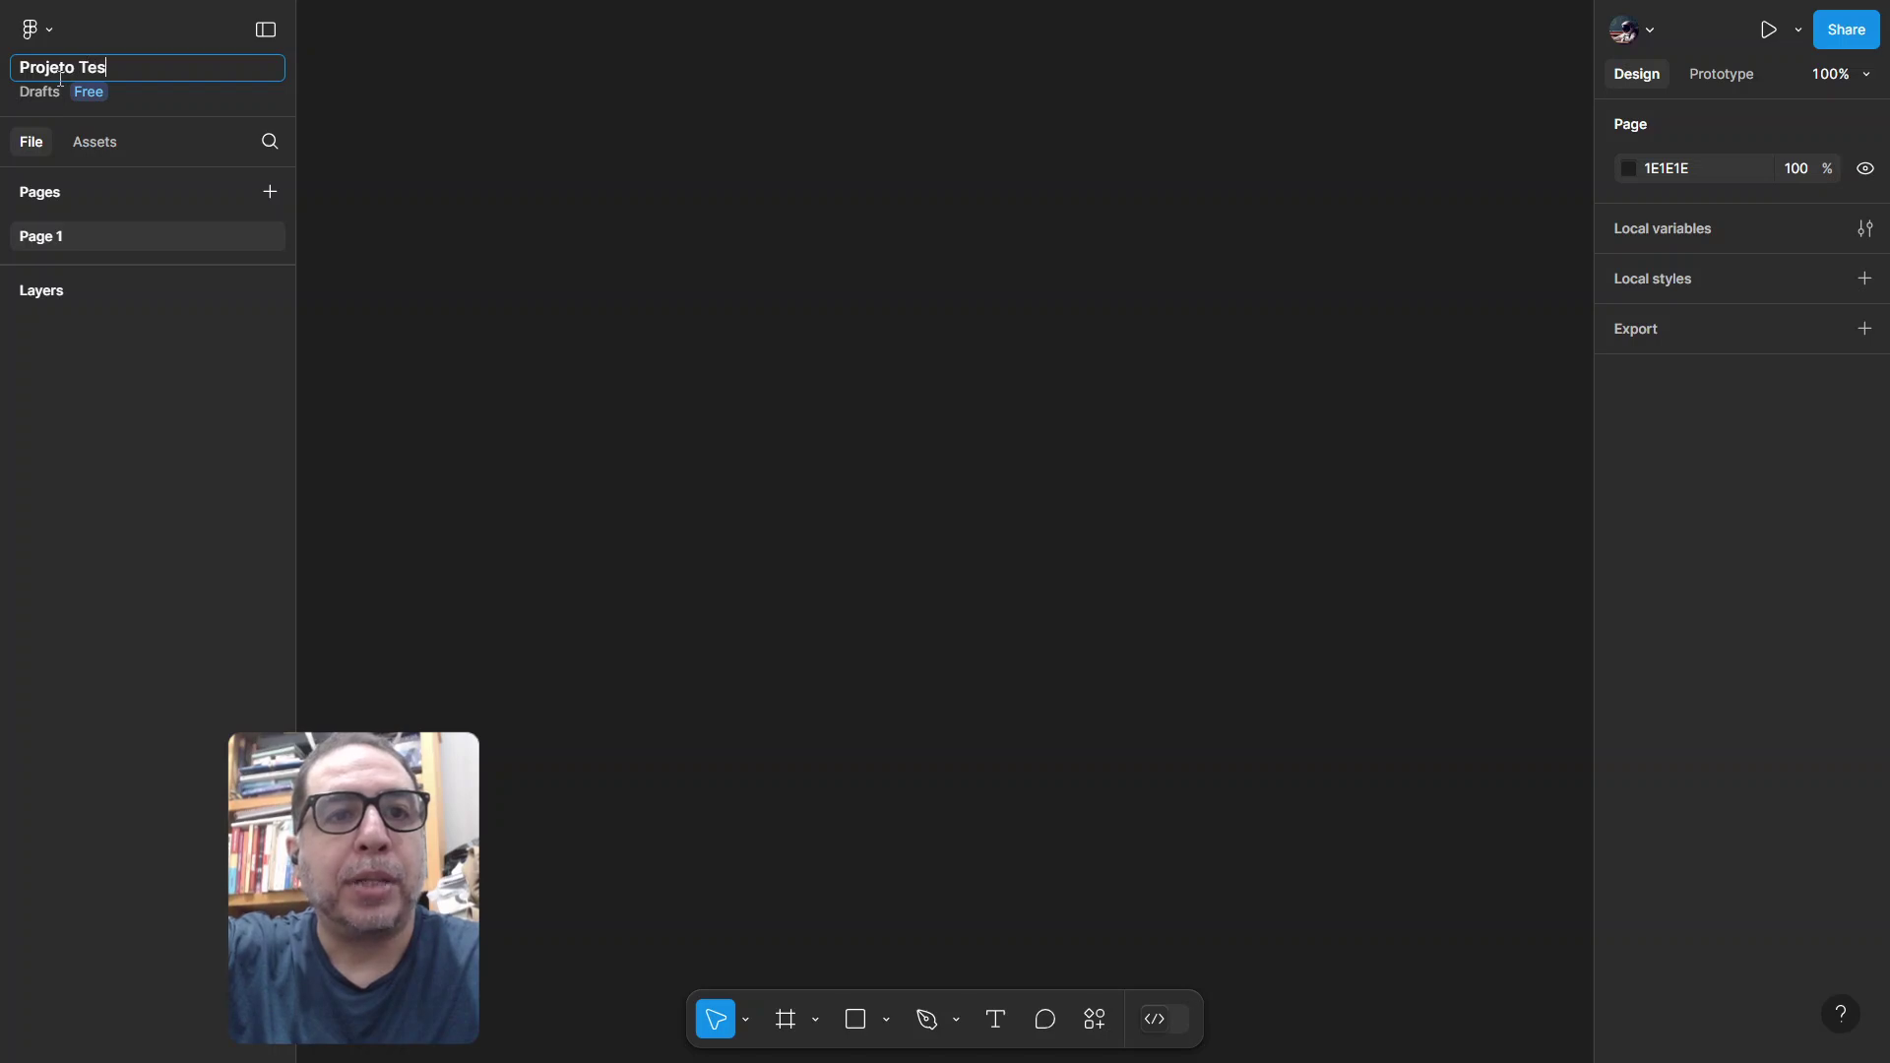
{"action": "type", "text": "te"}
{"action": "key", "text": "Return"}
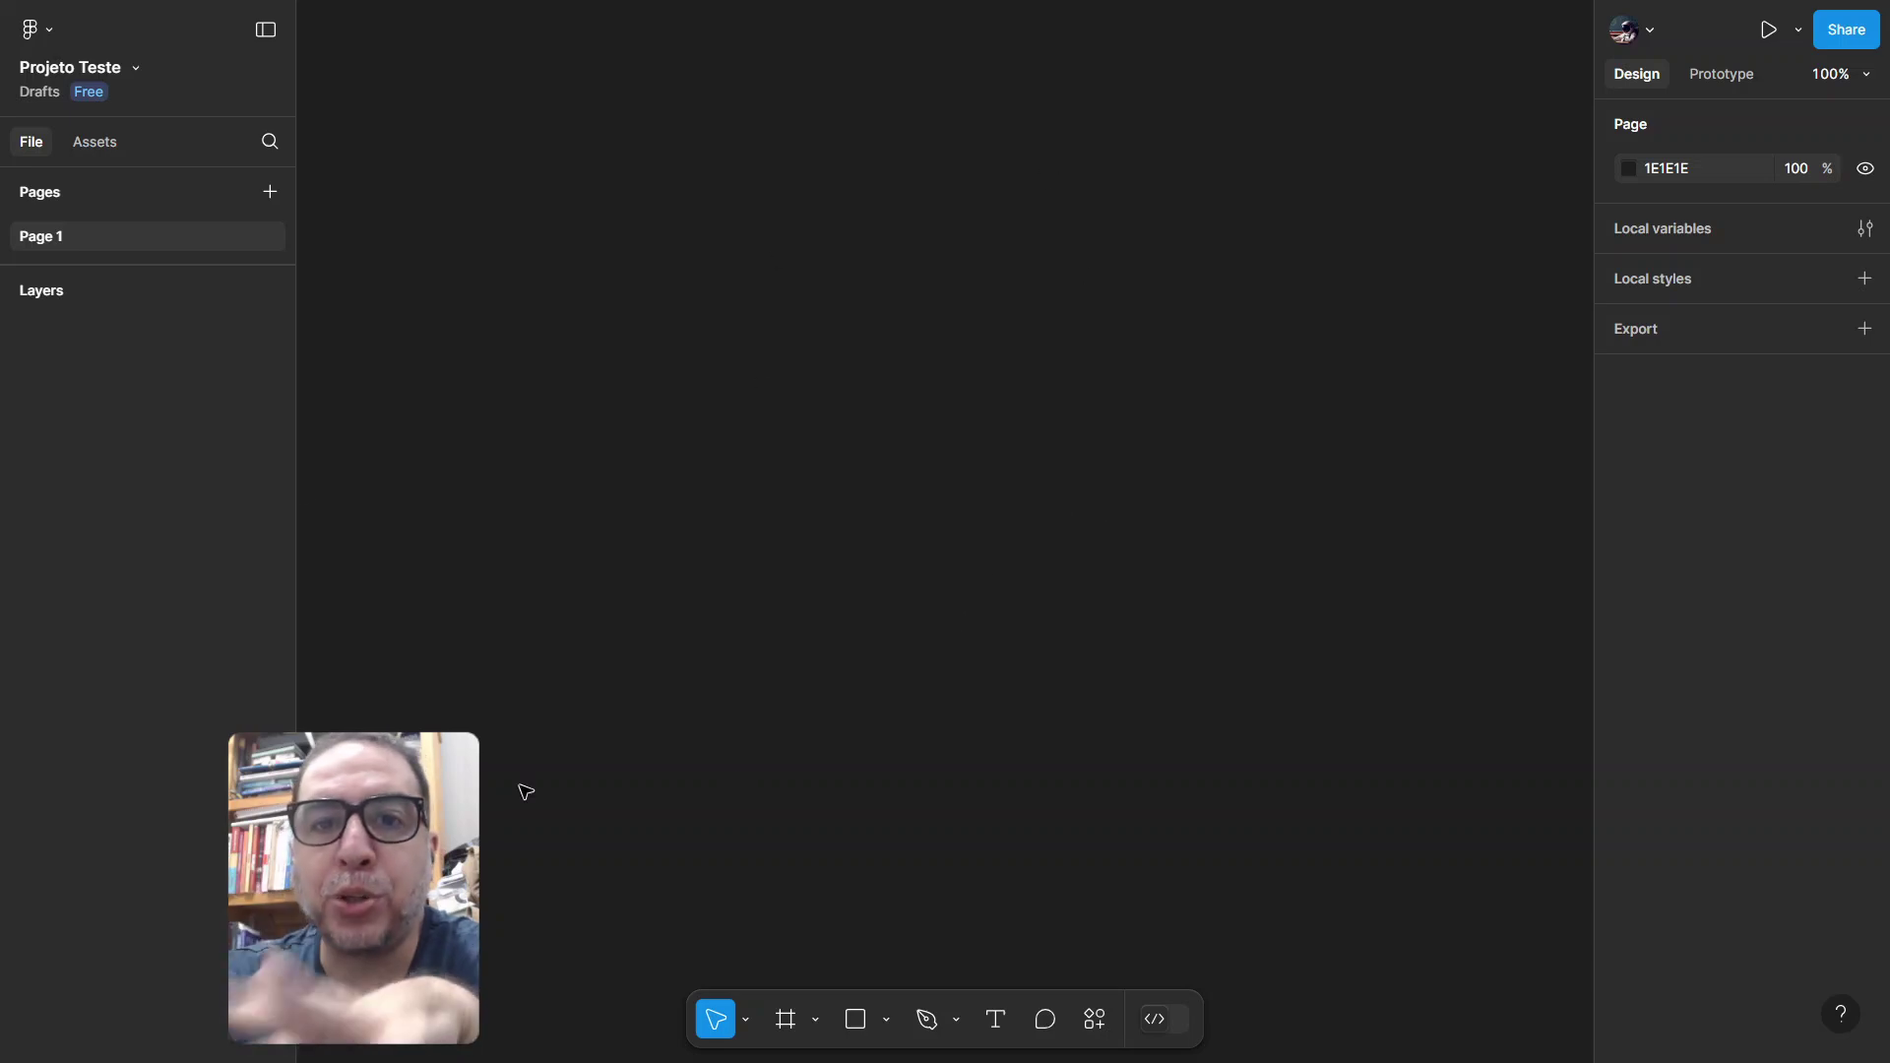
Step: Change the page background to the dark gray color 5B5959
{"action": "left_click", "coordinate": [1629, 169]}
{"action": "left_click", "coordinate": [1360, 327]}
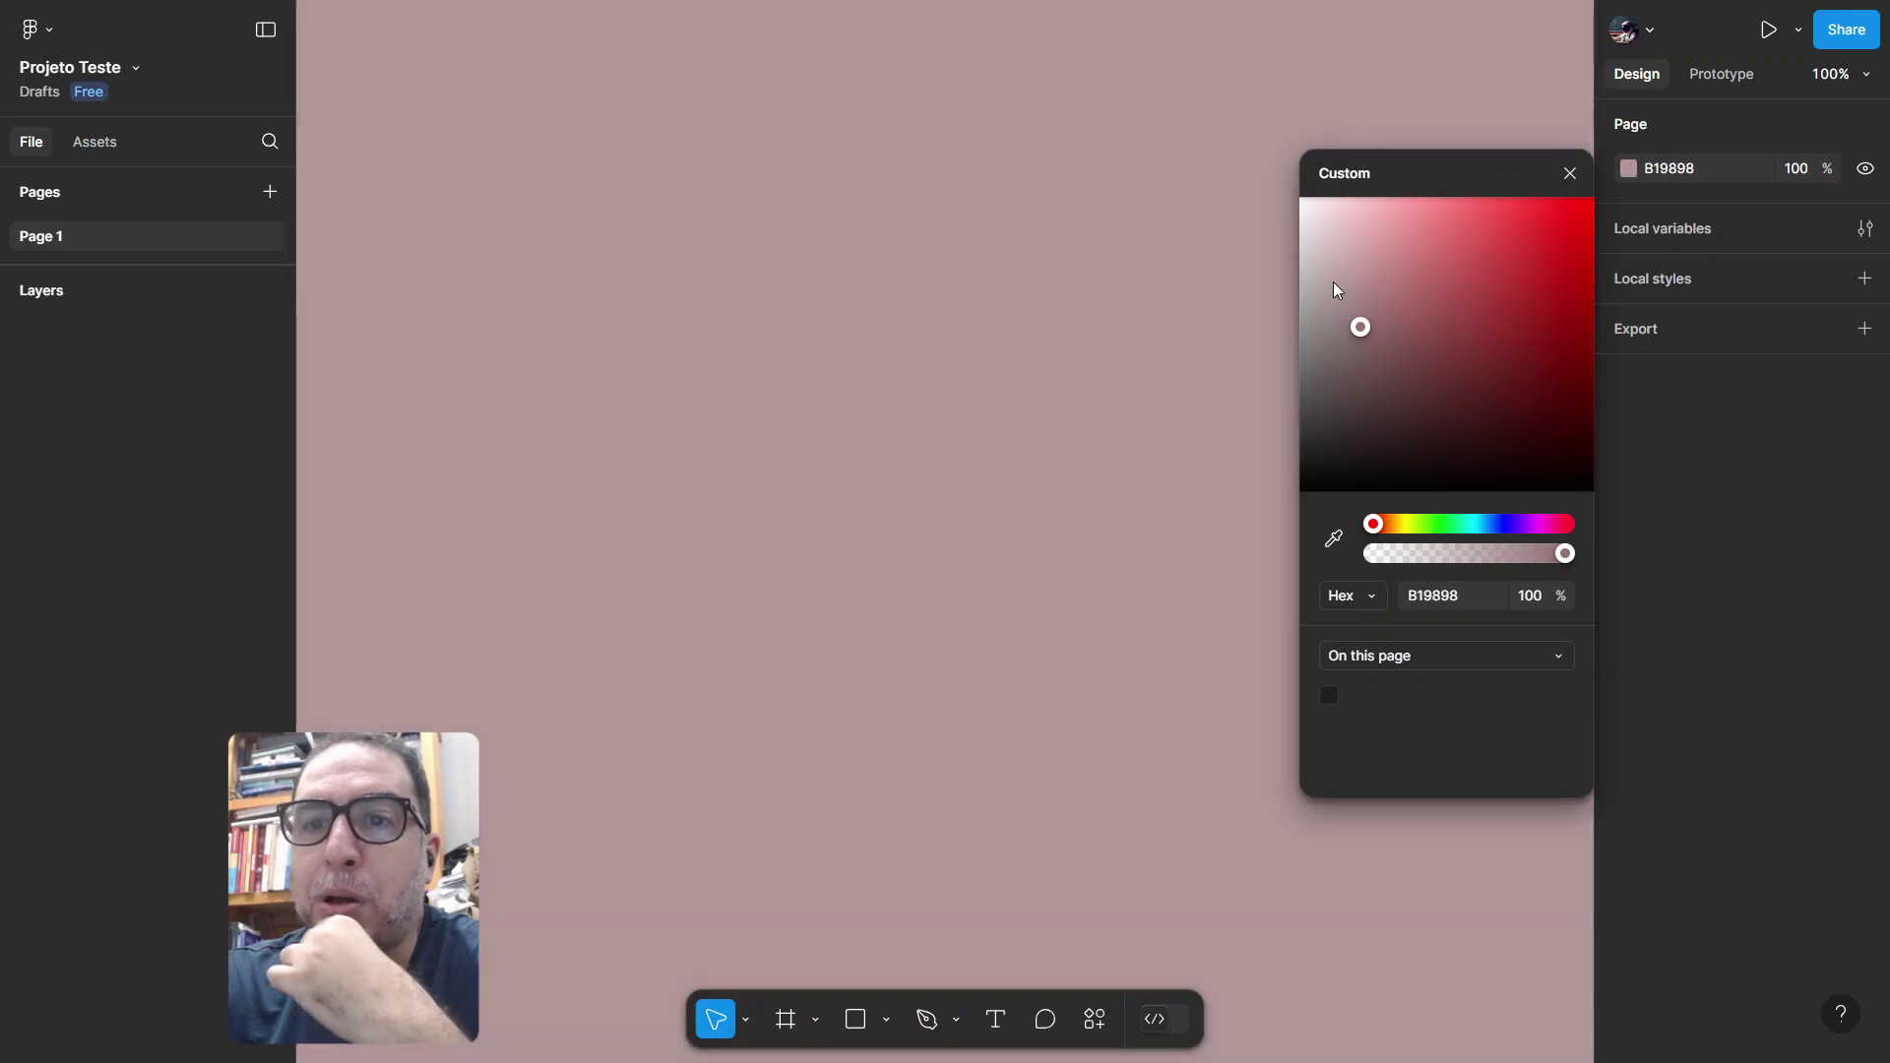
{"action": "left_click_drag", "start_coordinate": [1333, 282], "coordinate": [1306, 394]}
{"action": "left_click", "coordinate": [1089, 404]}
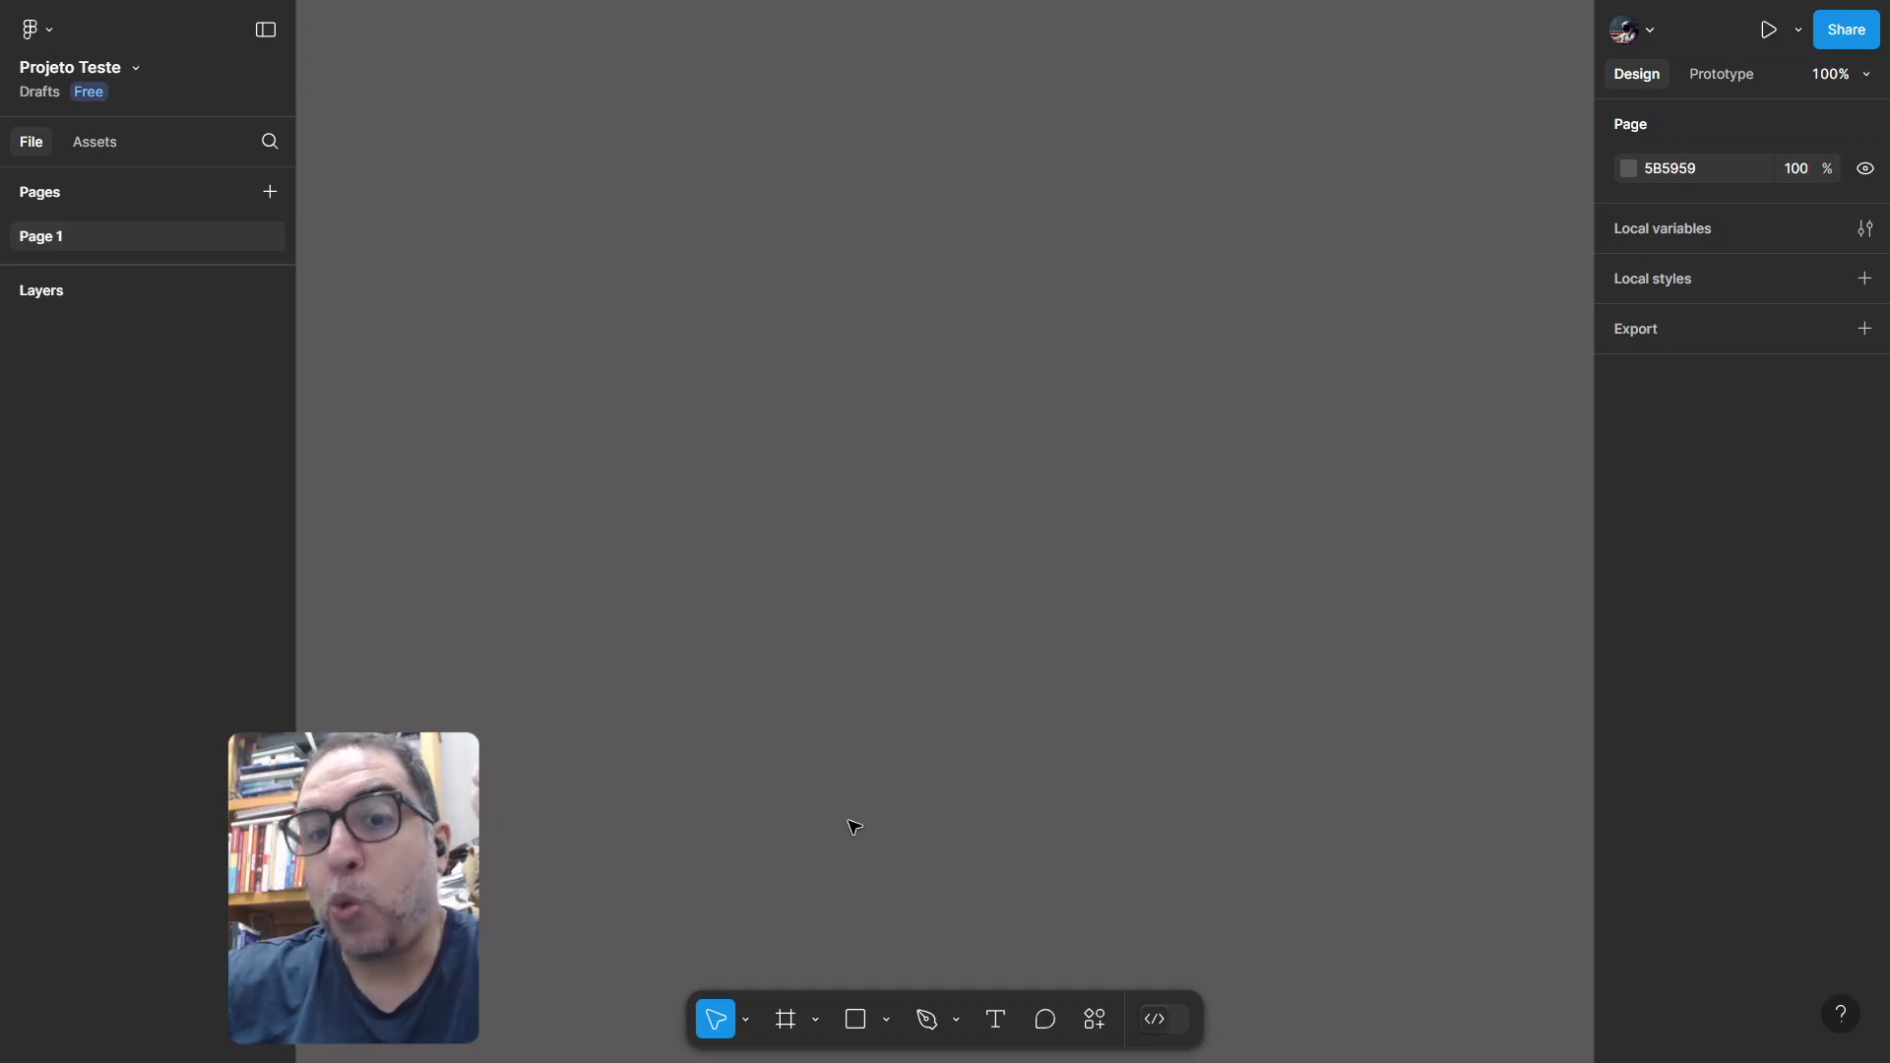
Step: Draw a freehand frame about 275 by 306 on the canvas and delete it
{"action": "left_click", "coordinate": [784, 1024]}
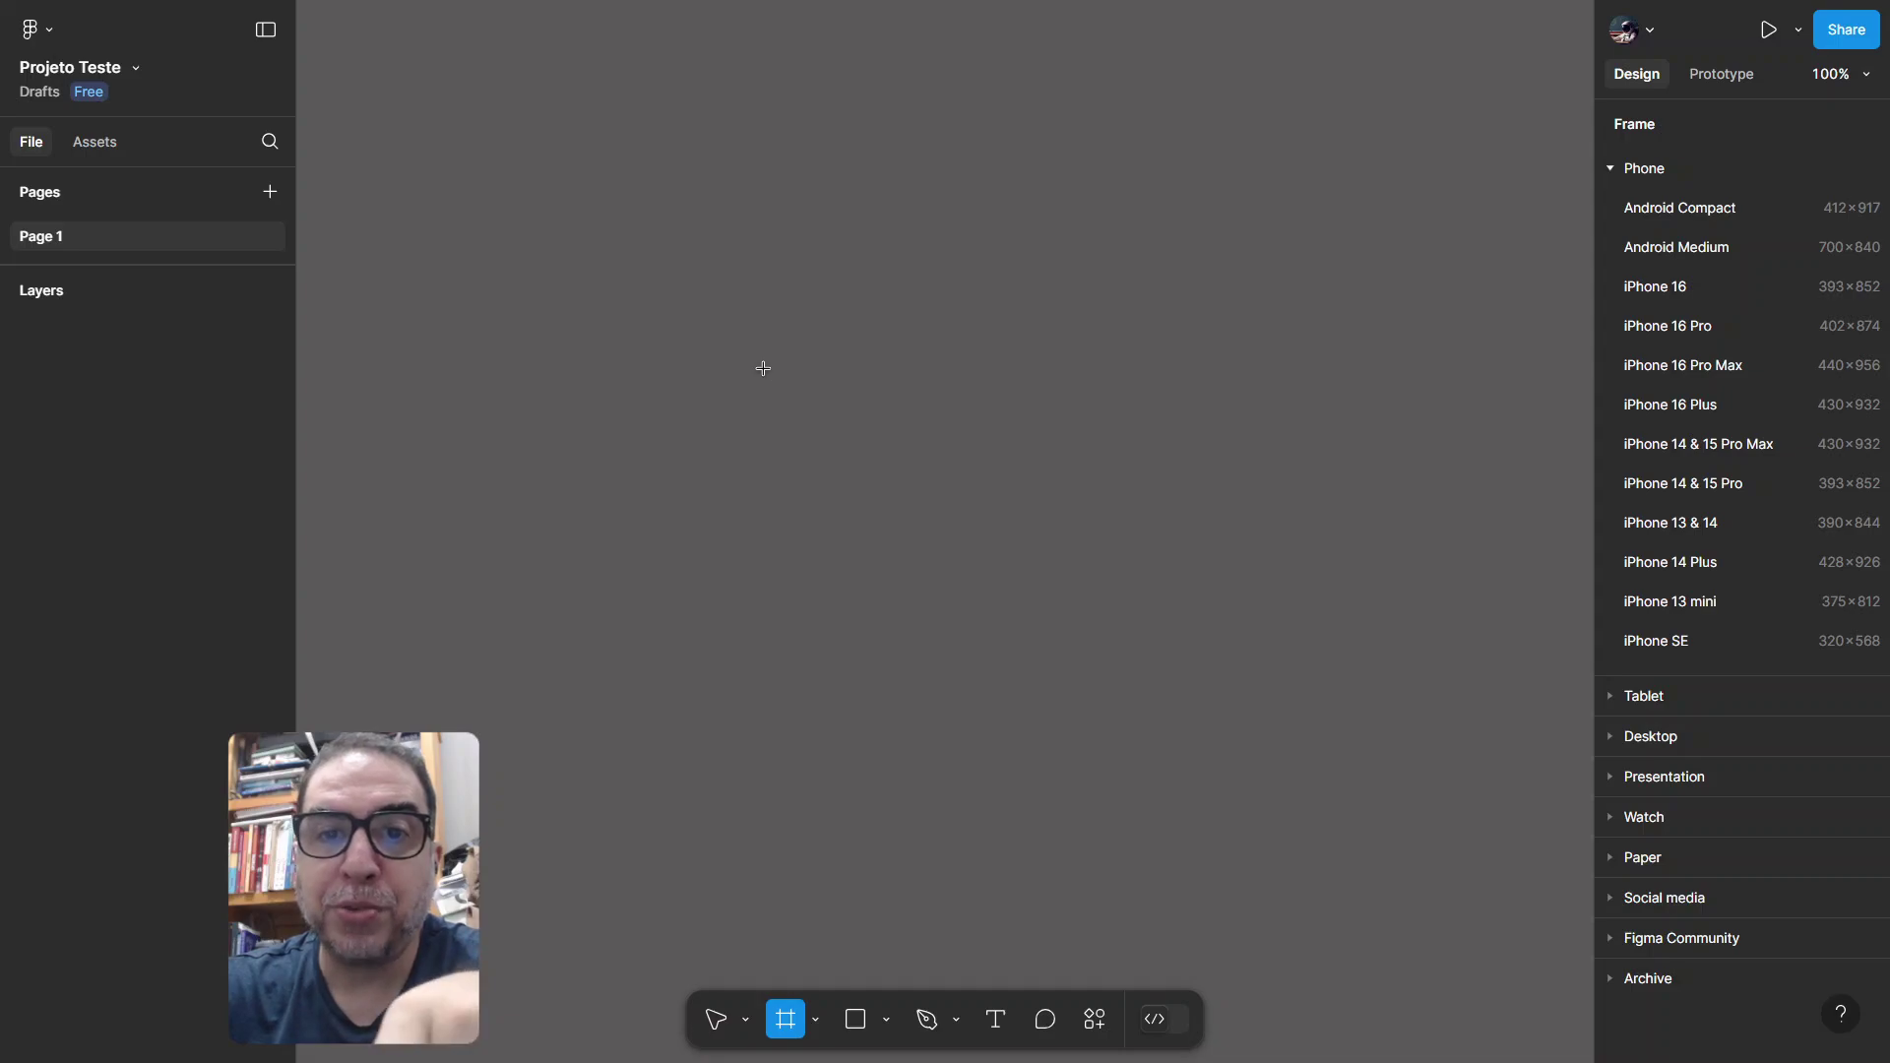
{"action": "left_click_drag", "start_coordinate": [648, 189], "coordinate": [987, 566]}
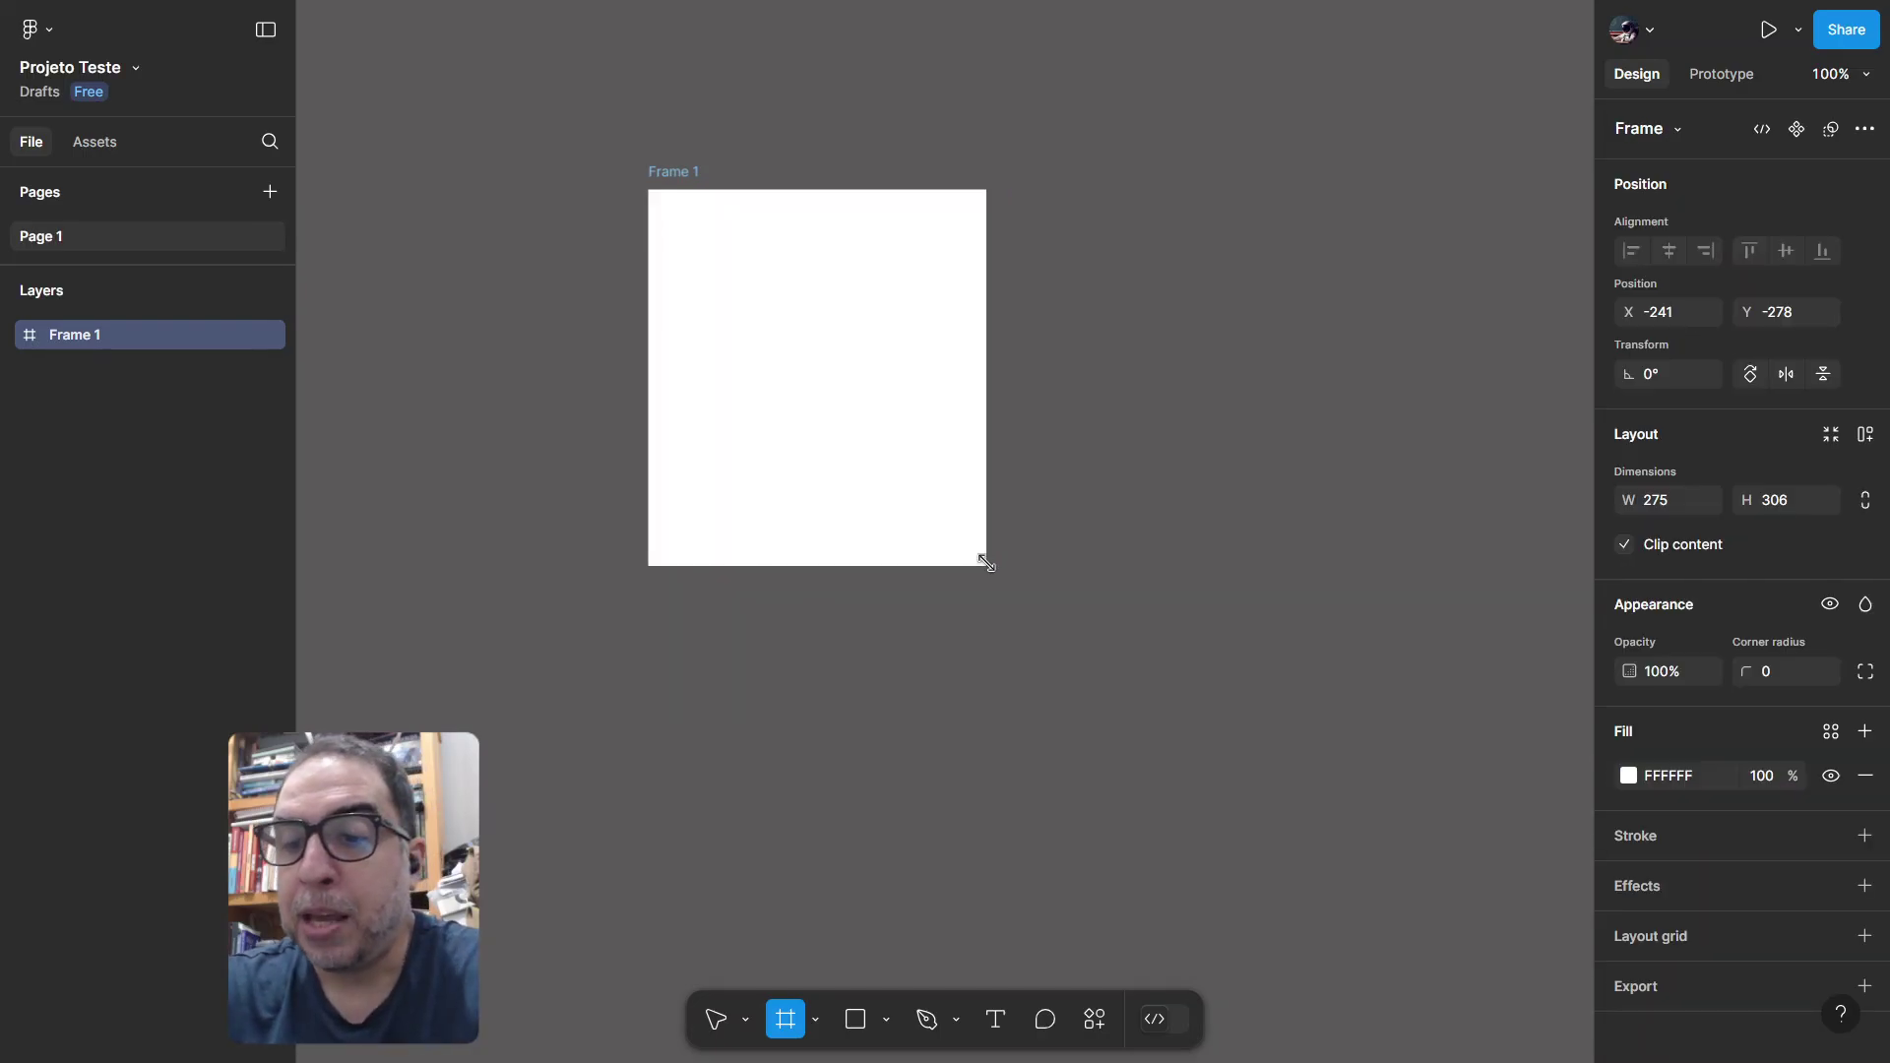
{"action": "key", "text": "Delete"}
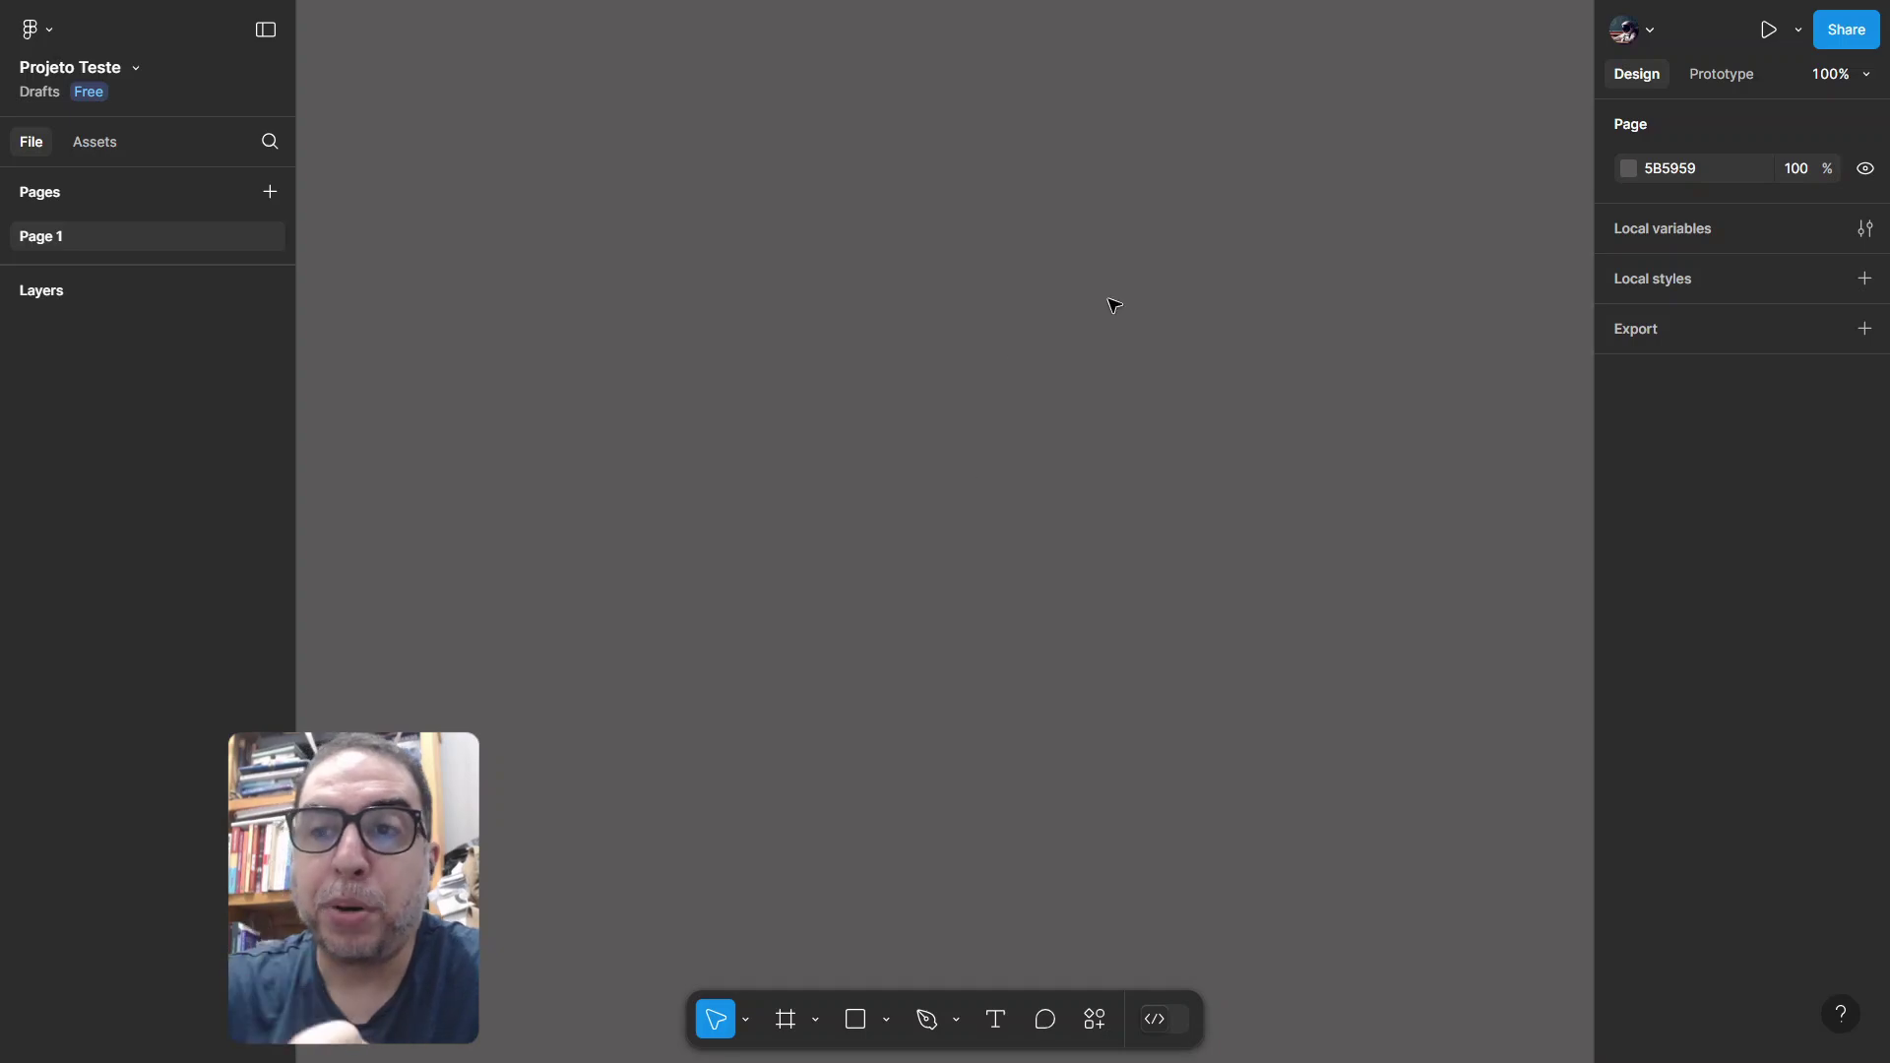
Step: Add a frame to the canvas using the iPhone 16 phone preset, 393 by 852
{"action": "left_click", "coordinate": [785, 1020]}
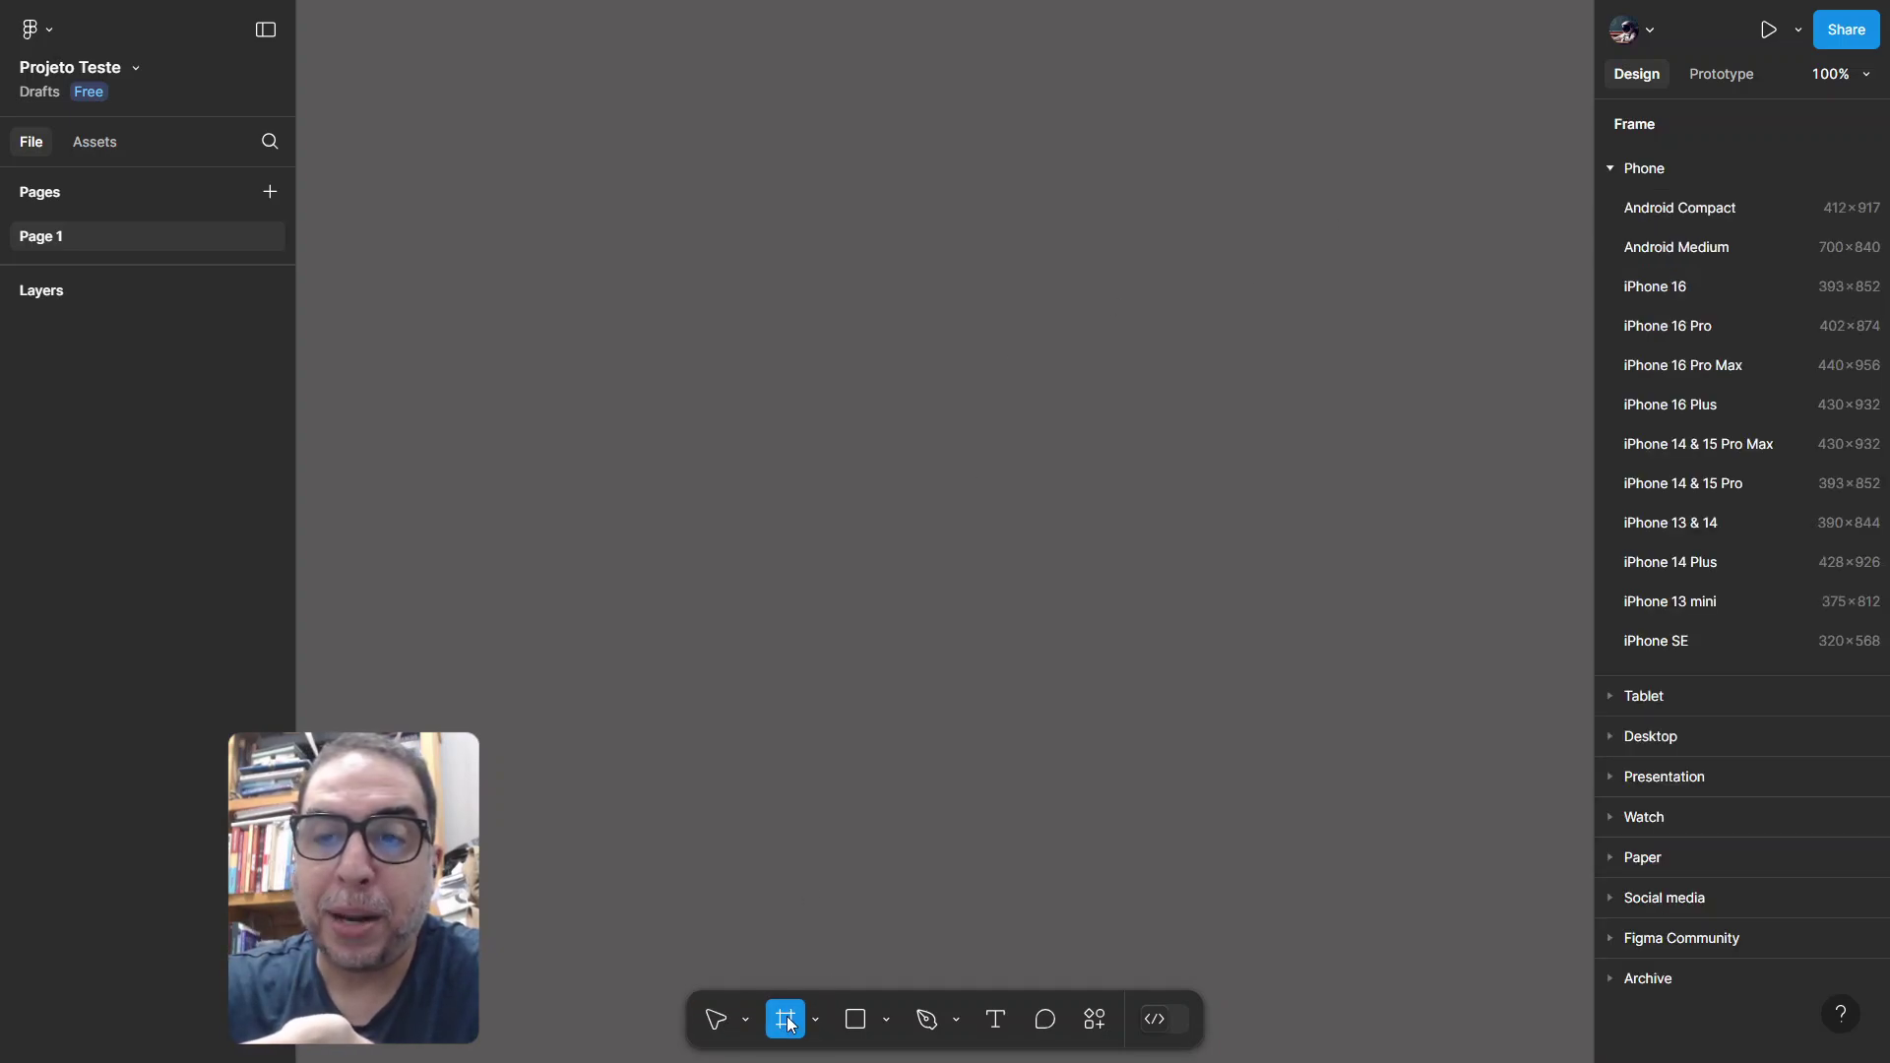
{"action": "left_click", "coordinate": [1664, 281]}
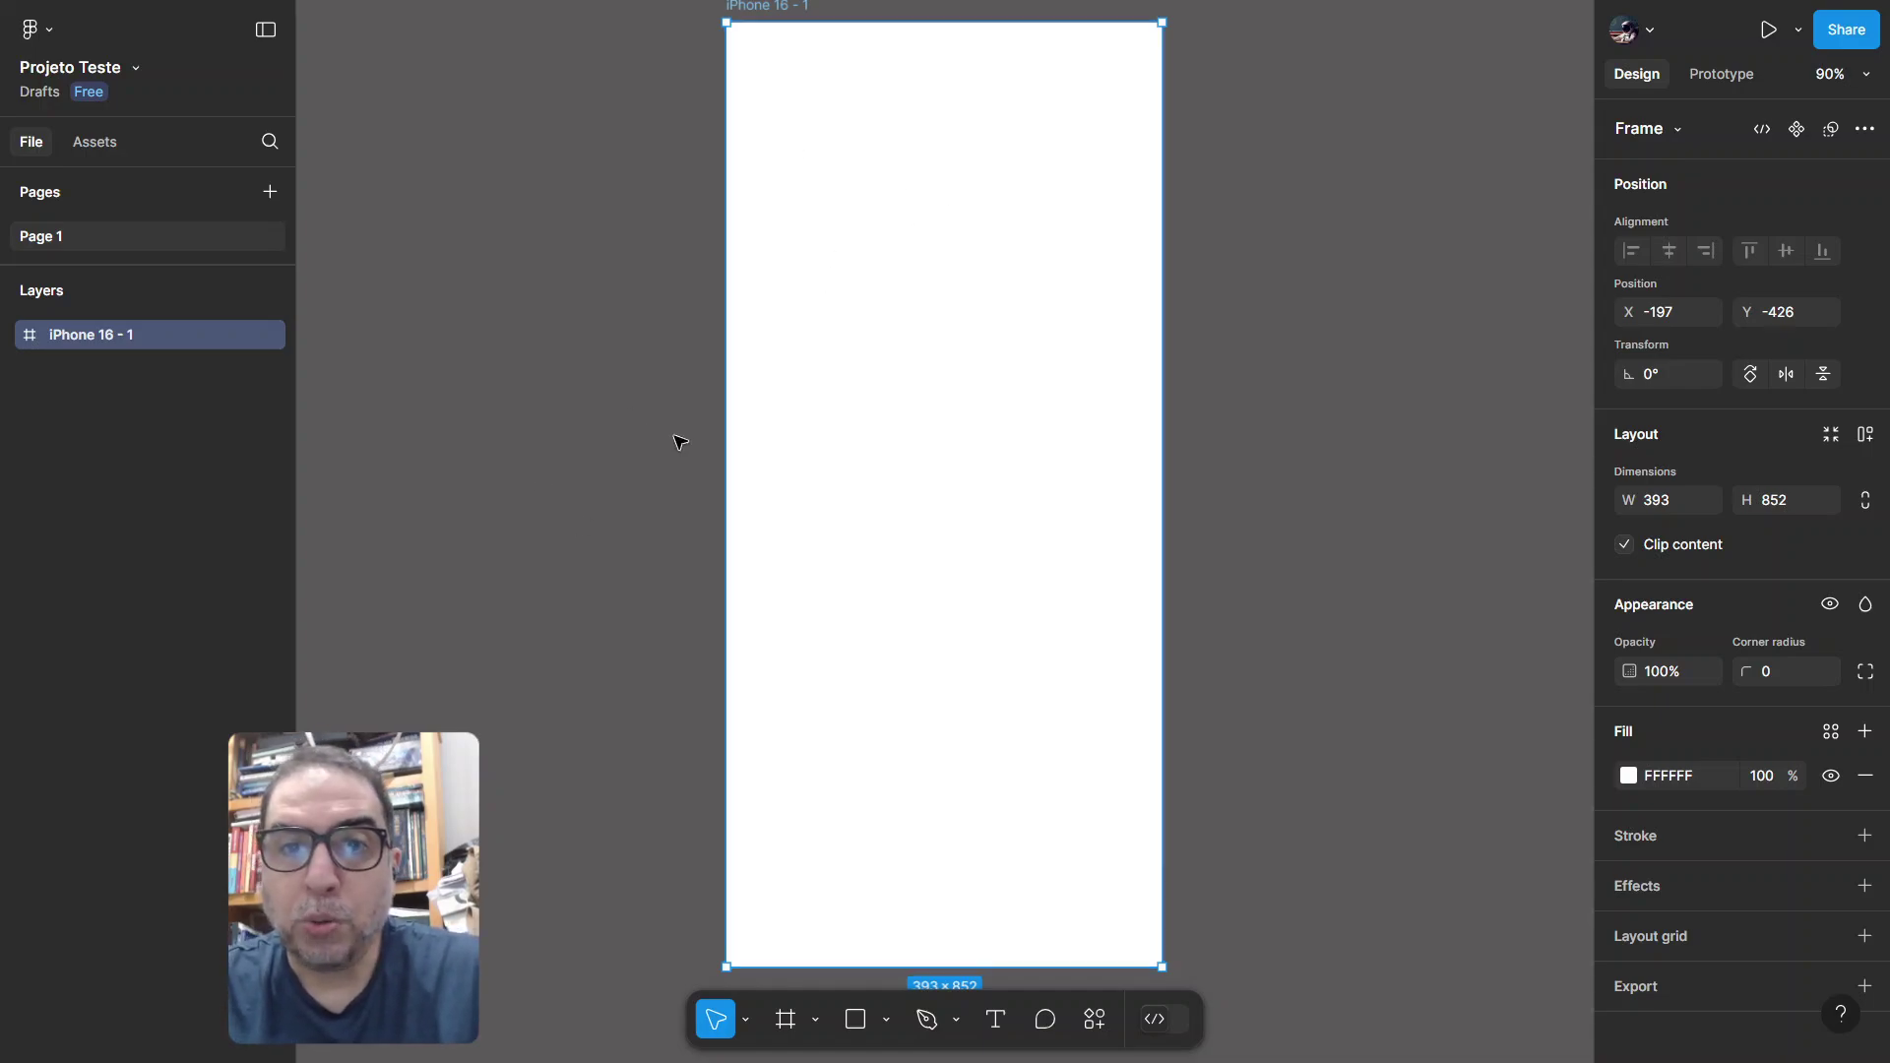
{"action": "scroll", "coordinate": [679, 440], "scroll_direction": "down", "scroll_amount": 5}
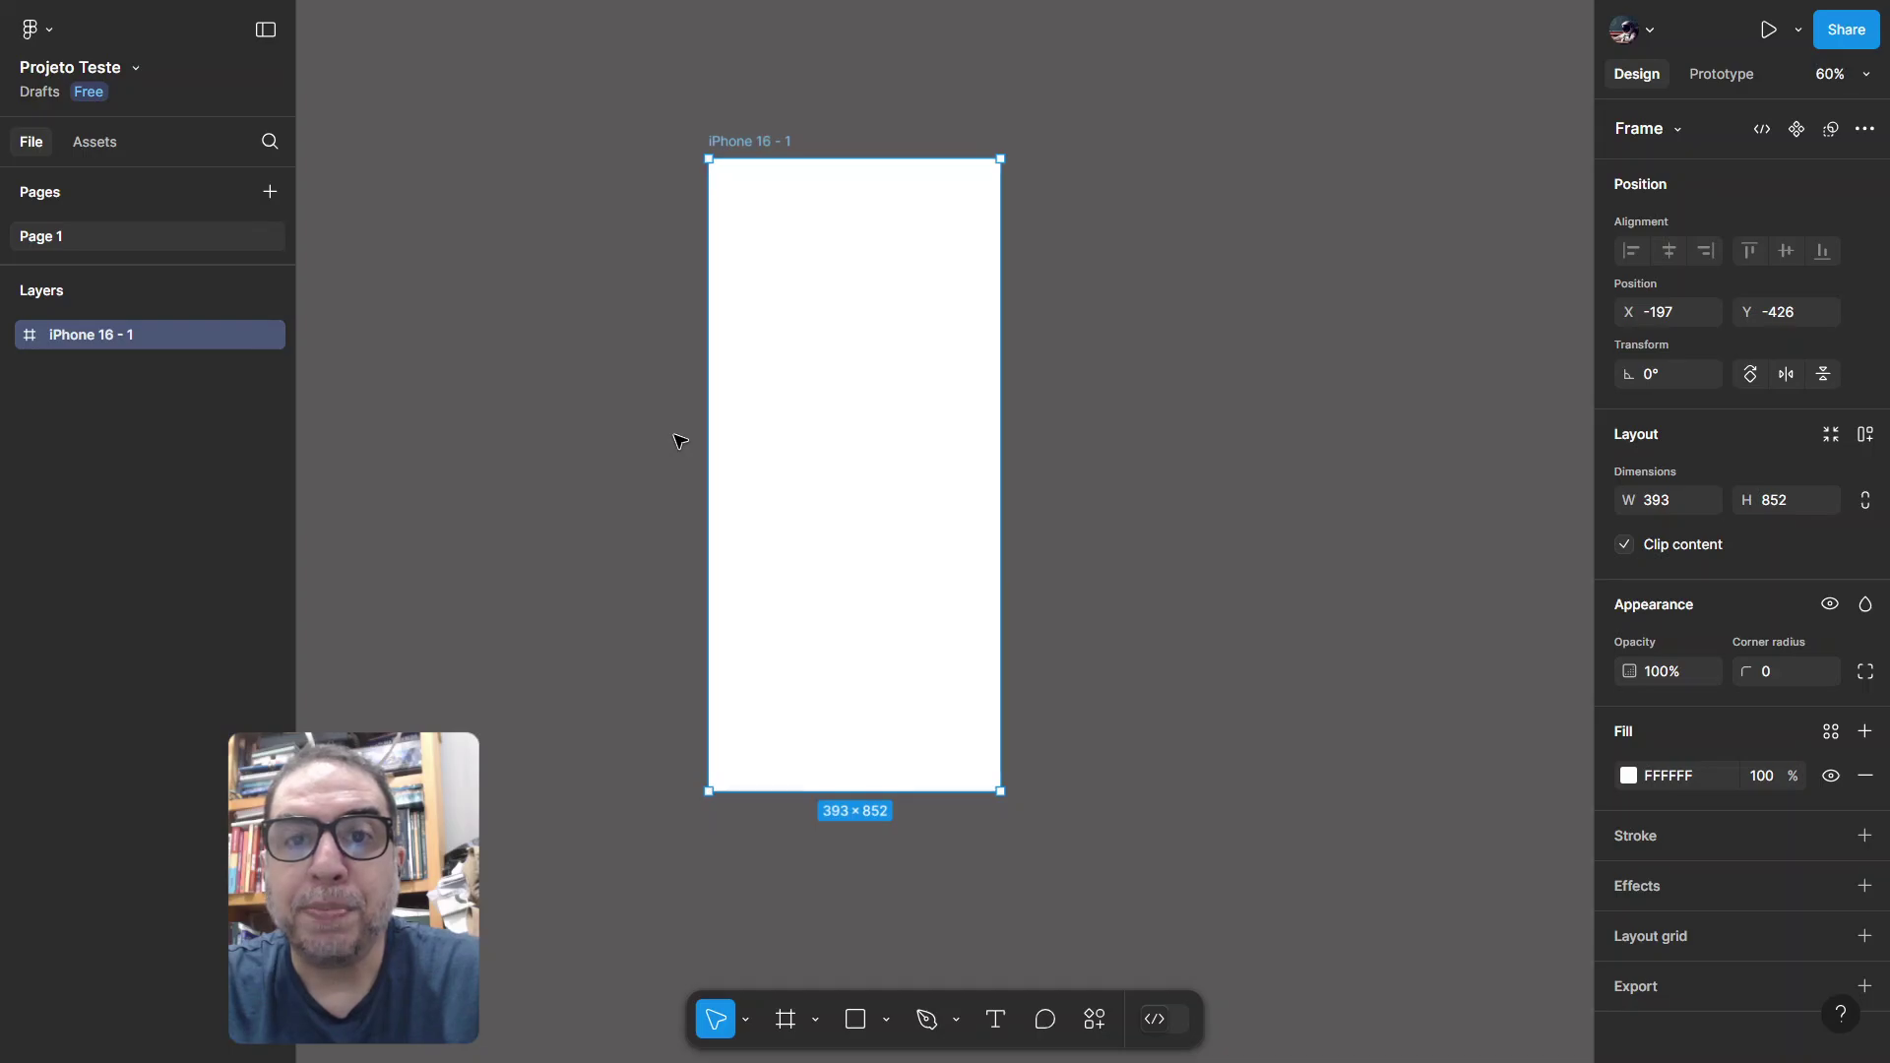
{"action": "scroll", "coordinate": [825, 368], "scroll_direction": "down", "scroll_amount": 4}
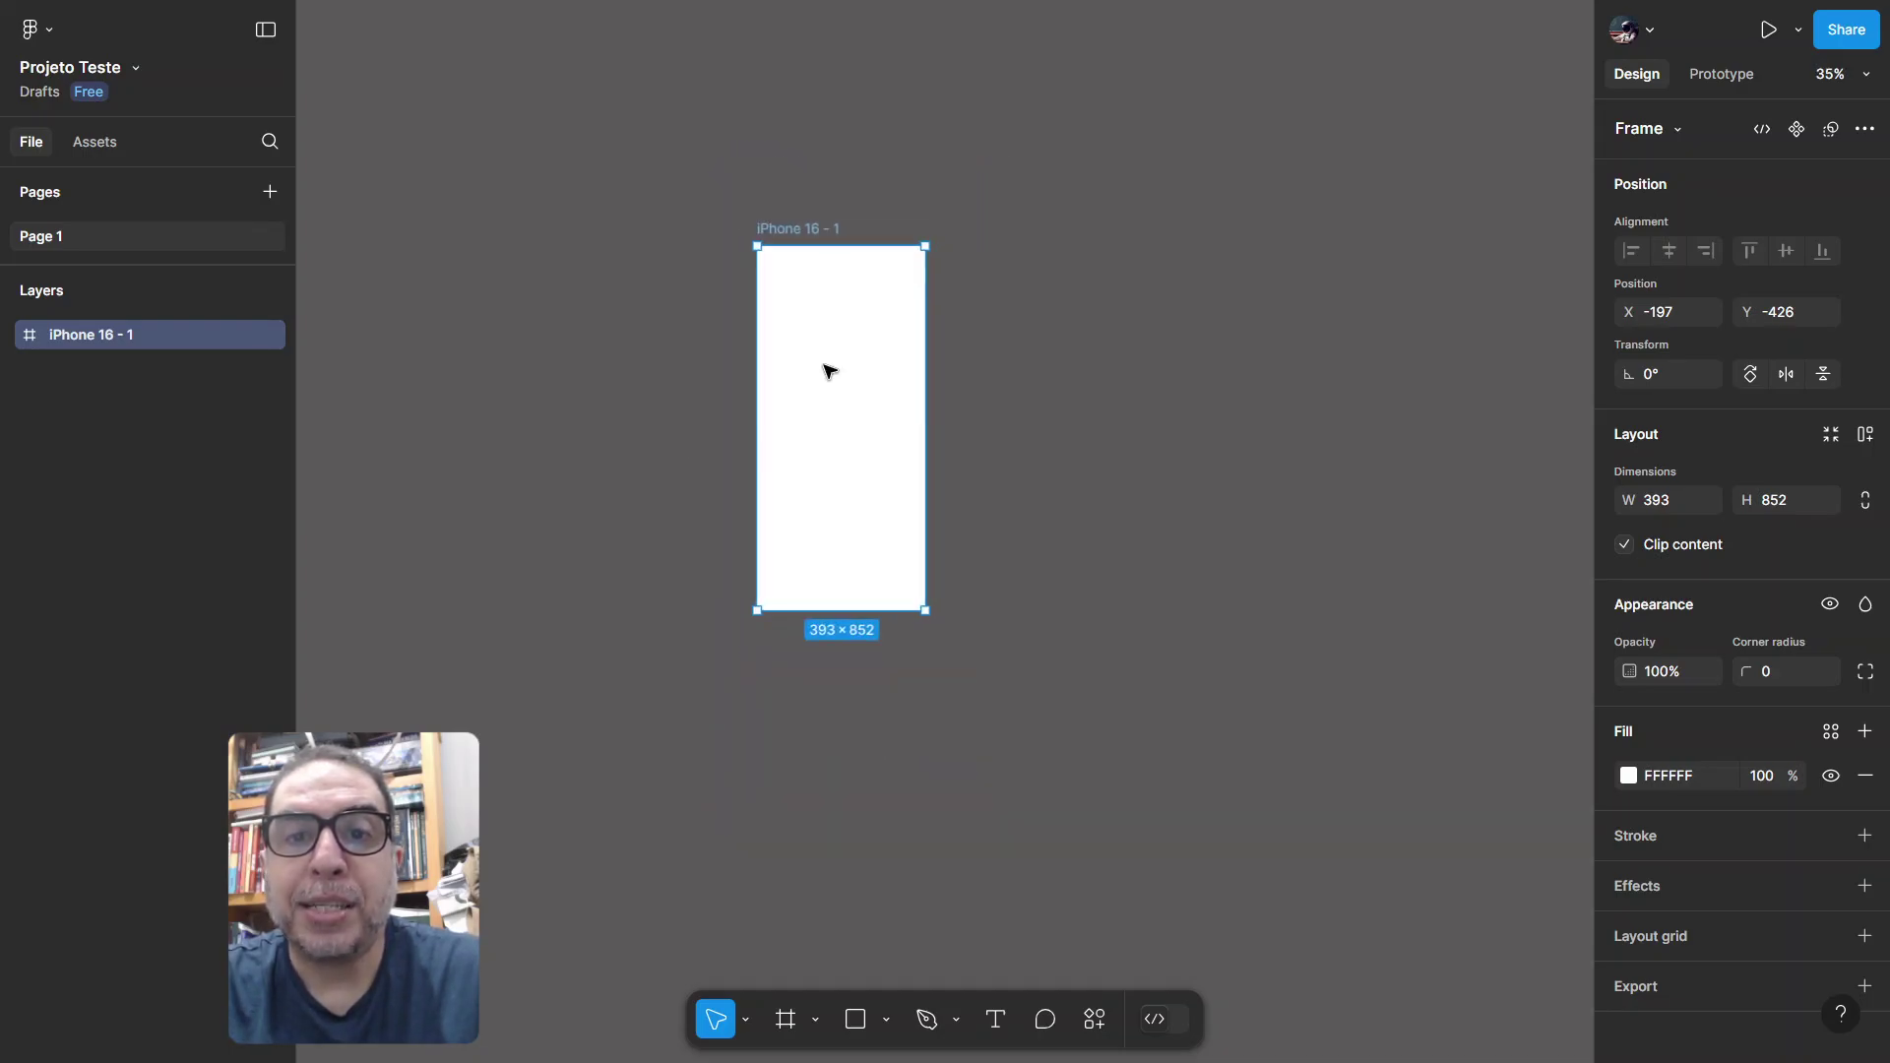
{"action": "scroll", "coordinate": [827, 370], "scroll_direction": "up", "scroll_amount": 2}
{"action": "scroll", "coordinate": [827, 370], "scroll_direction": "up", "scroll_amount": 3}
{"action": "scroll", "coordinate": [827, 370], "scroll_direction": "down", "scroll_amount": 2}
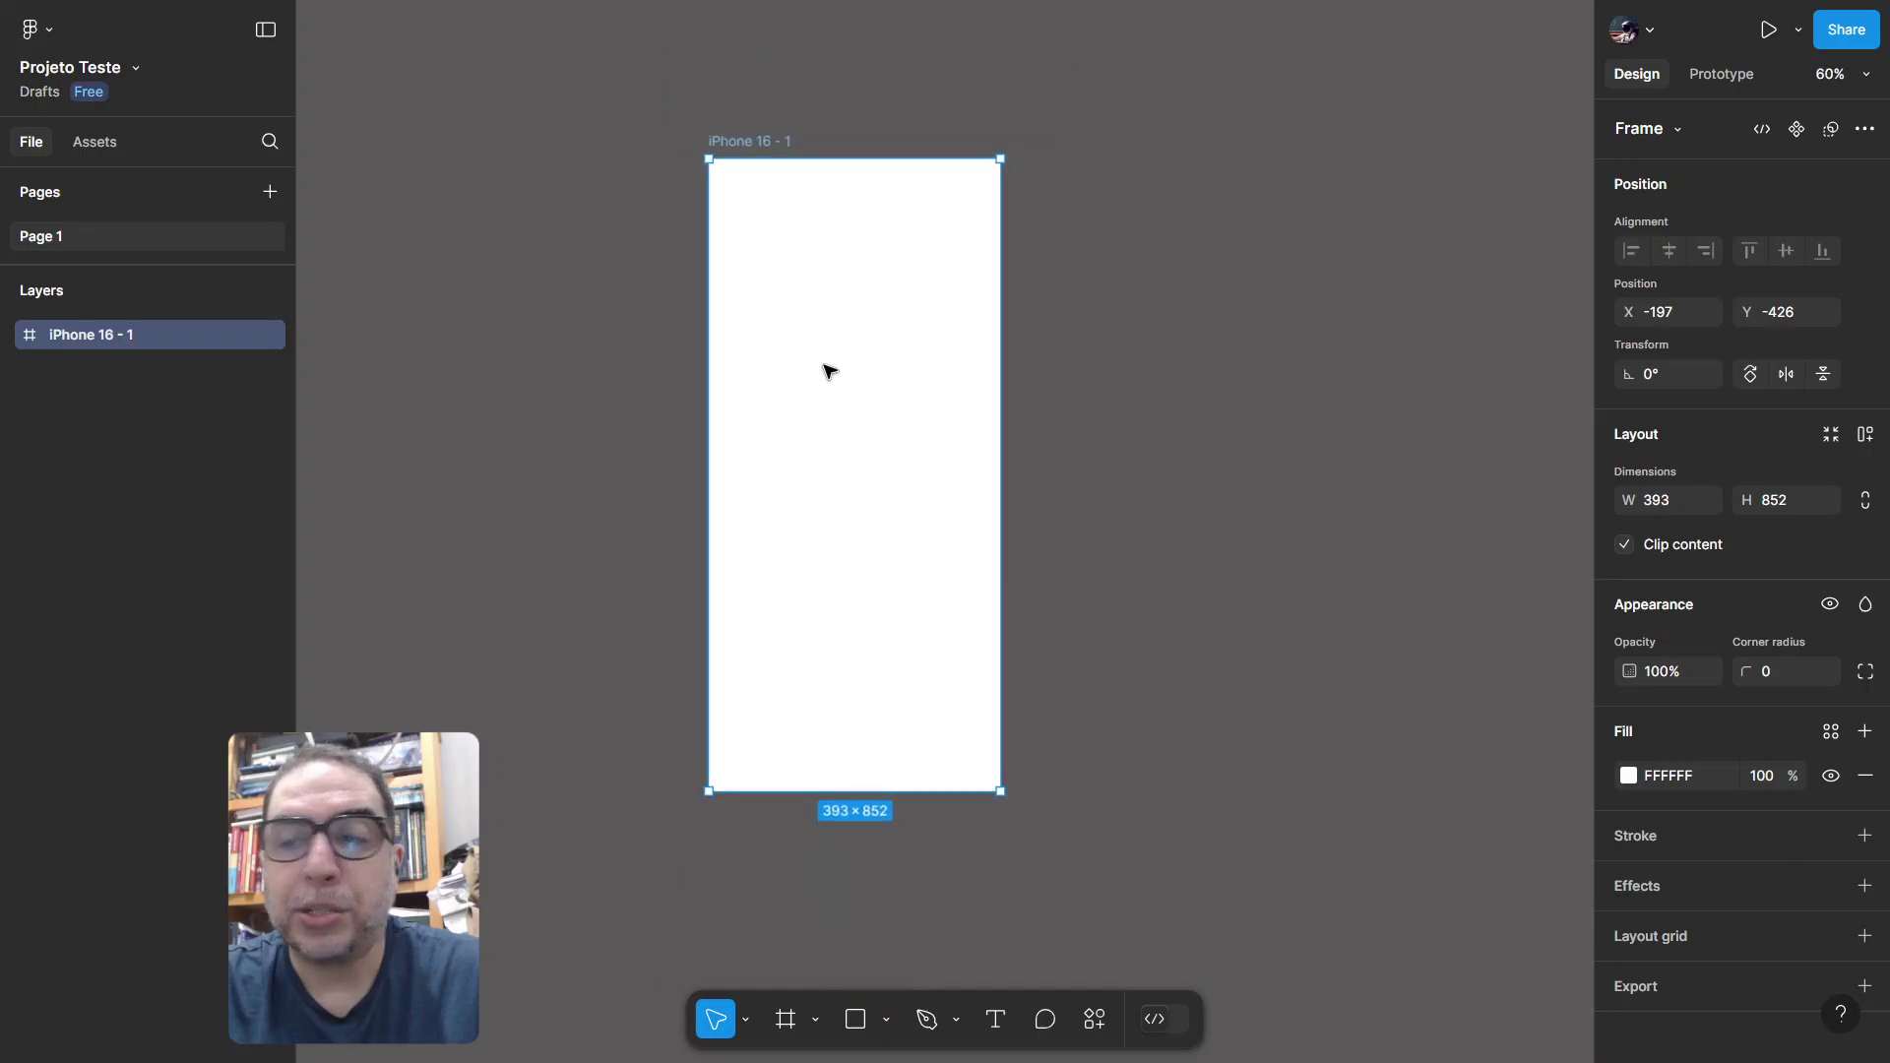
{"action": "scroll", "coordinate": [827, 371], "scroll_direction": "down", "scroll_amount": 2}
{"action": "scroll", "coordinate": [826, 370], "scroll_direction": "up", "scroll_amount": 3}
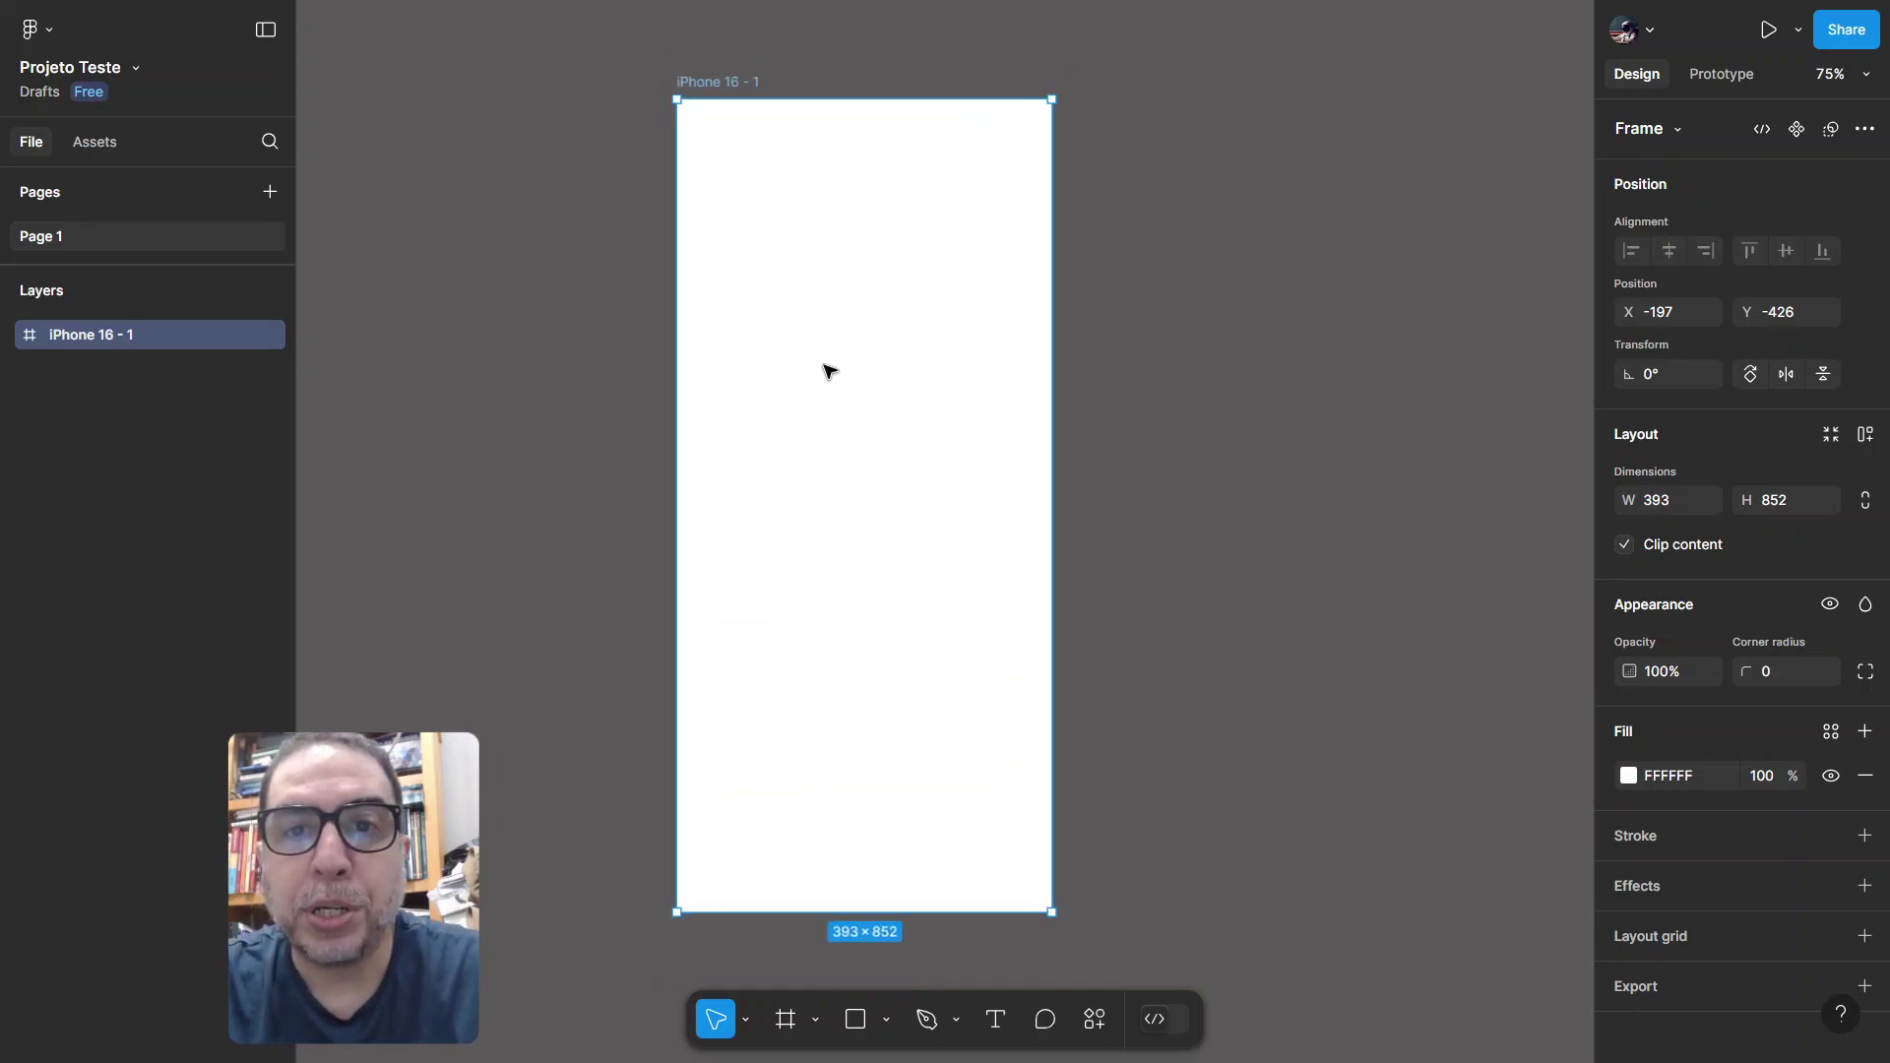
{"action": "scroll", "coordinate": [827, 370], "scroll_direction": "down", "scroll_amount": 3}
{"action": "scroll", "coordinate": [827, 370], "scroll_direction": "up", "scroll_amount": 2}
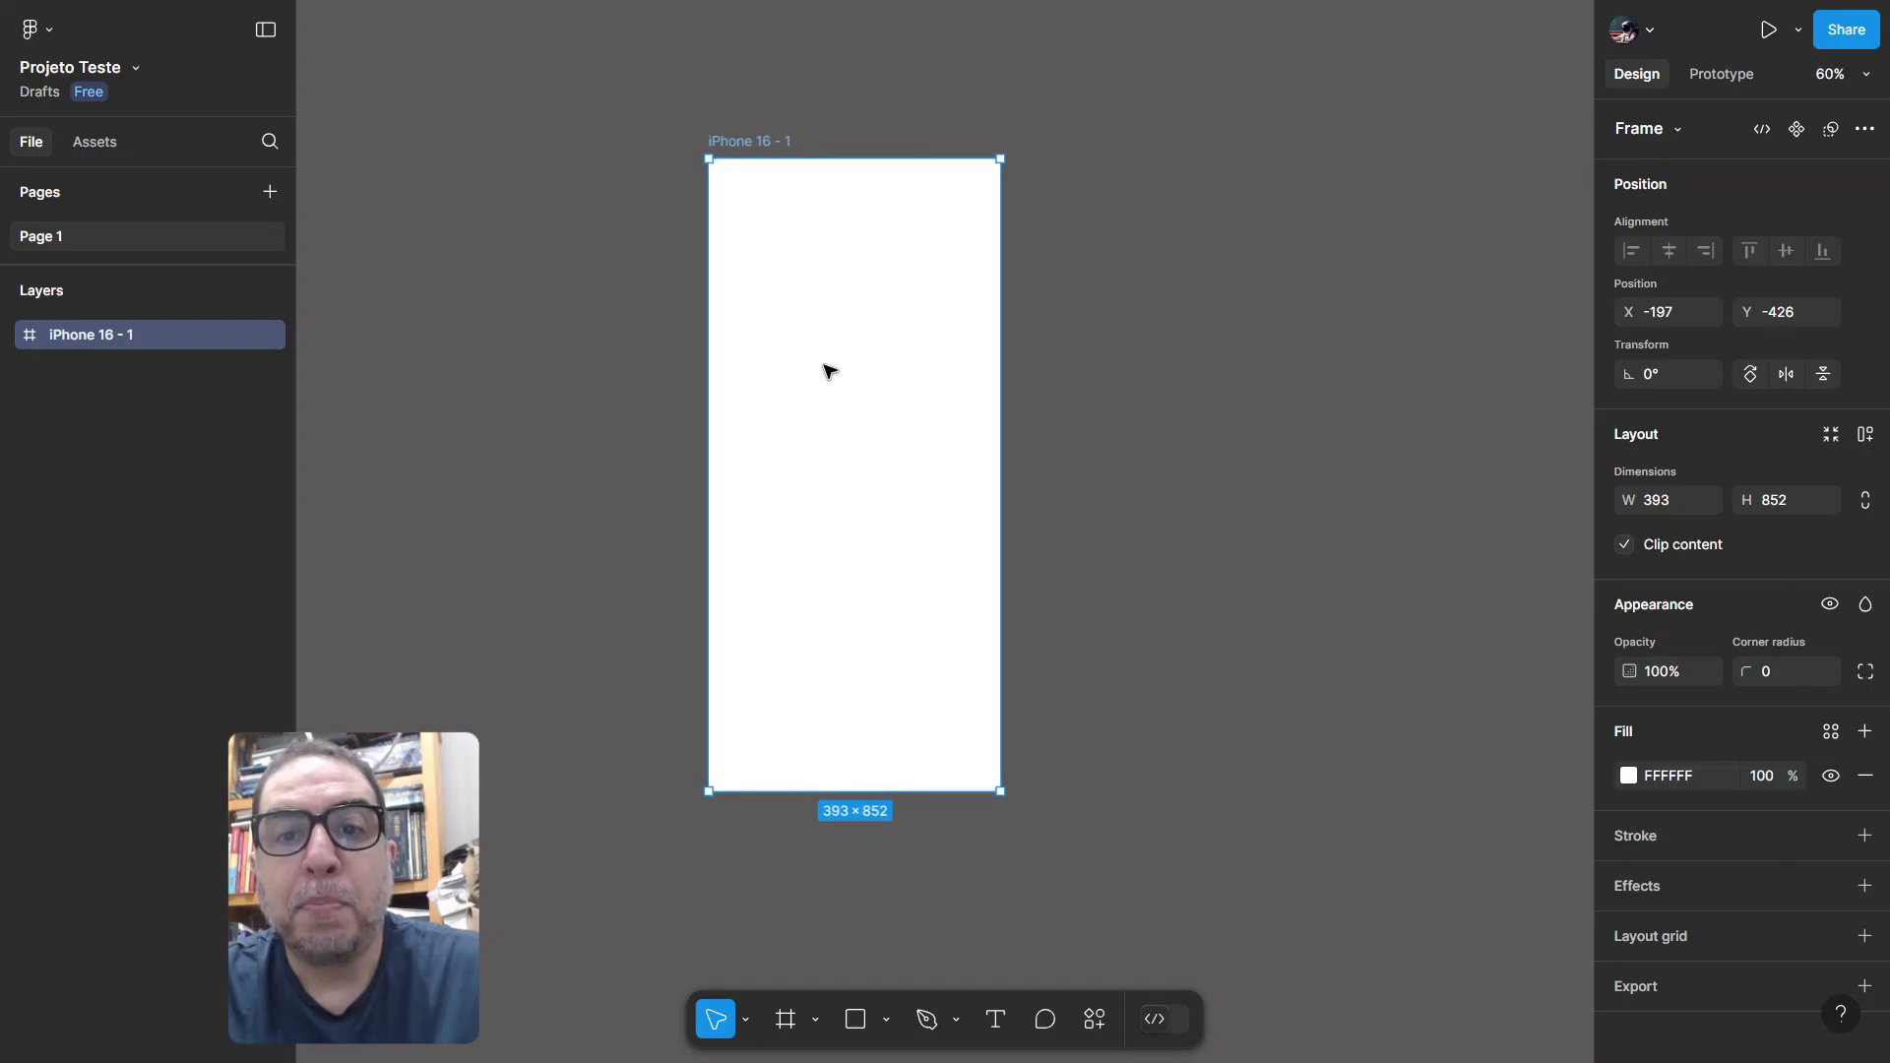
Step: Duplicate the iPhone 16 frame to place a second identical screen beside it
{"action": "left_click_drag", "start_coordinate": [937, 360], "coordinate": [721, 373]}
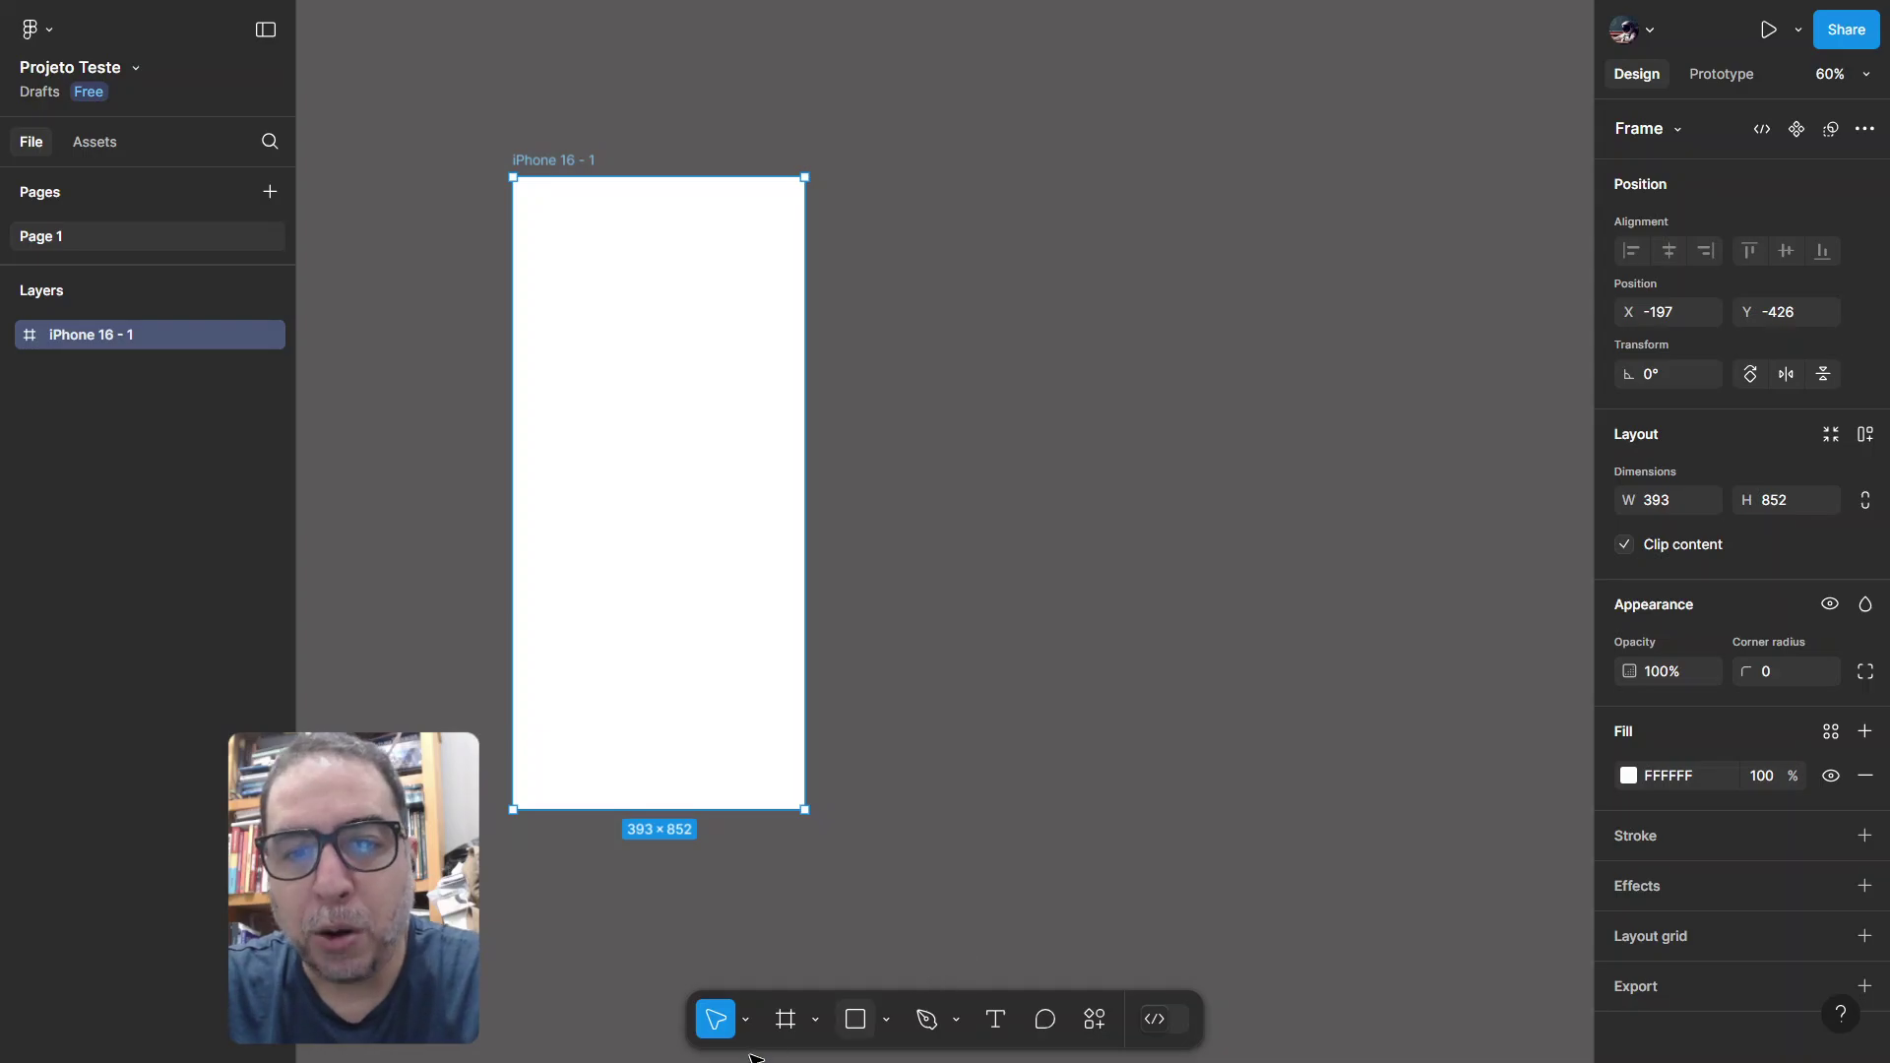
{"action": "left_click", "coordinate": [791, 1031]}
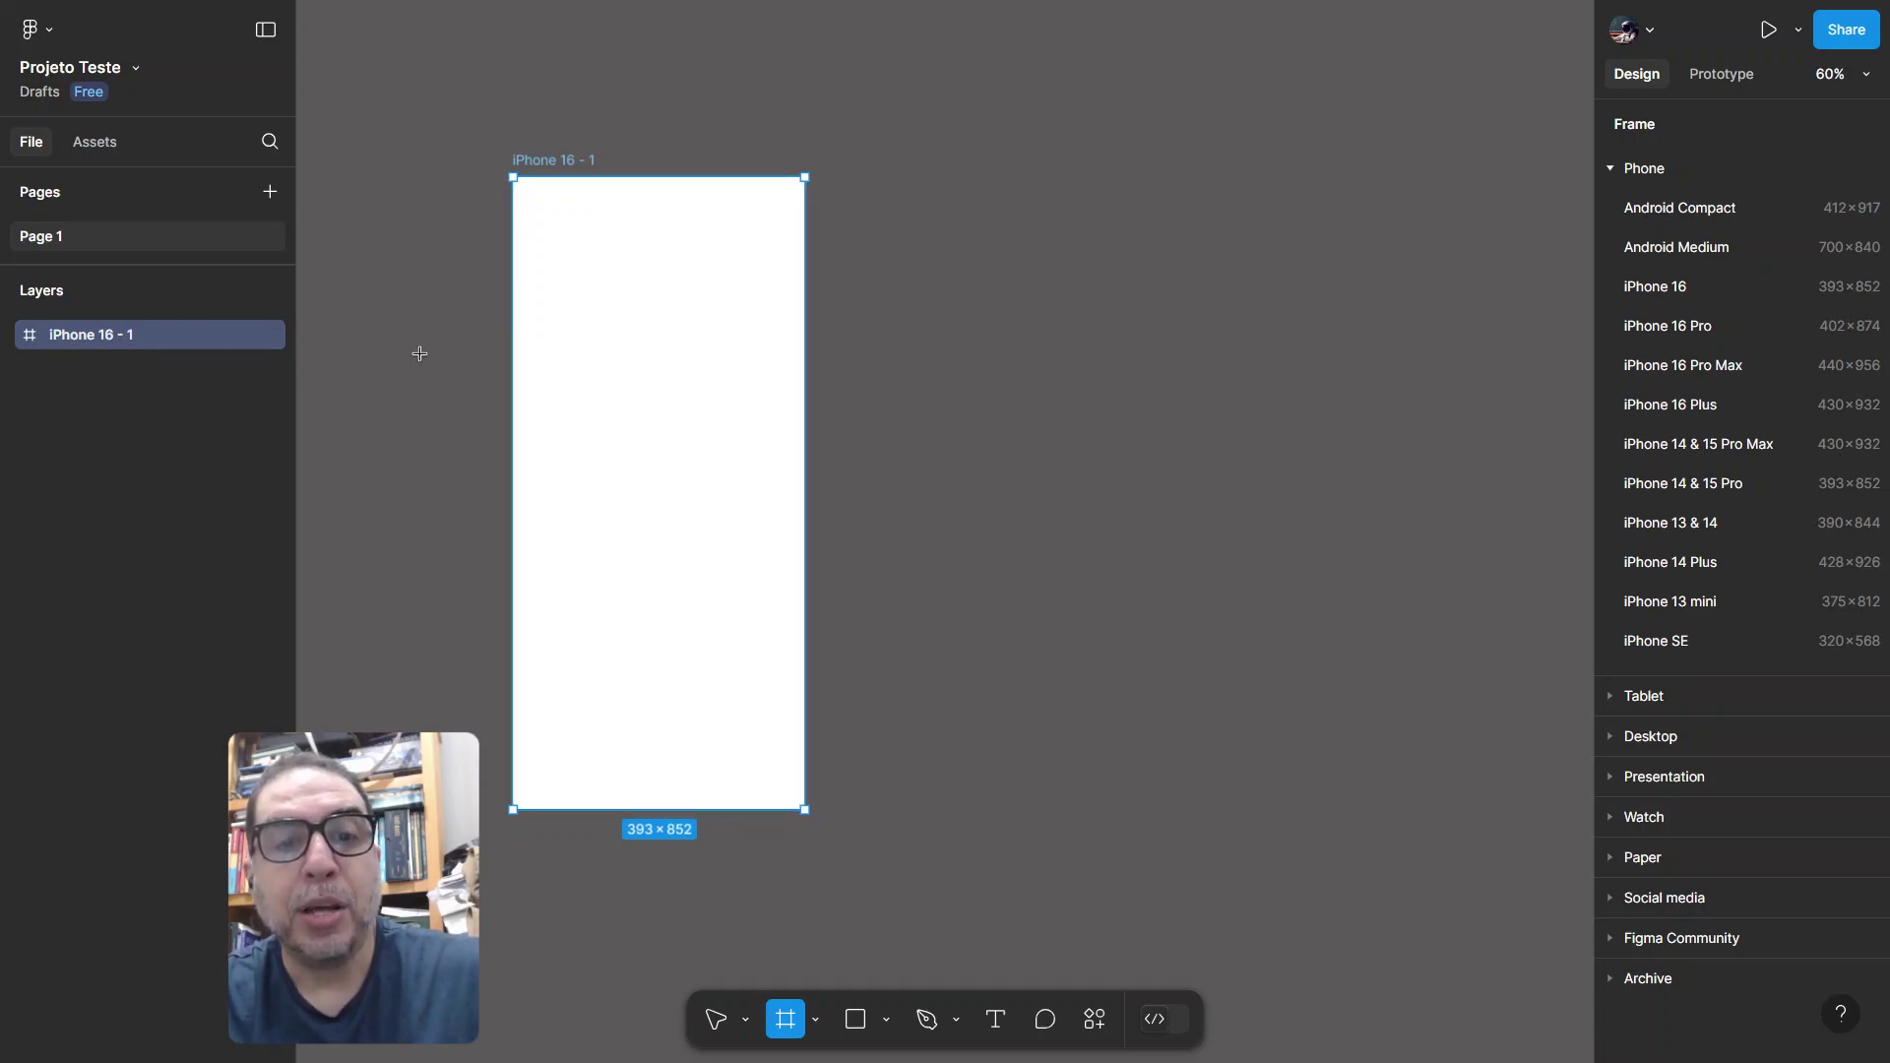
{"action": "key", "text": "ctrl+d"}
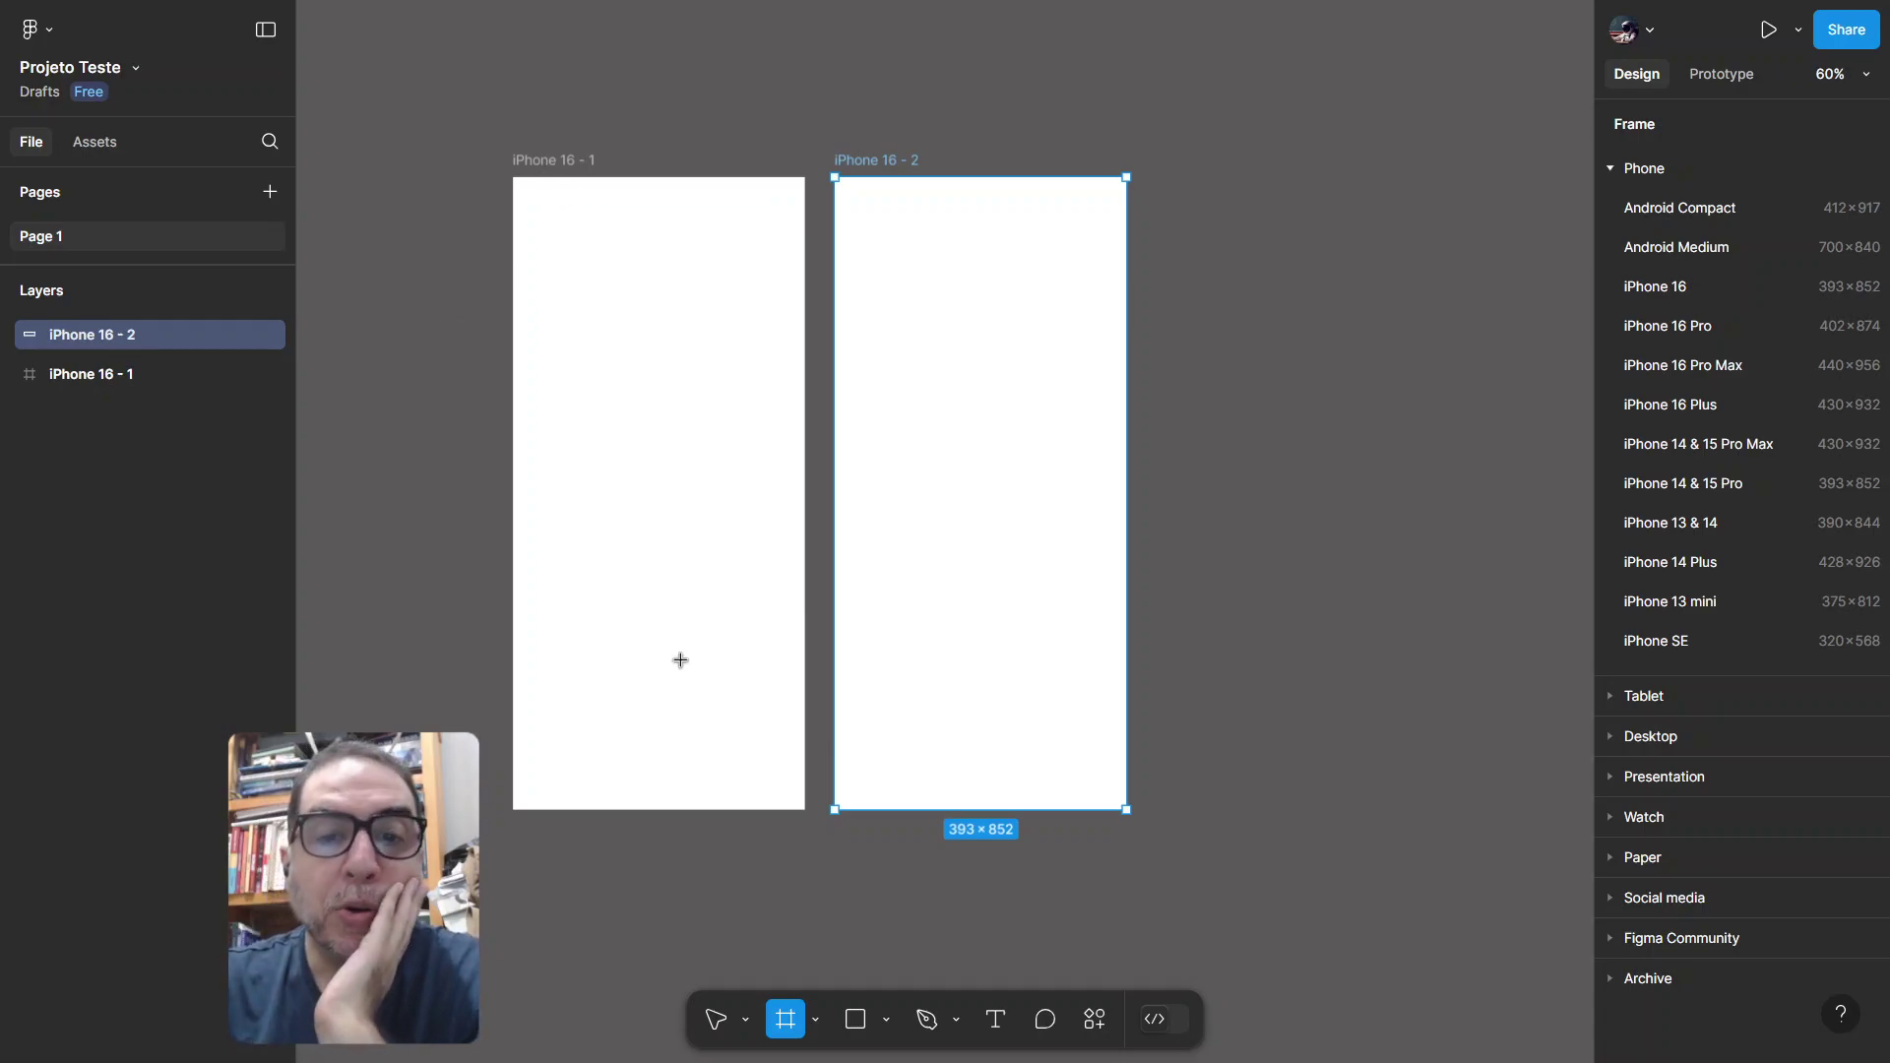
{"action": "left_click", "coordinate": [725, 1027]}
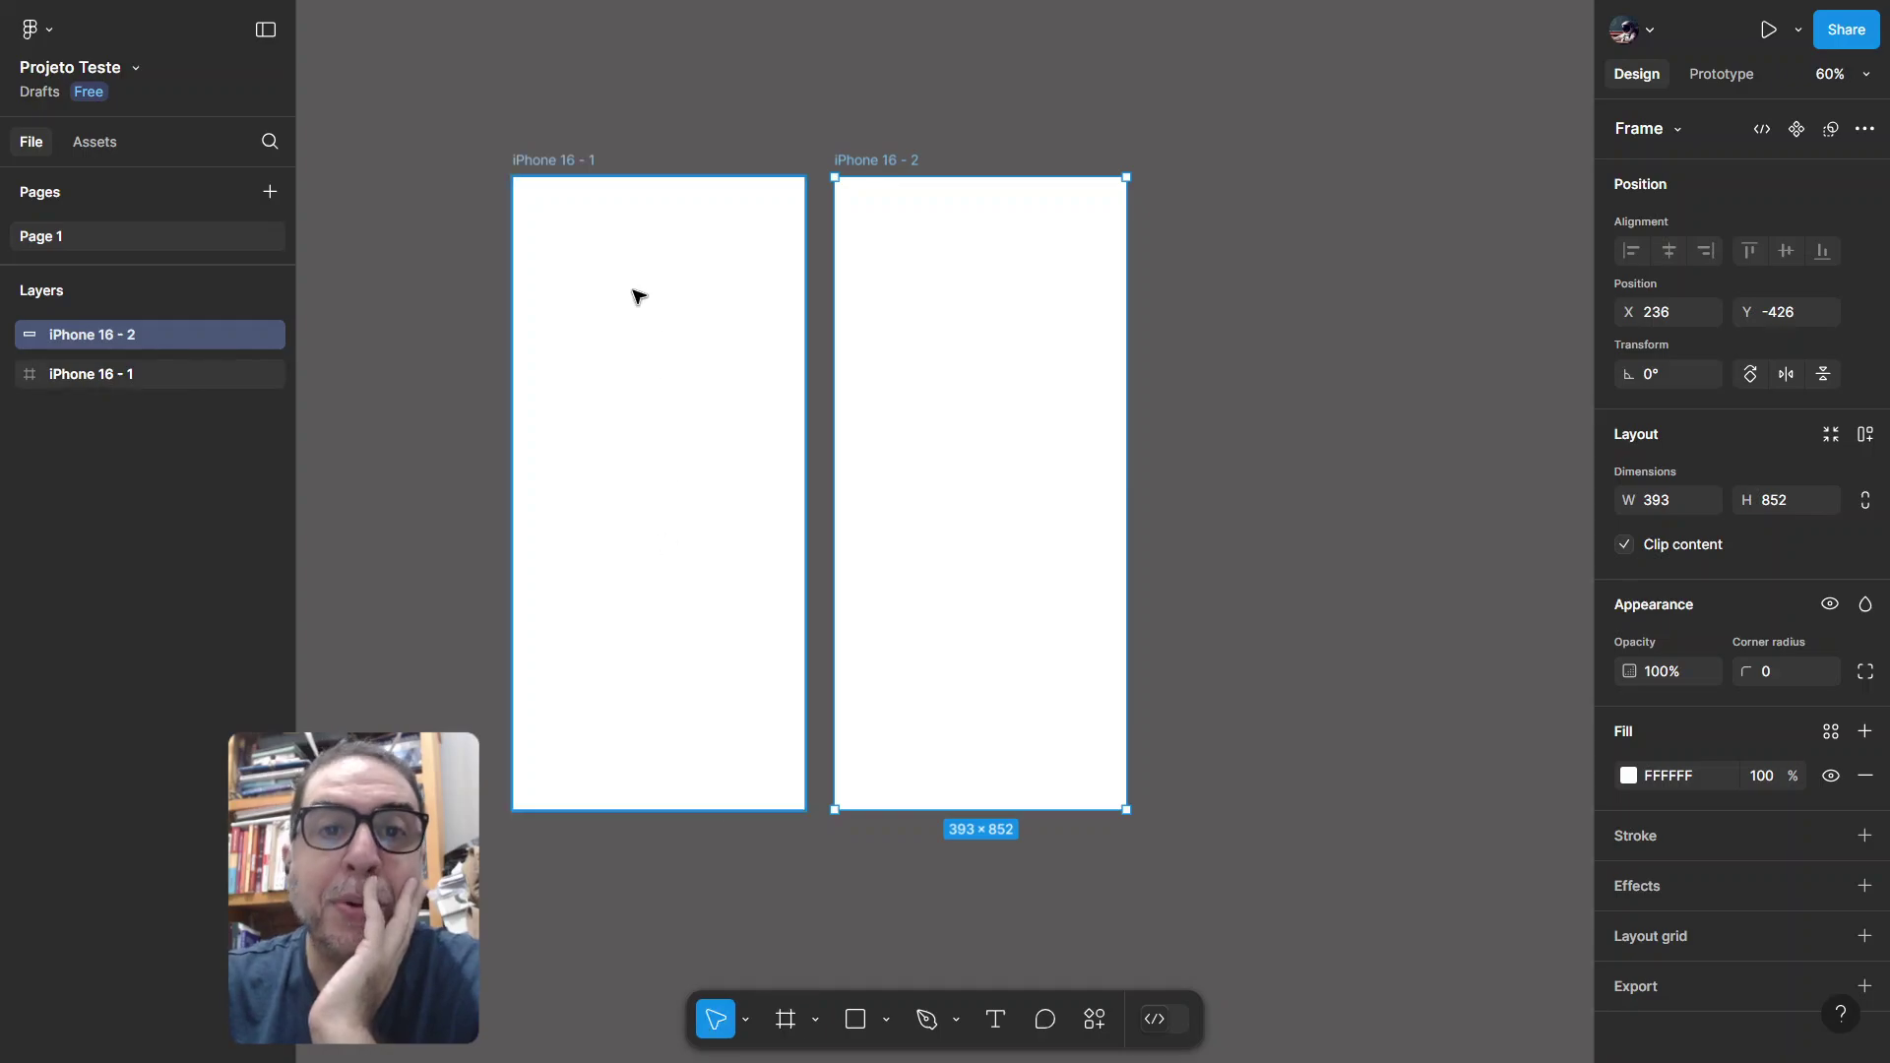
Step: Rename the first iPhone 16 frame as login
{"action": "double_click", "coordinate": [542, 161]}
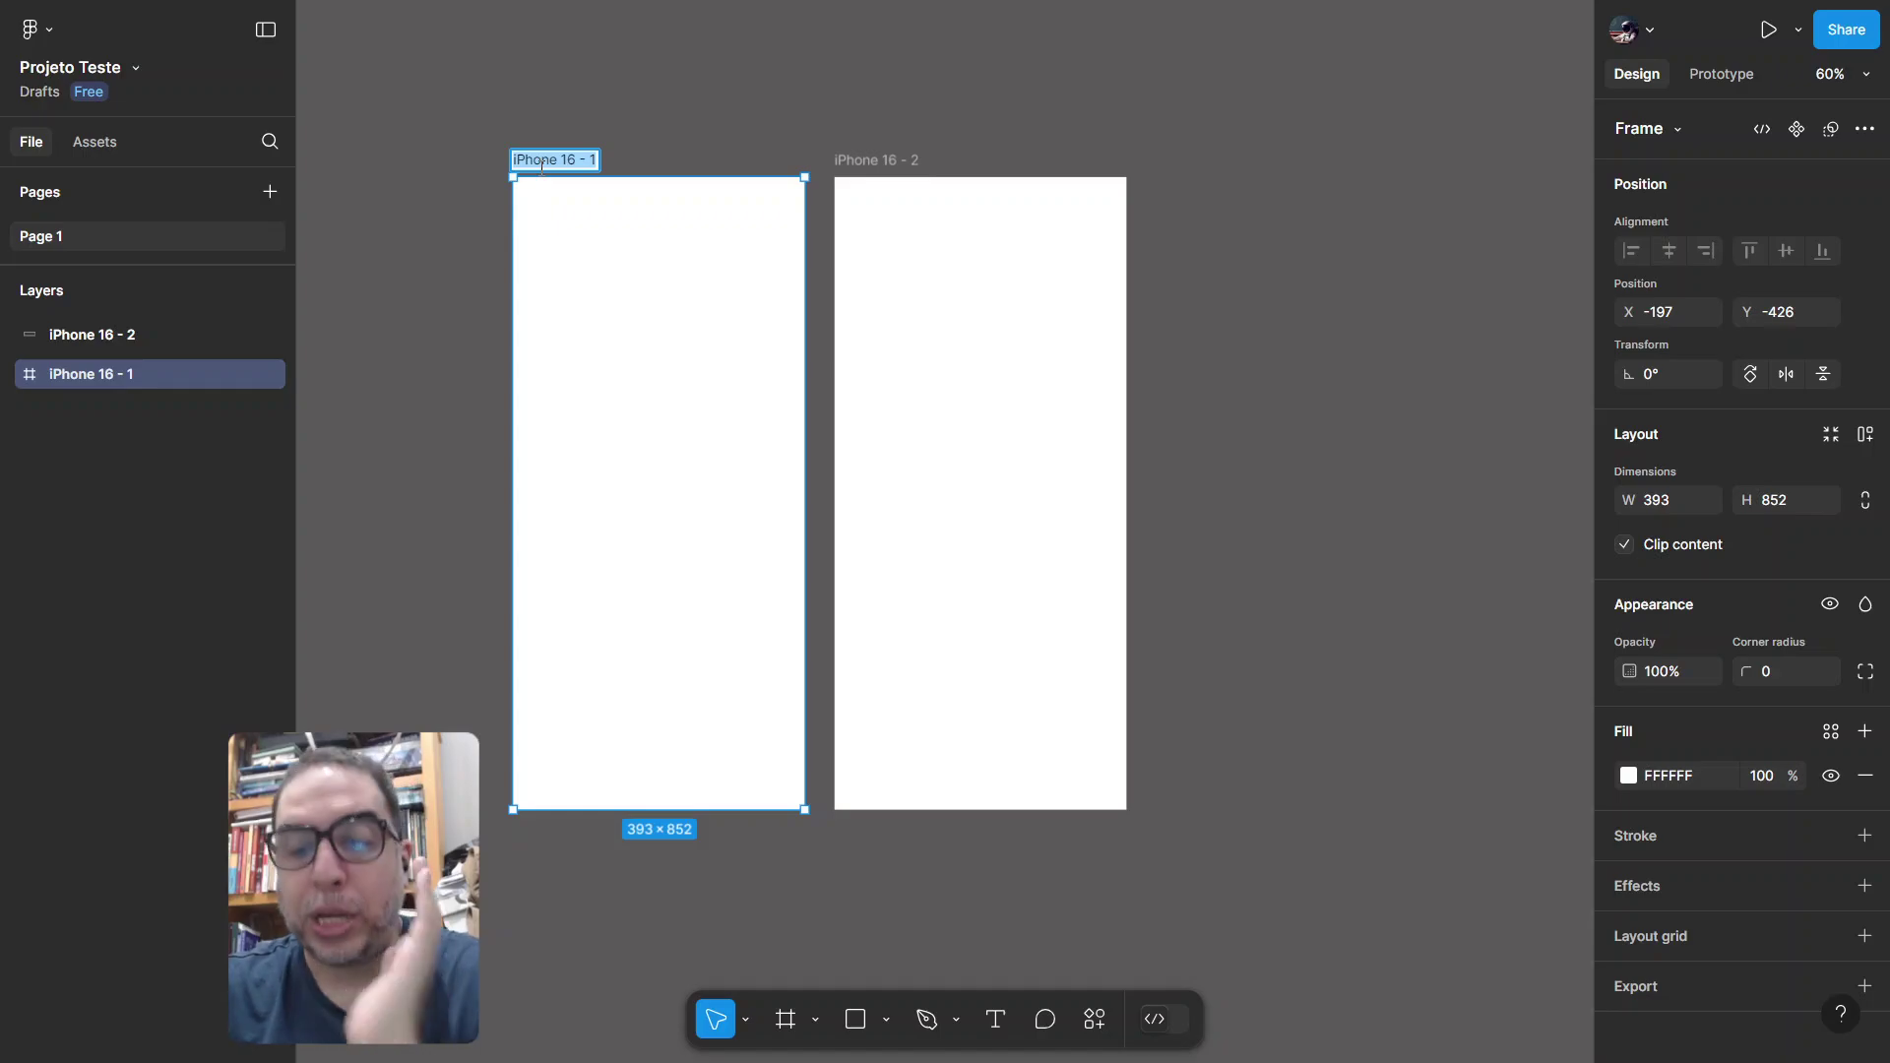
{"action": "type", "text": "login"}
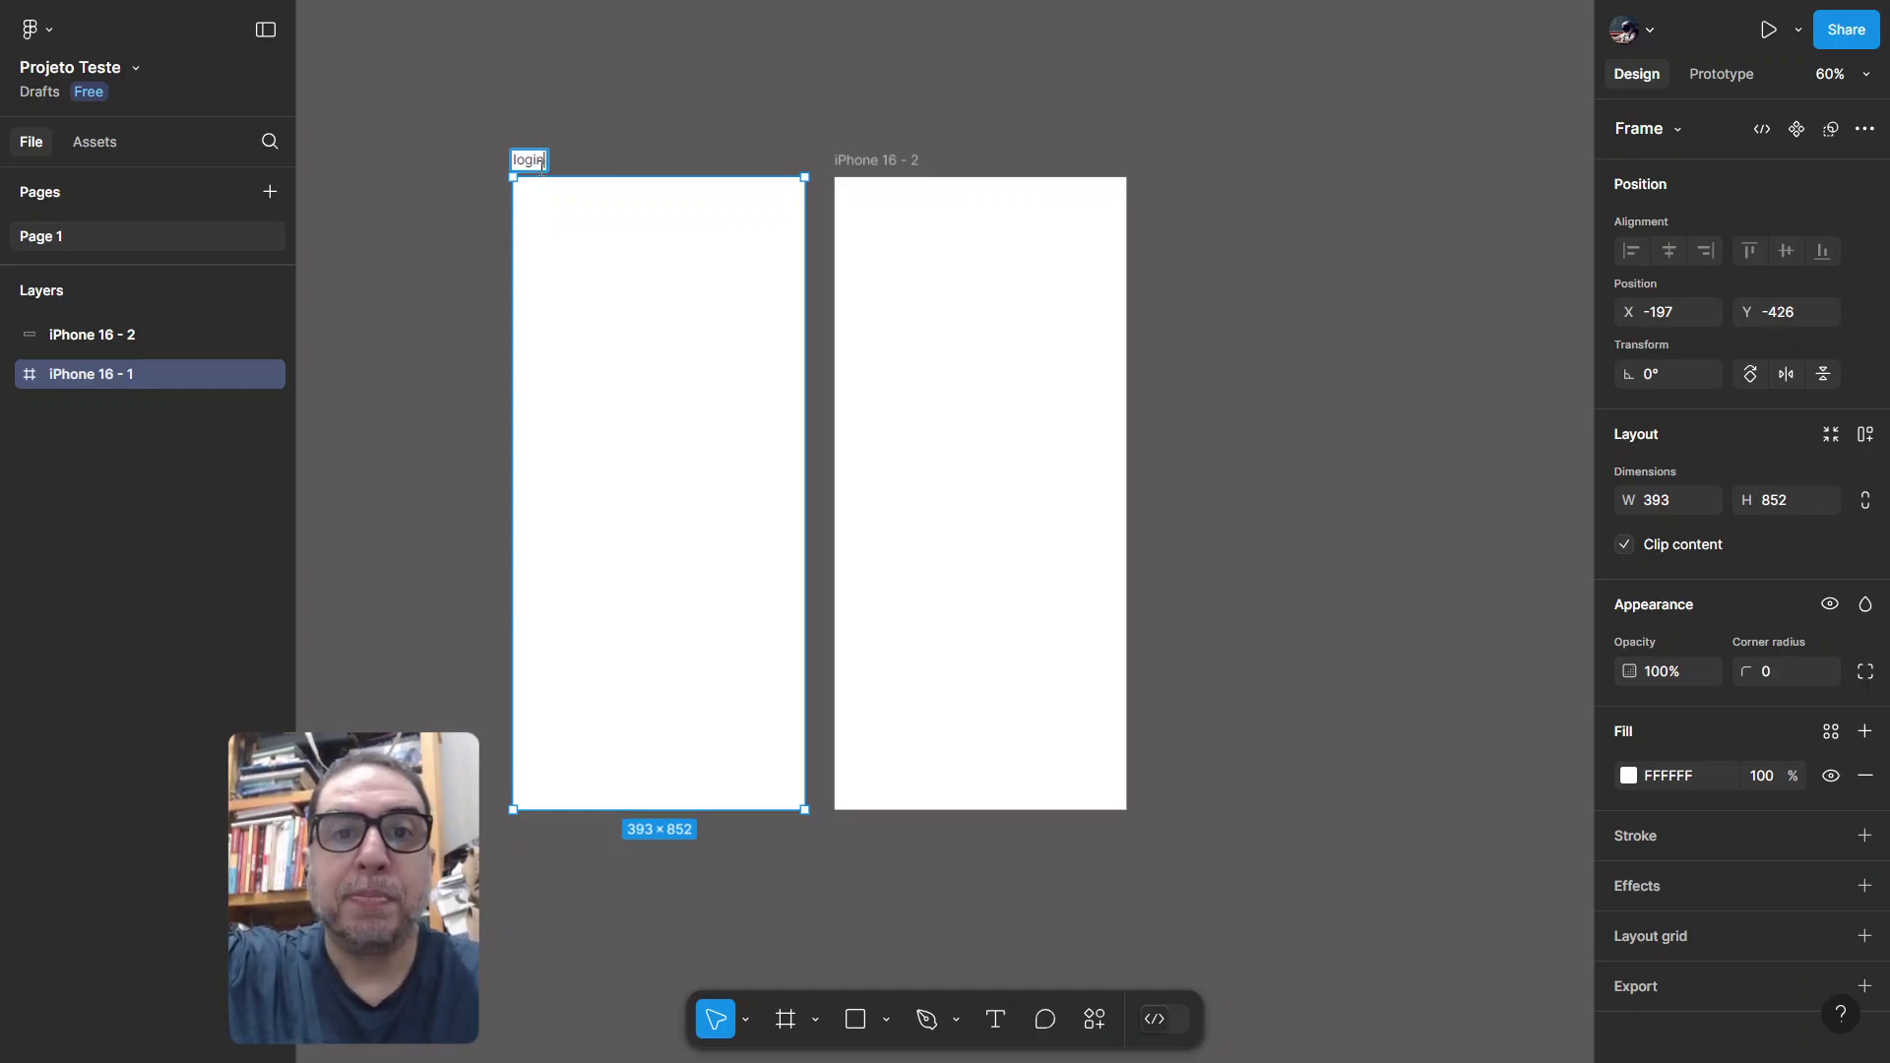
{"action": "key", "text": "Return"}
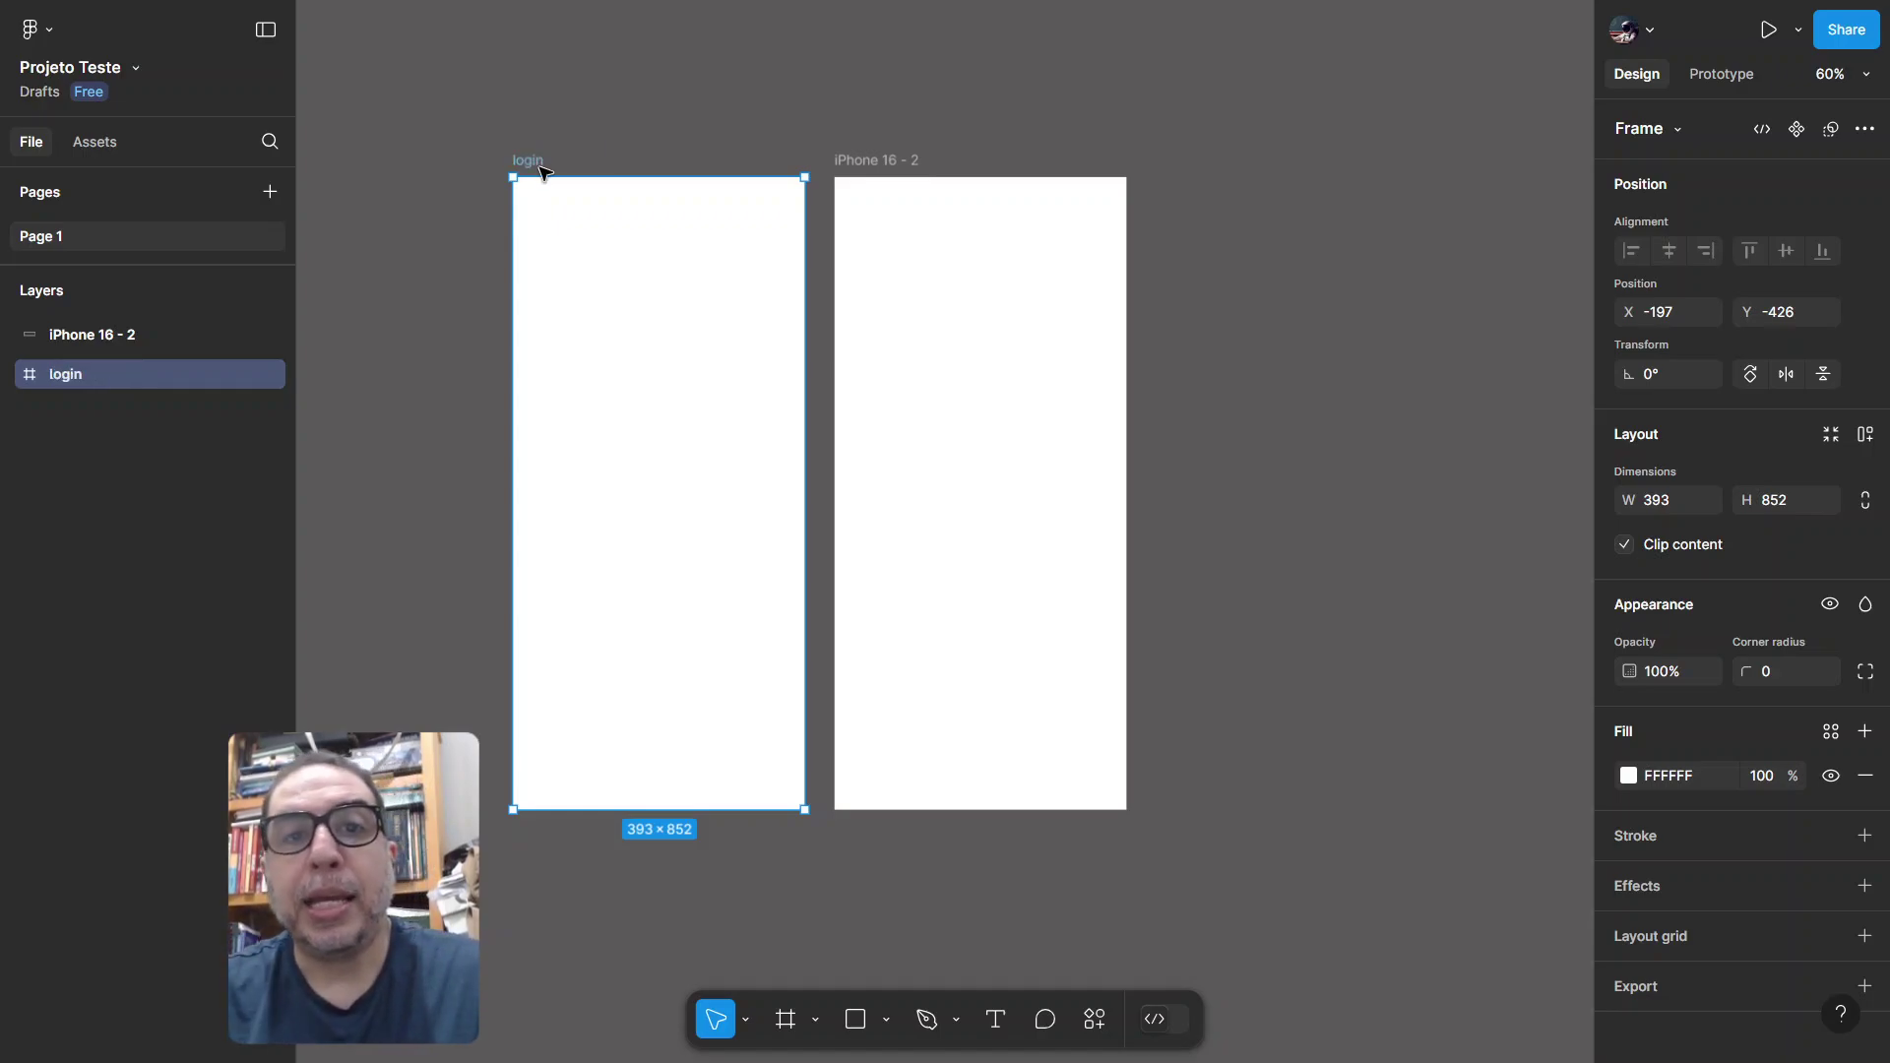
Step: Rename the second, duplicated iPhone 16 frame as principal
{"action": "double_click", "coordinate": [890, 161]}
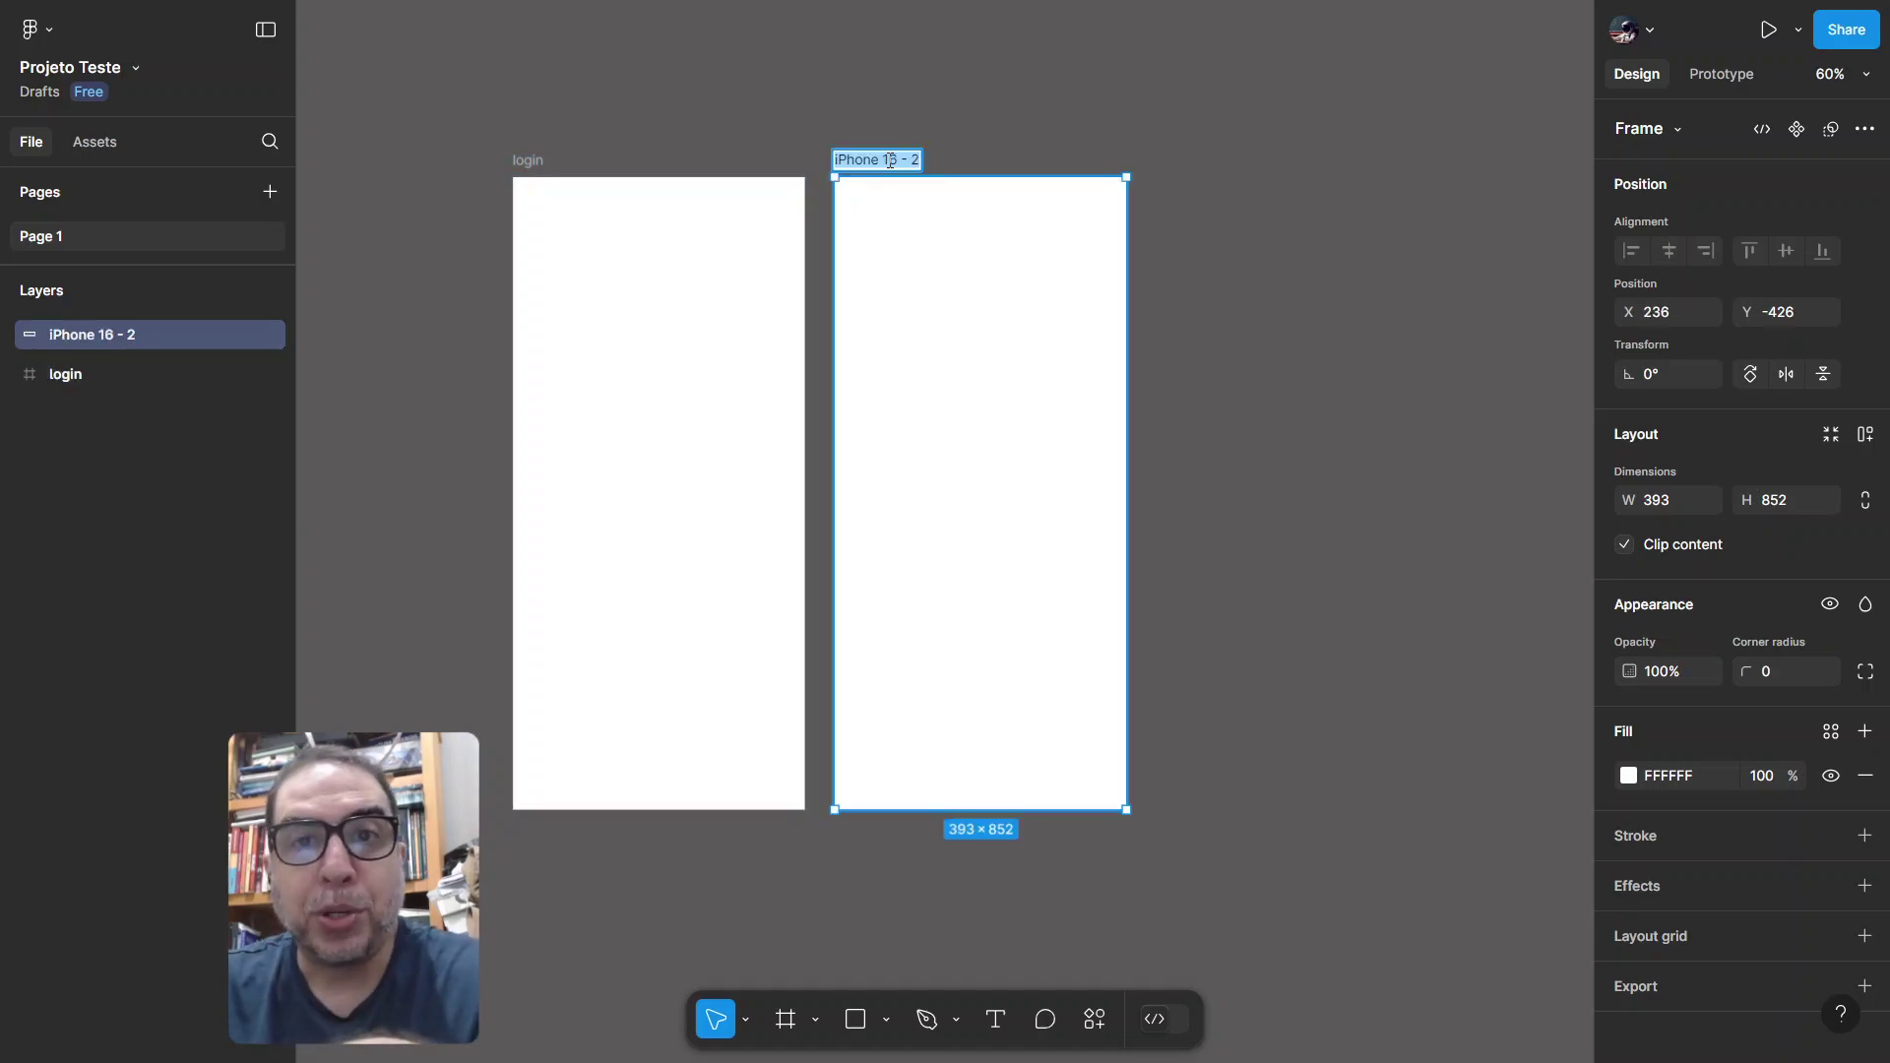
{"action": "left_click", "coordinate": [530, 165]}
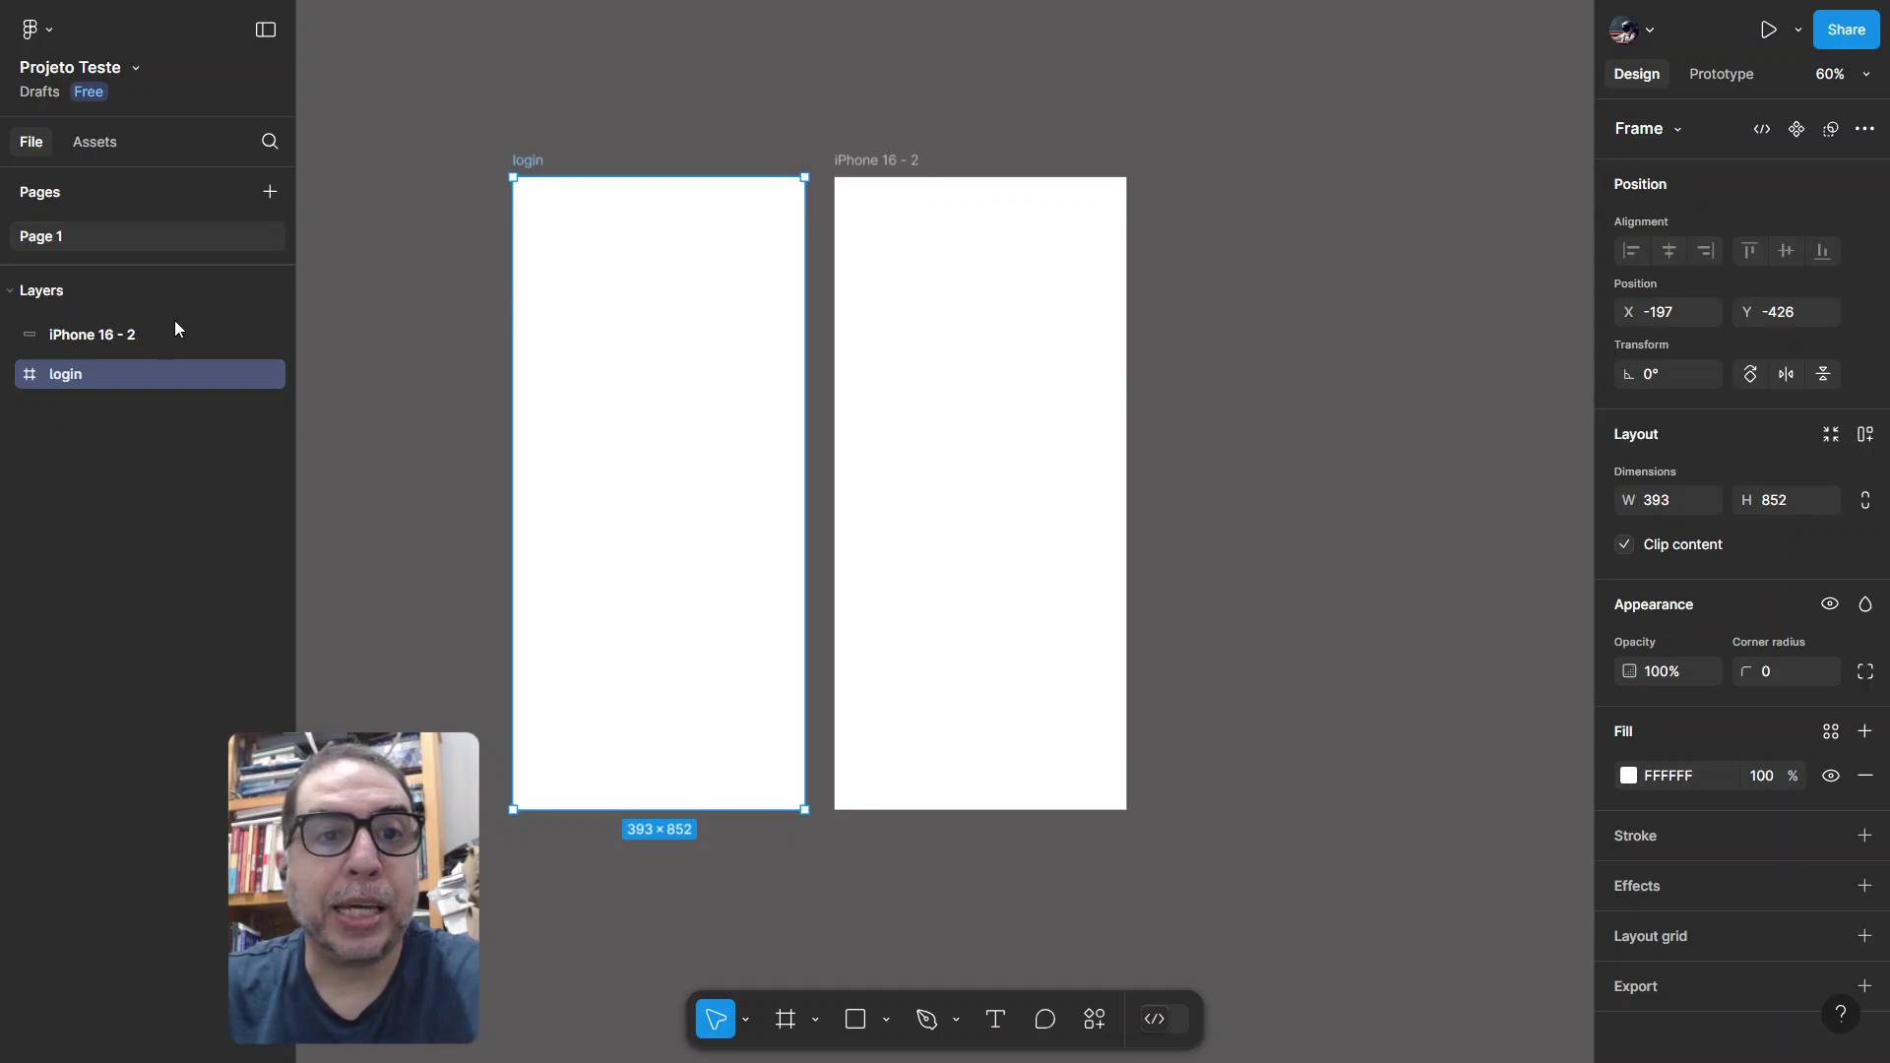
{"action": "double_click", "coordinate": [79, 334]}
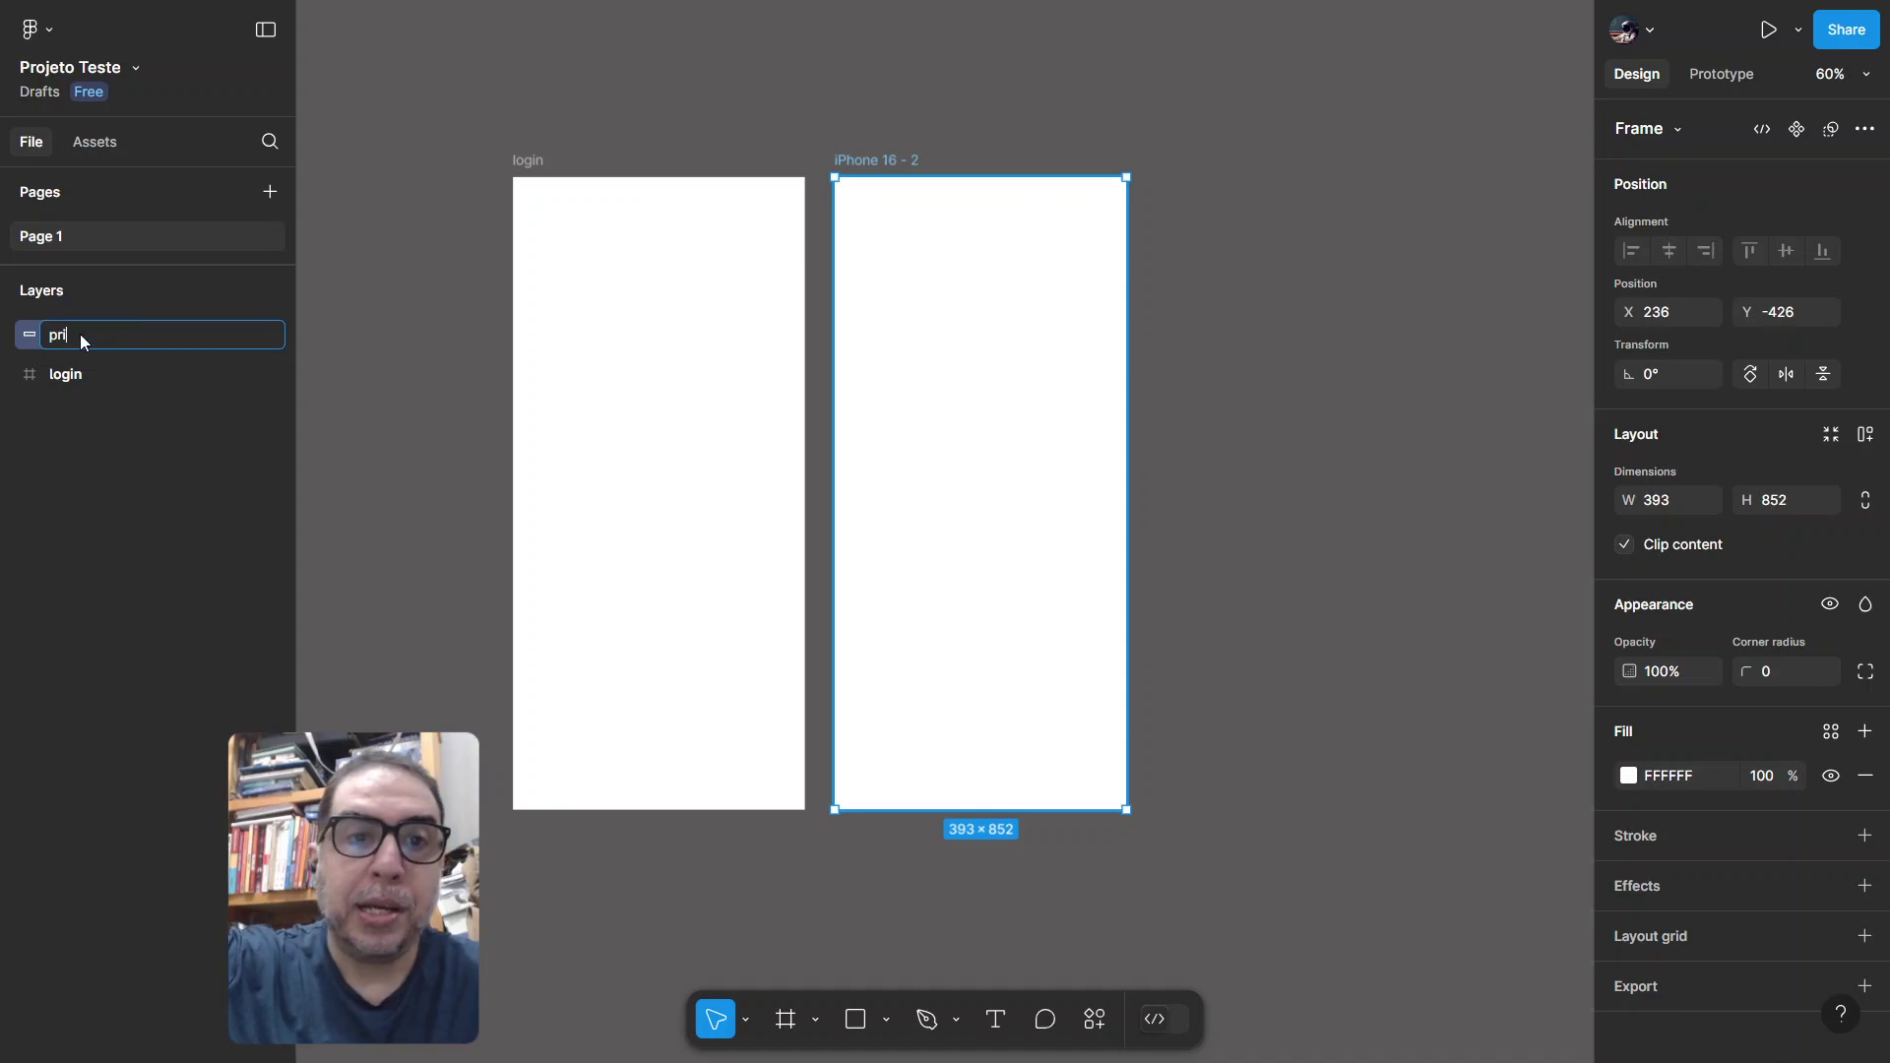
{"action": "key", "text": "Return"}
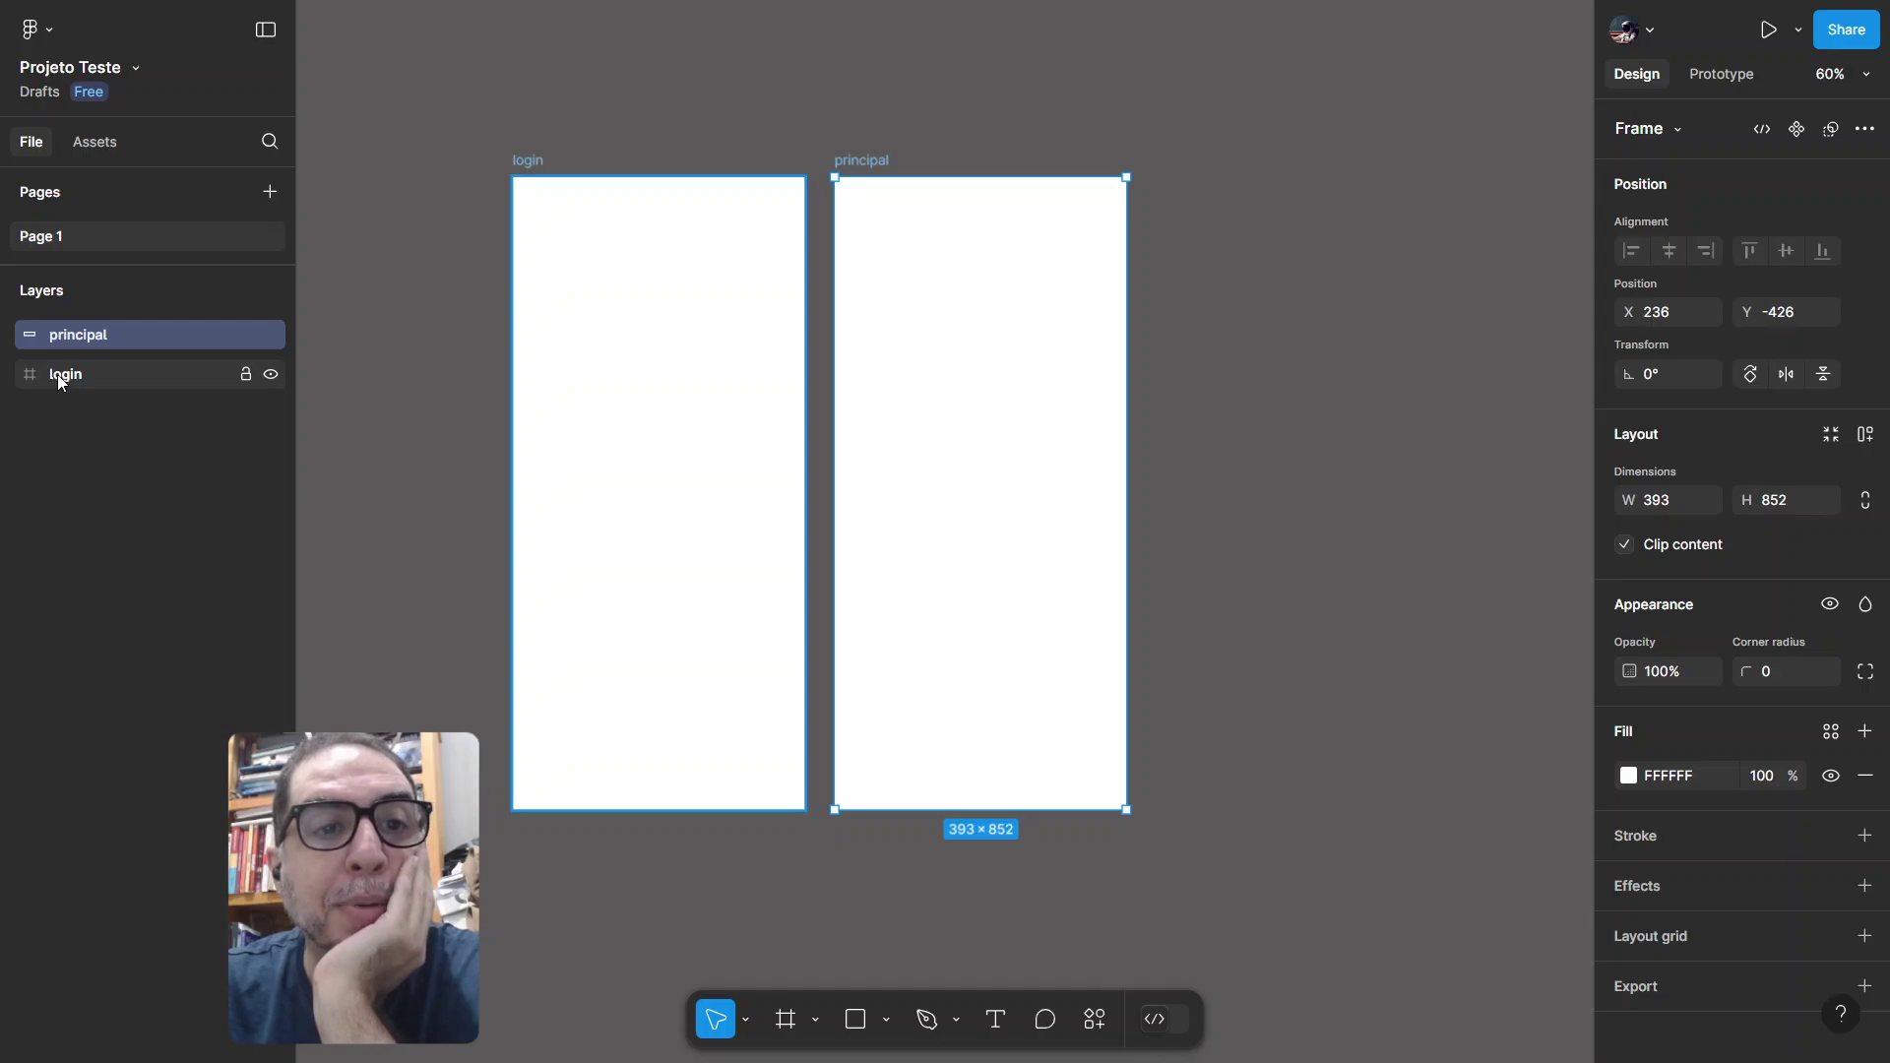
Step: Move the login frame above the principal frame in the layer order
{"action": "left_click_drag", "start_coordinate": [57, 374], "coordinate": [51, 321]}
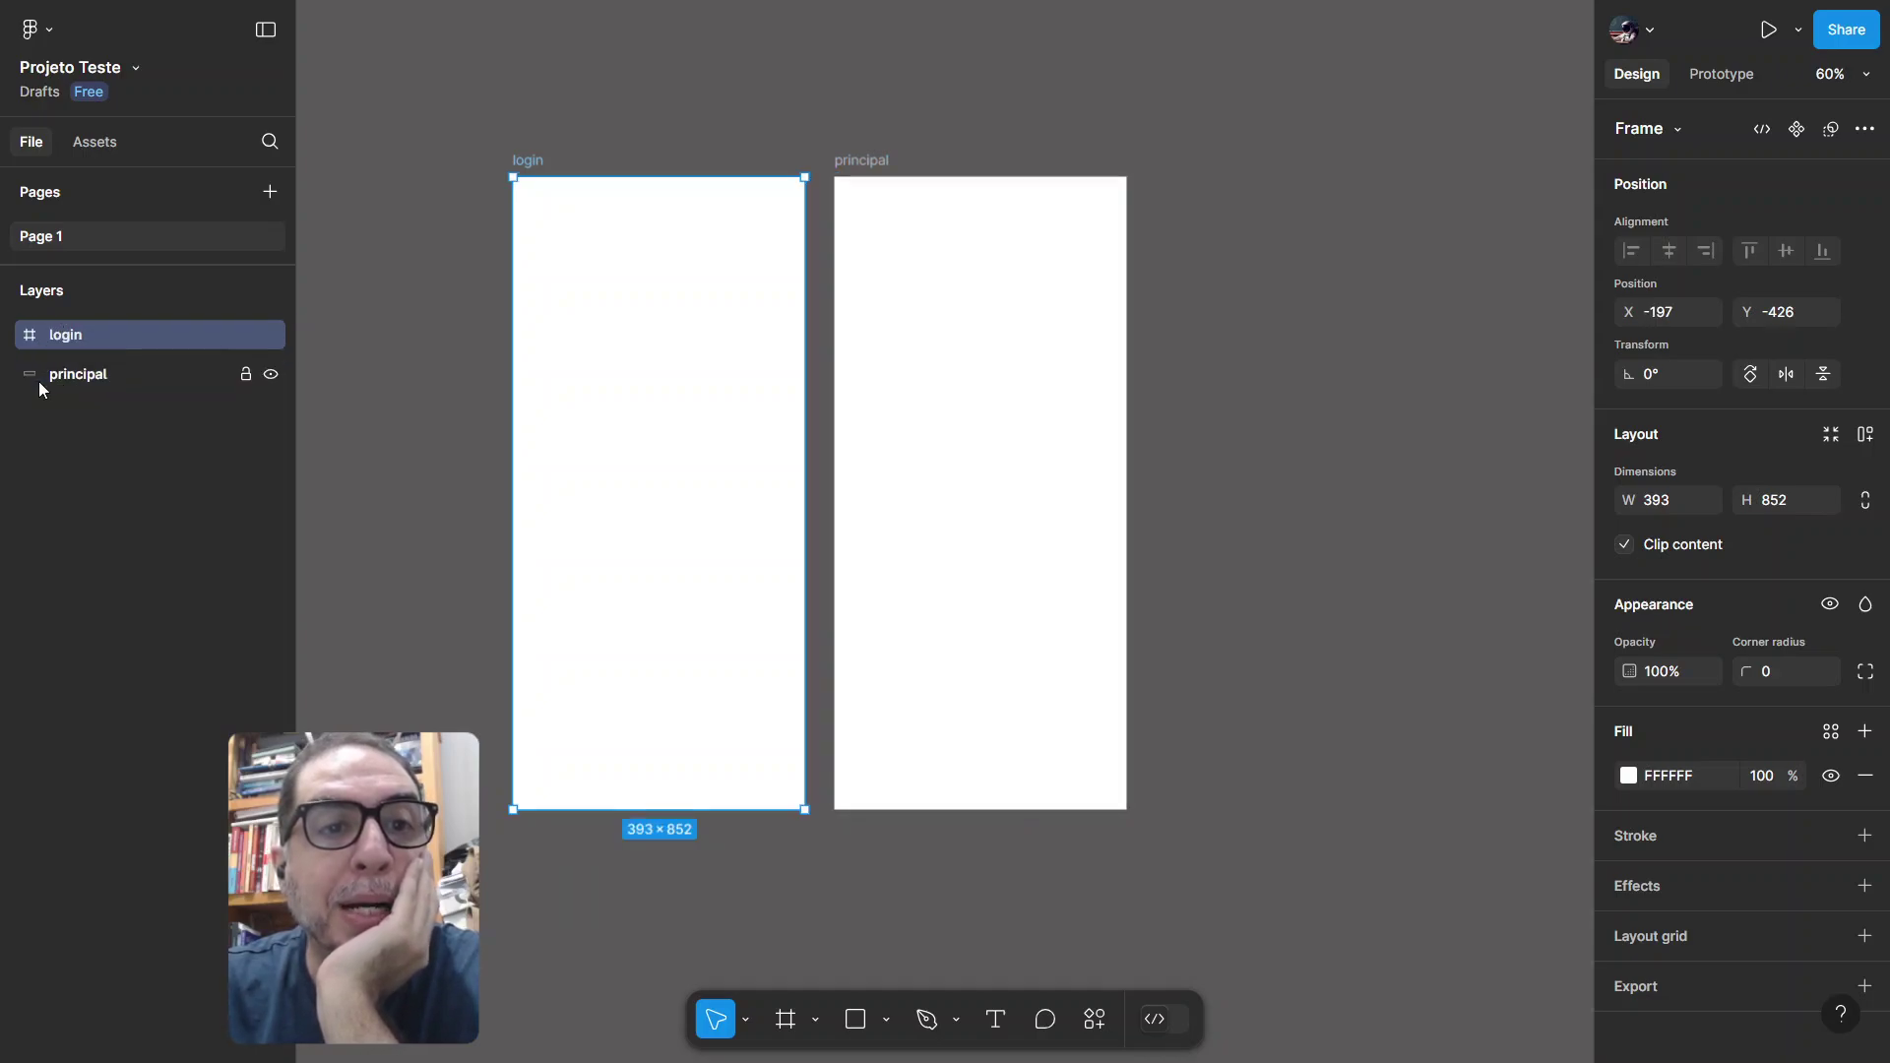
{"action": "left_click", "coordinate": [121, 425]}
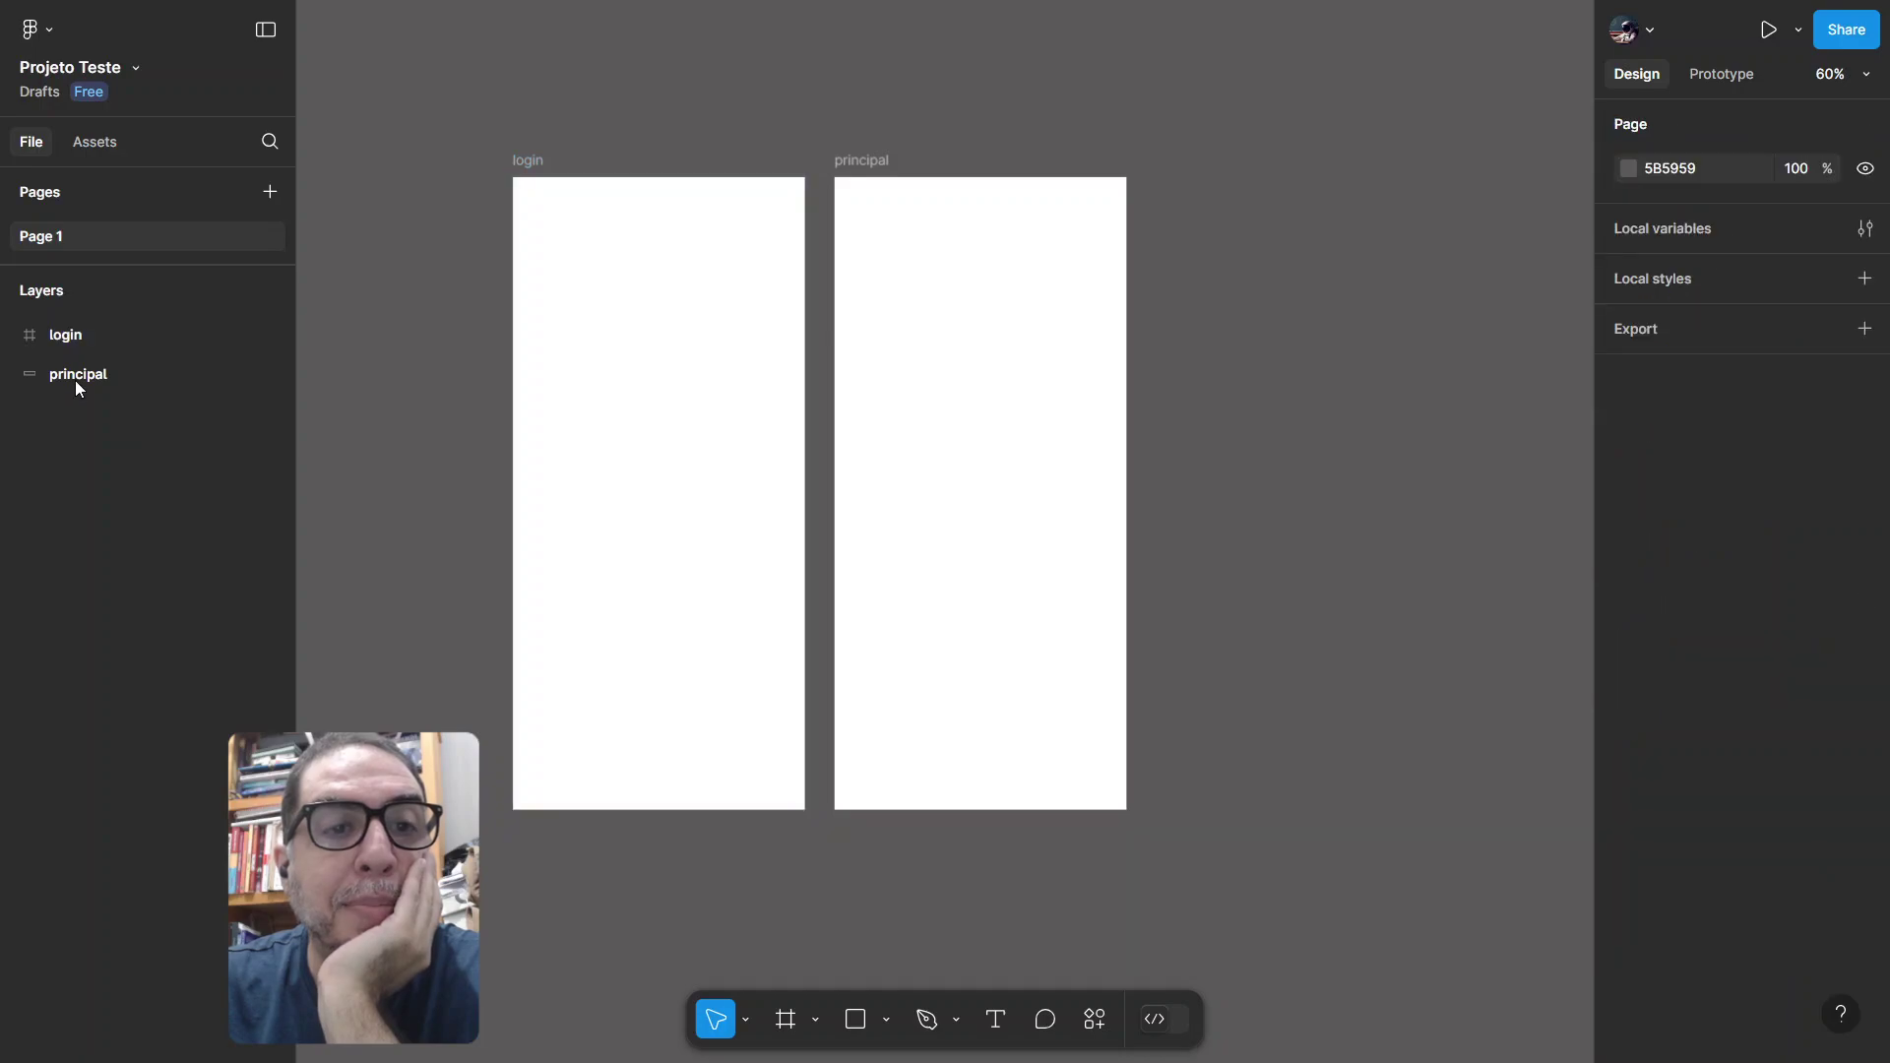
{"action": "left_click", "coordinate": [76, 378]}
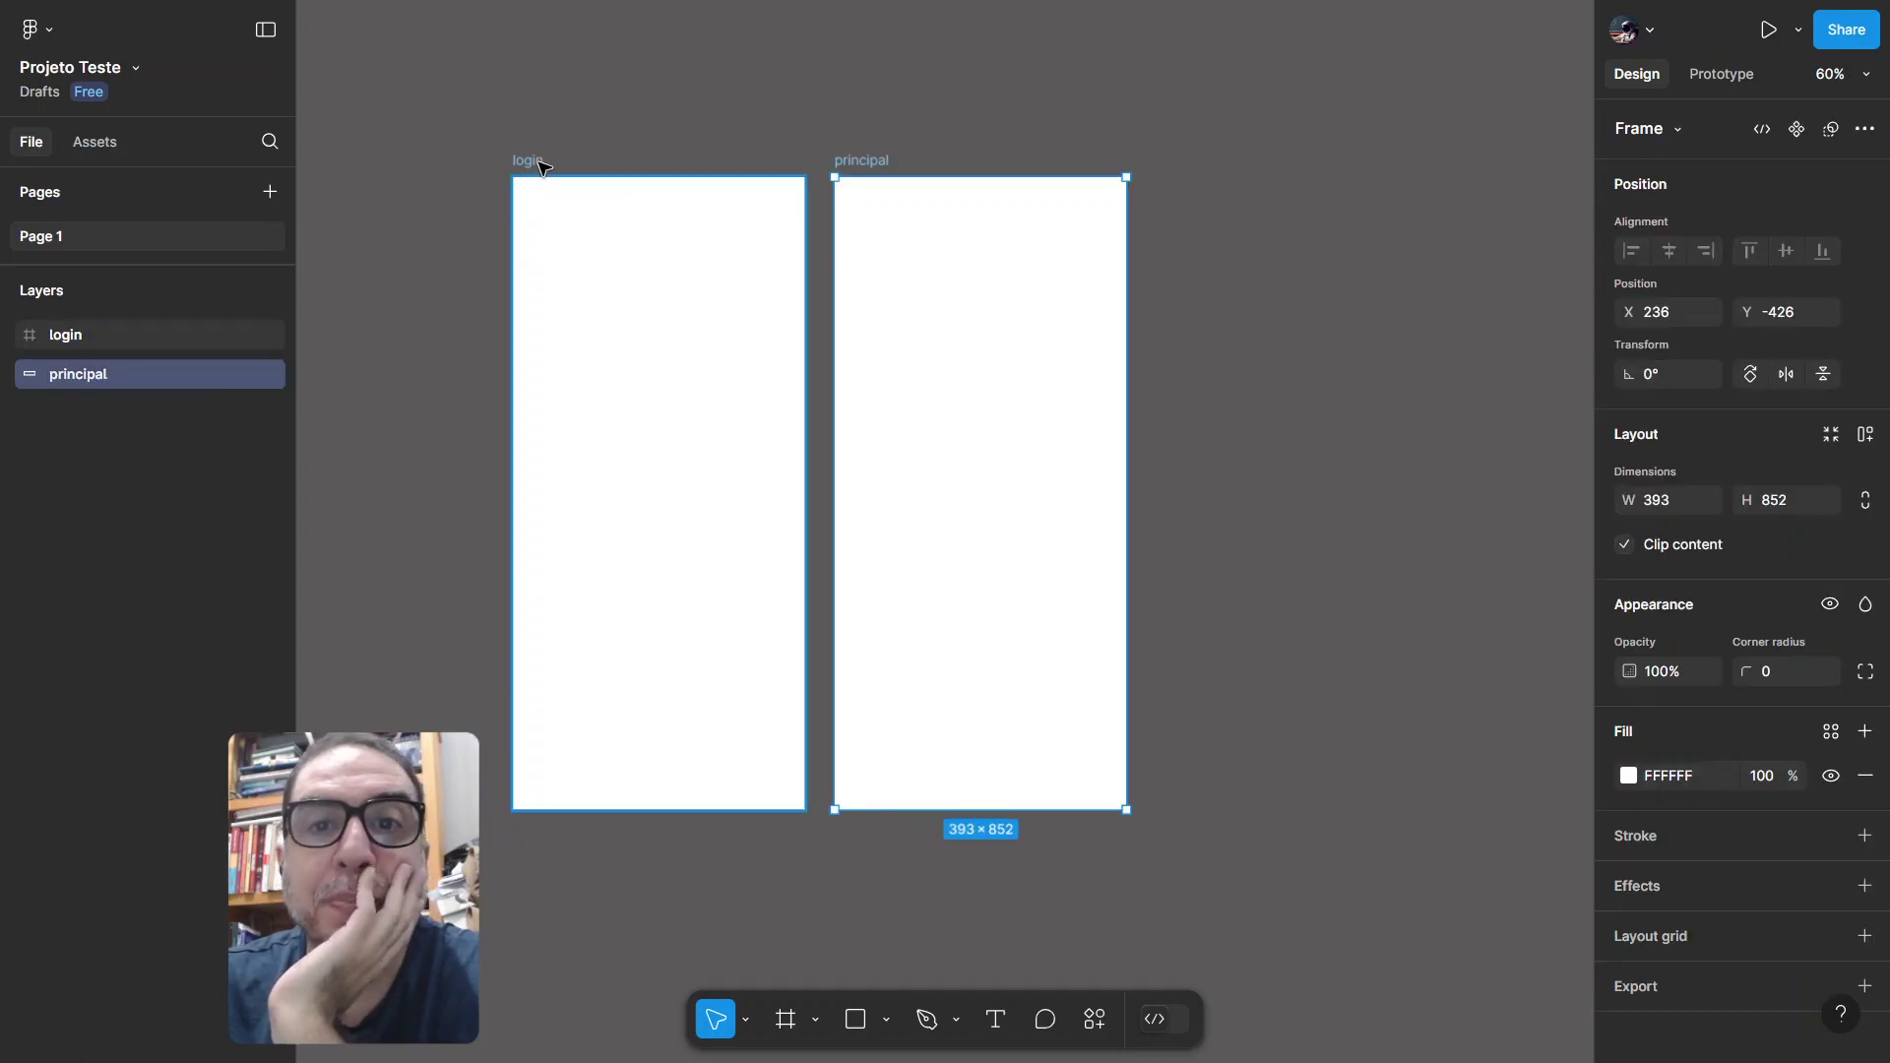
{"action": "left_click", "coordinate": [545, 166]}
{"action": "left_click", "coordinate": [1047, 429]}
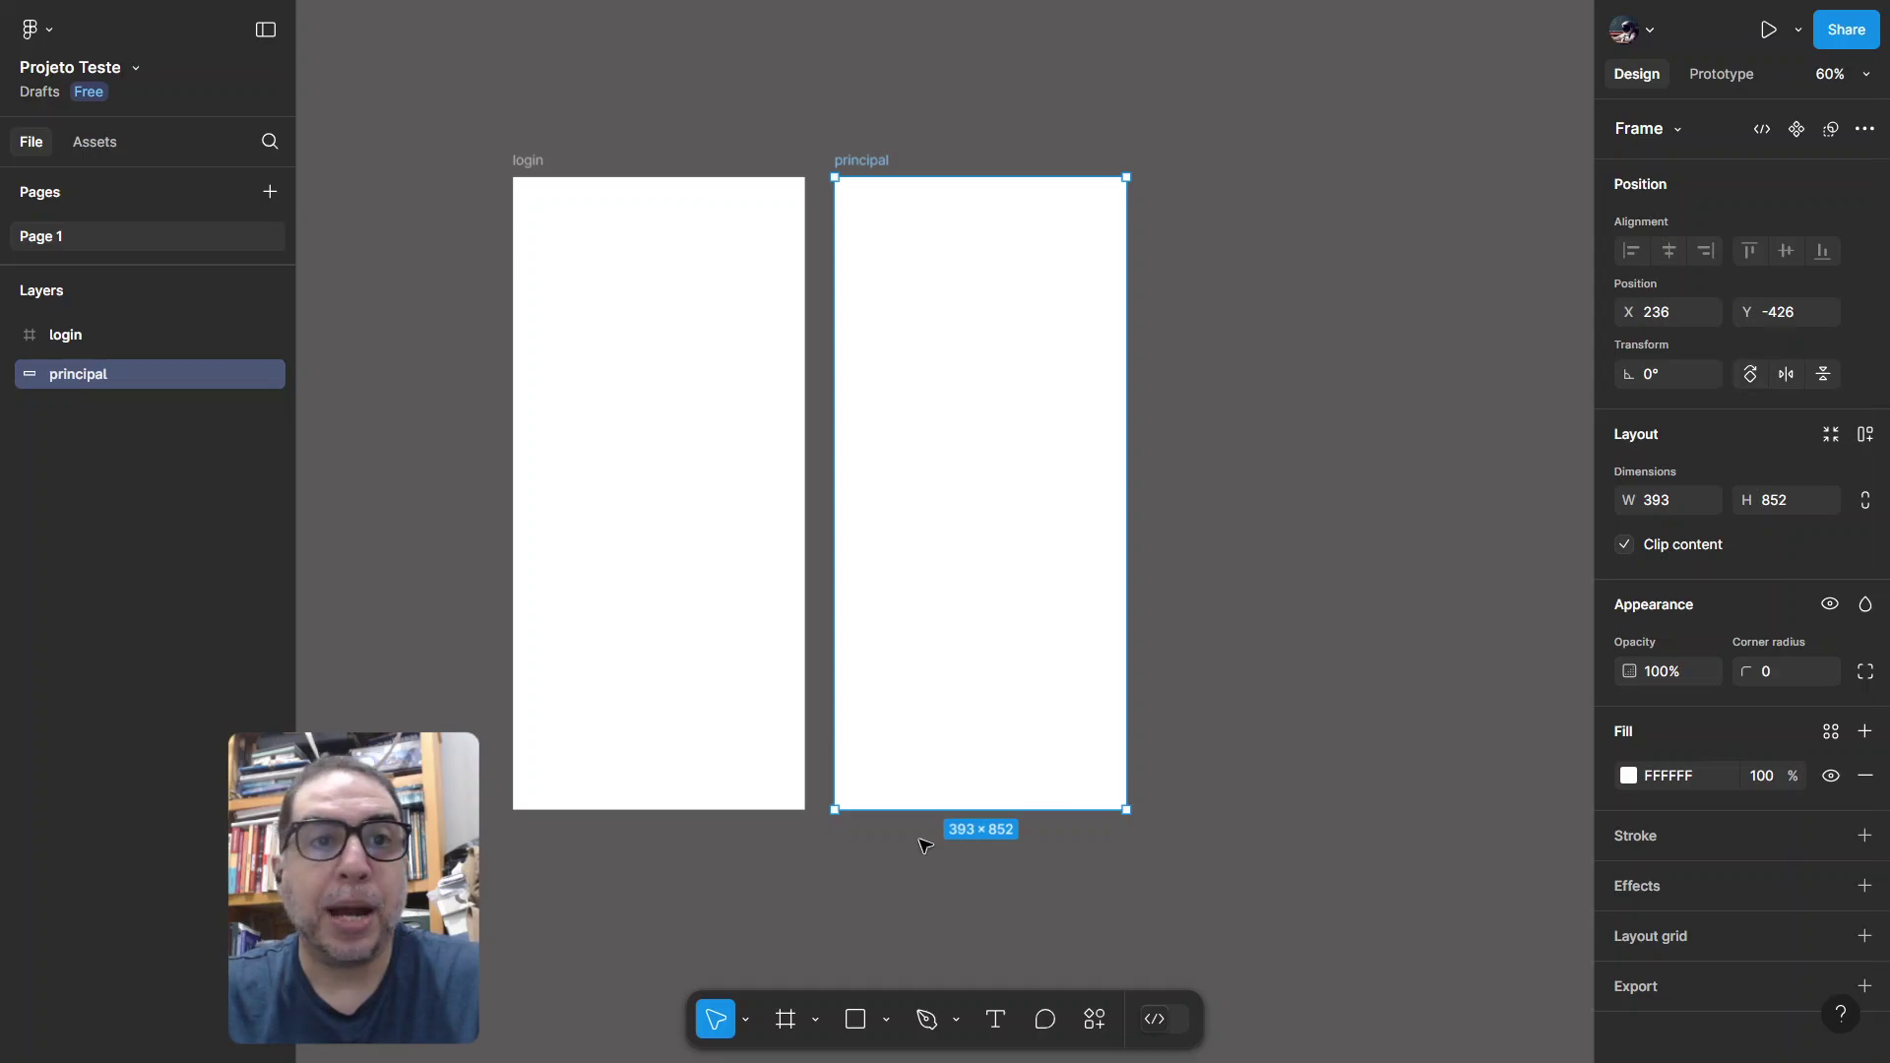
Step: Change the login frame's fill to yellow E1DE10
{"action": "left_click", "coordinate": [524, 178]}
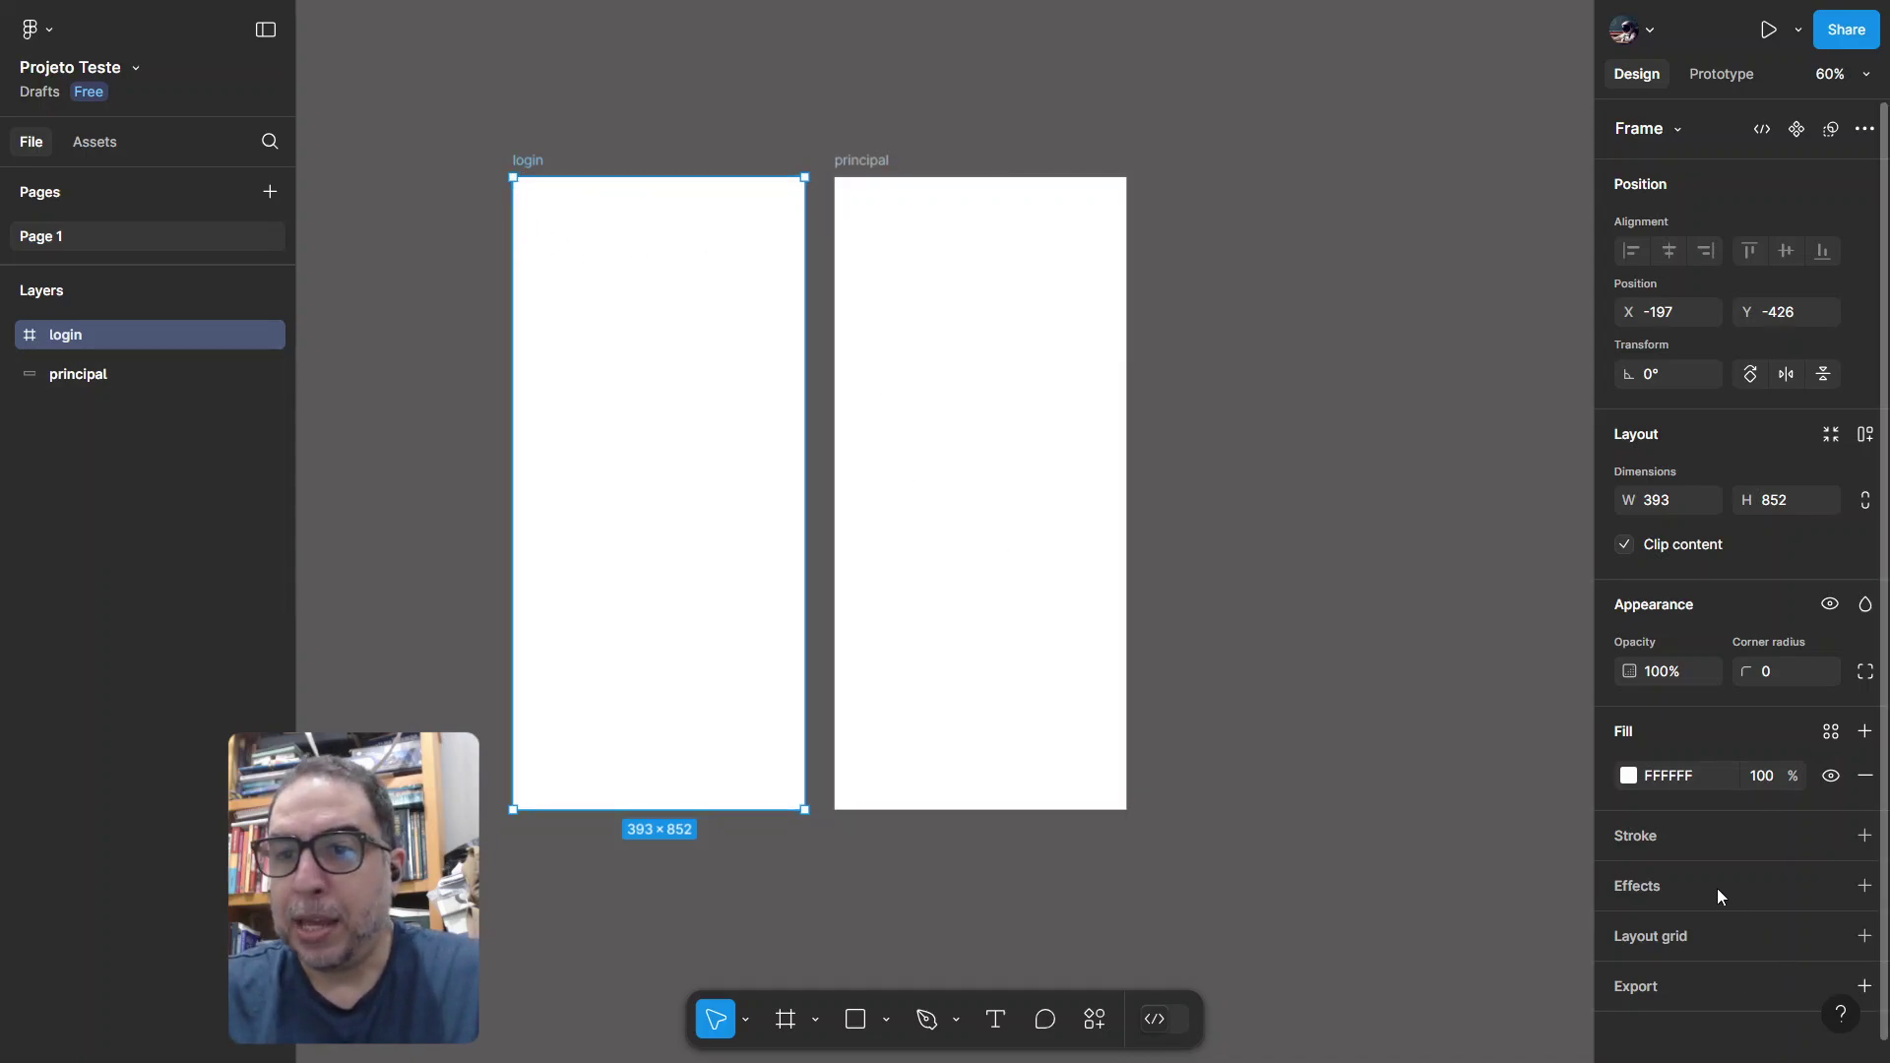
{"action": "left_click", "coordinate": [1628, 775]}
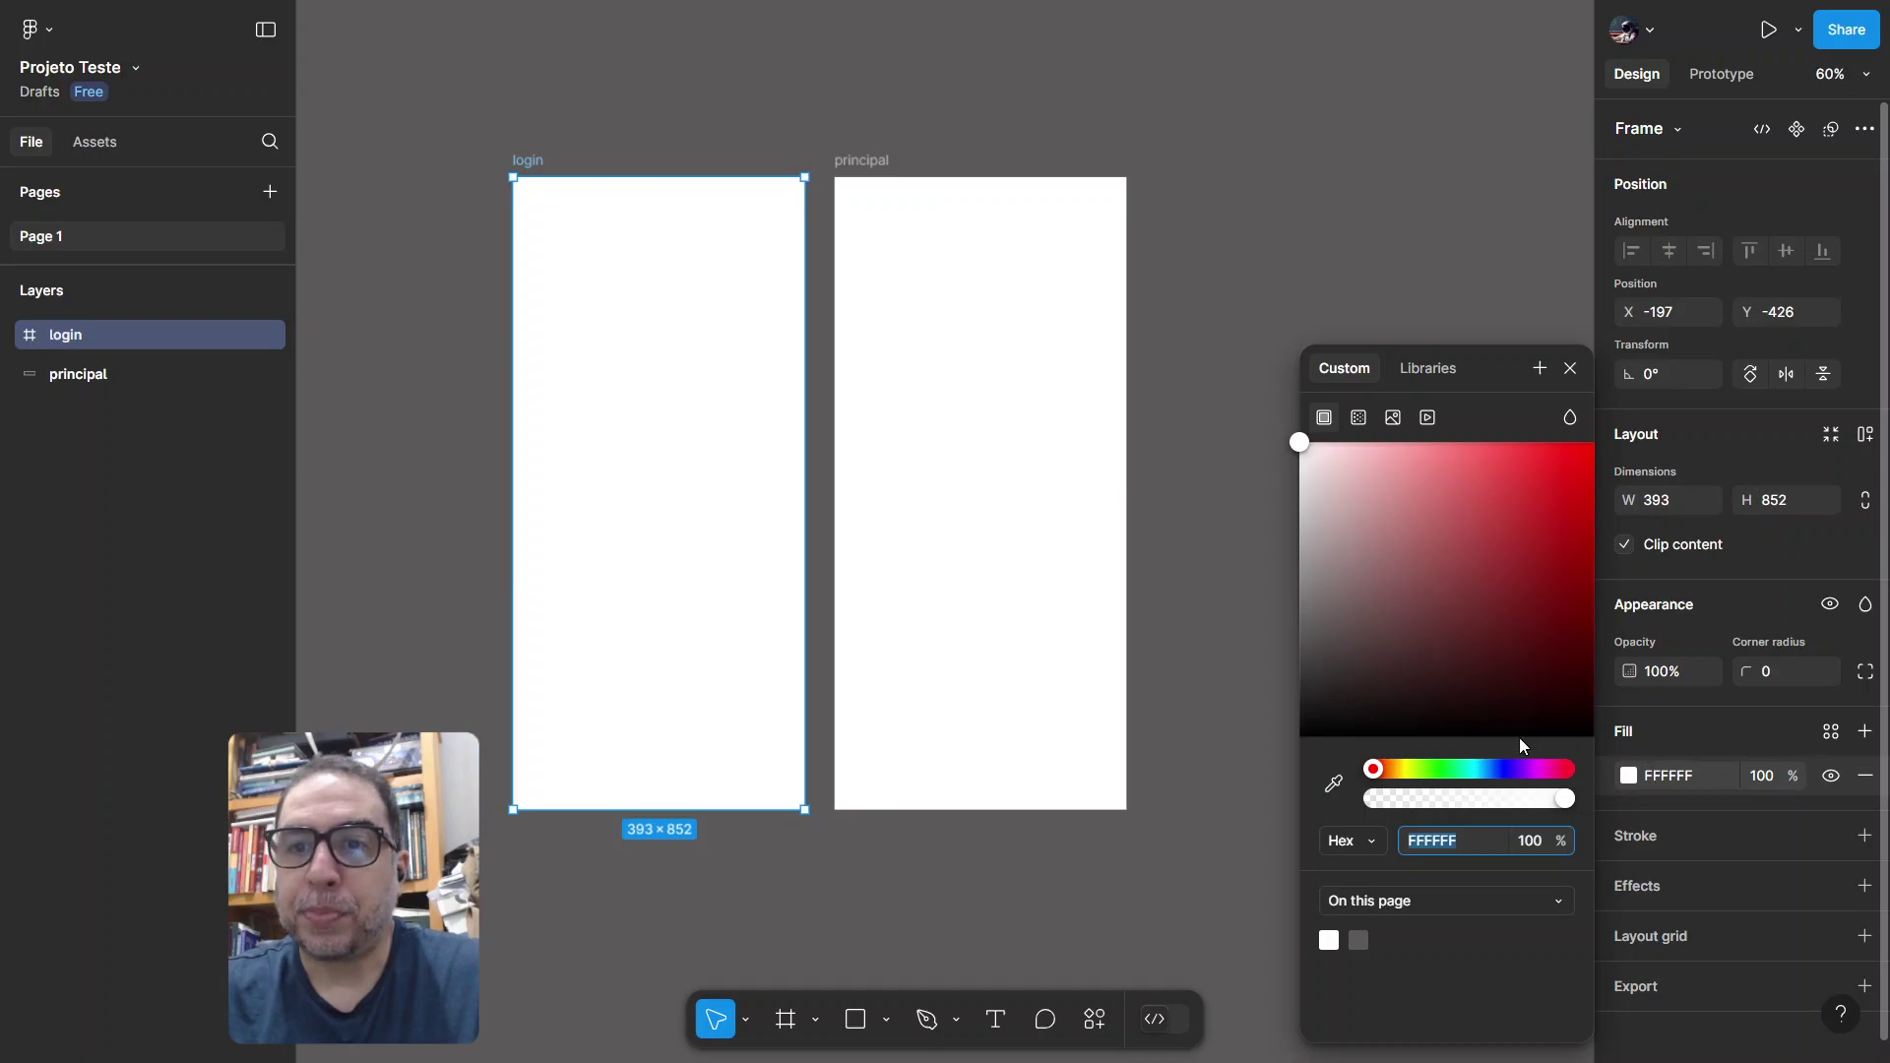
{"action": "left_click", "coordinate": [1408, 777]}
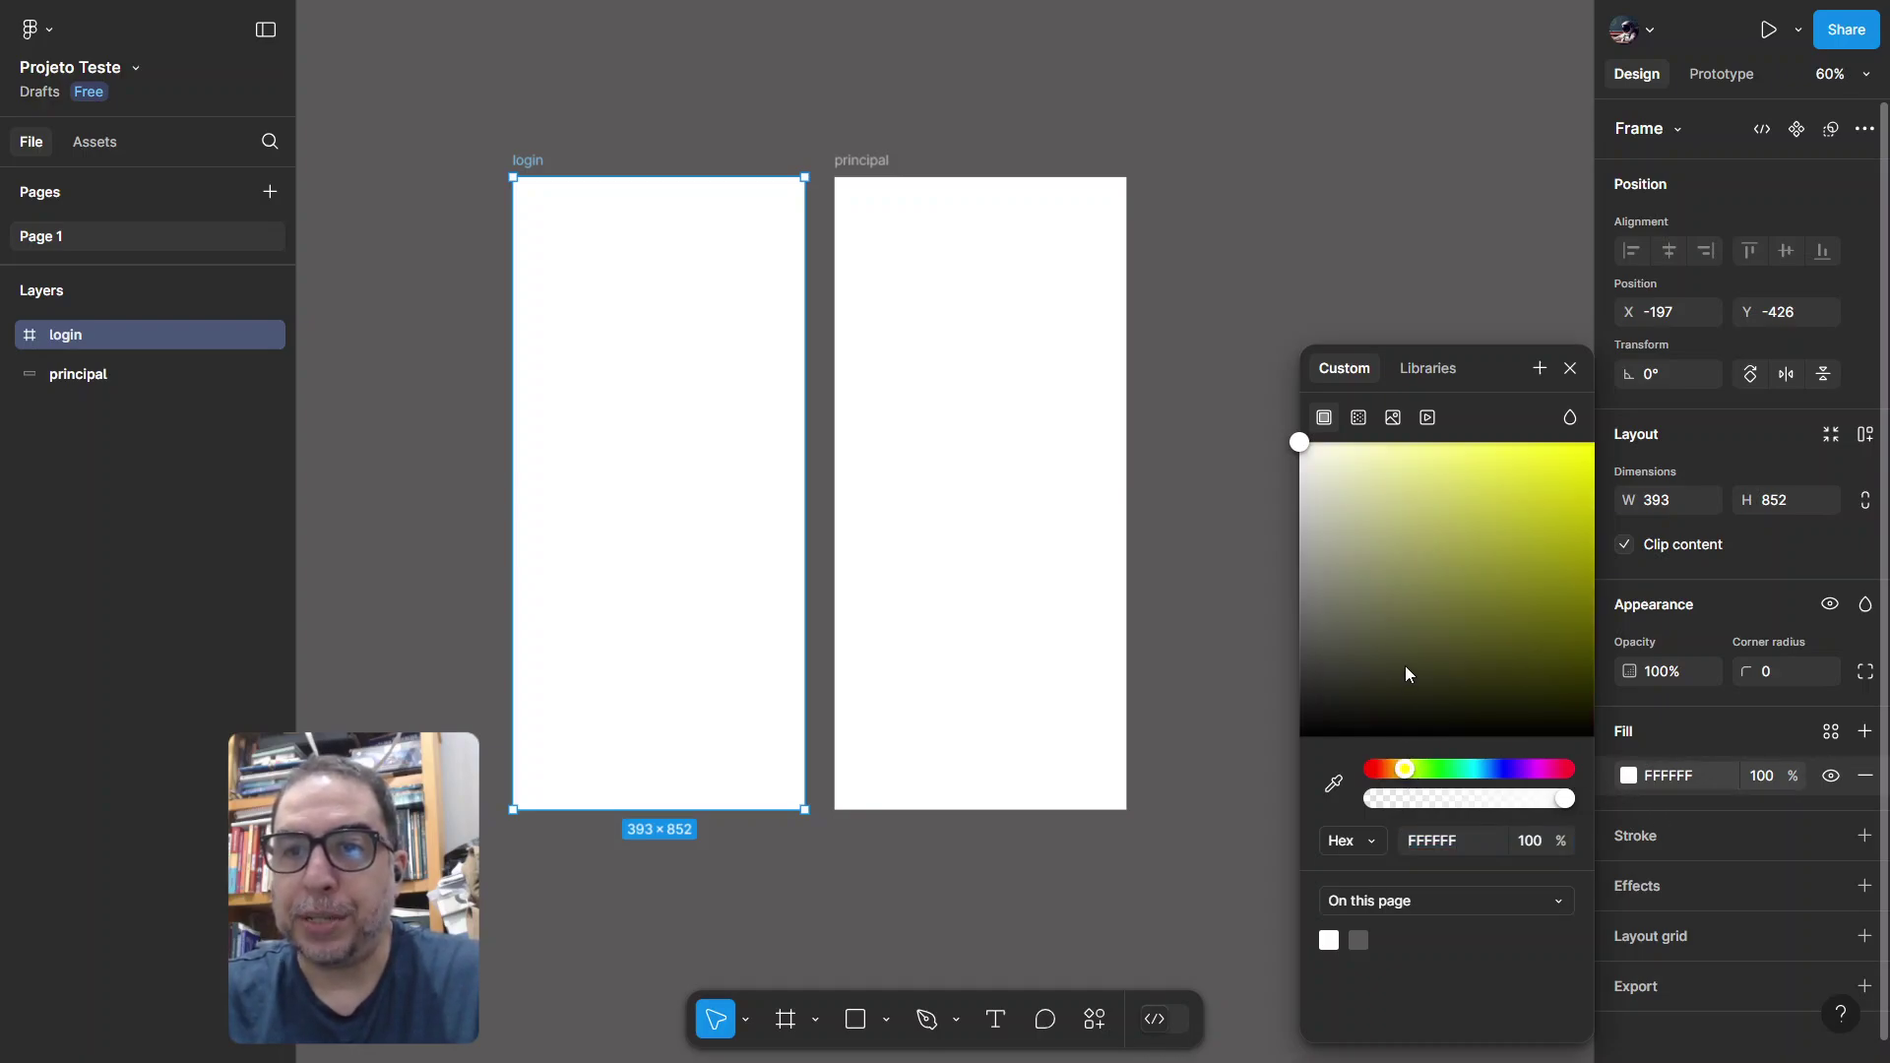
{"action": "left_click_drag", "start_coordinate": [1403, 666], "coordinate": [1575, 486]}
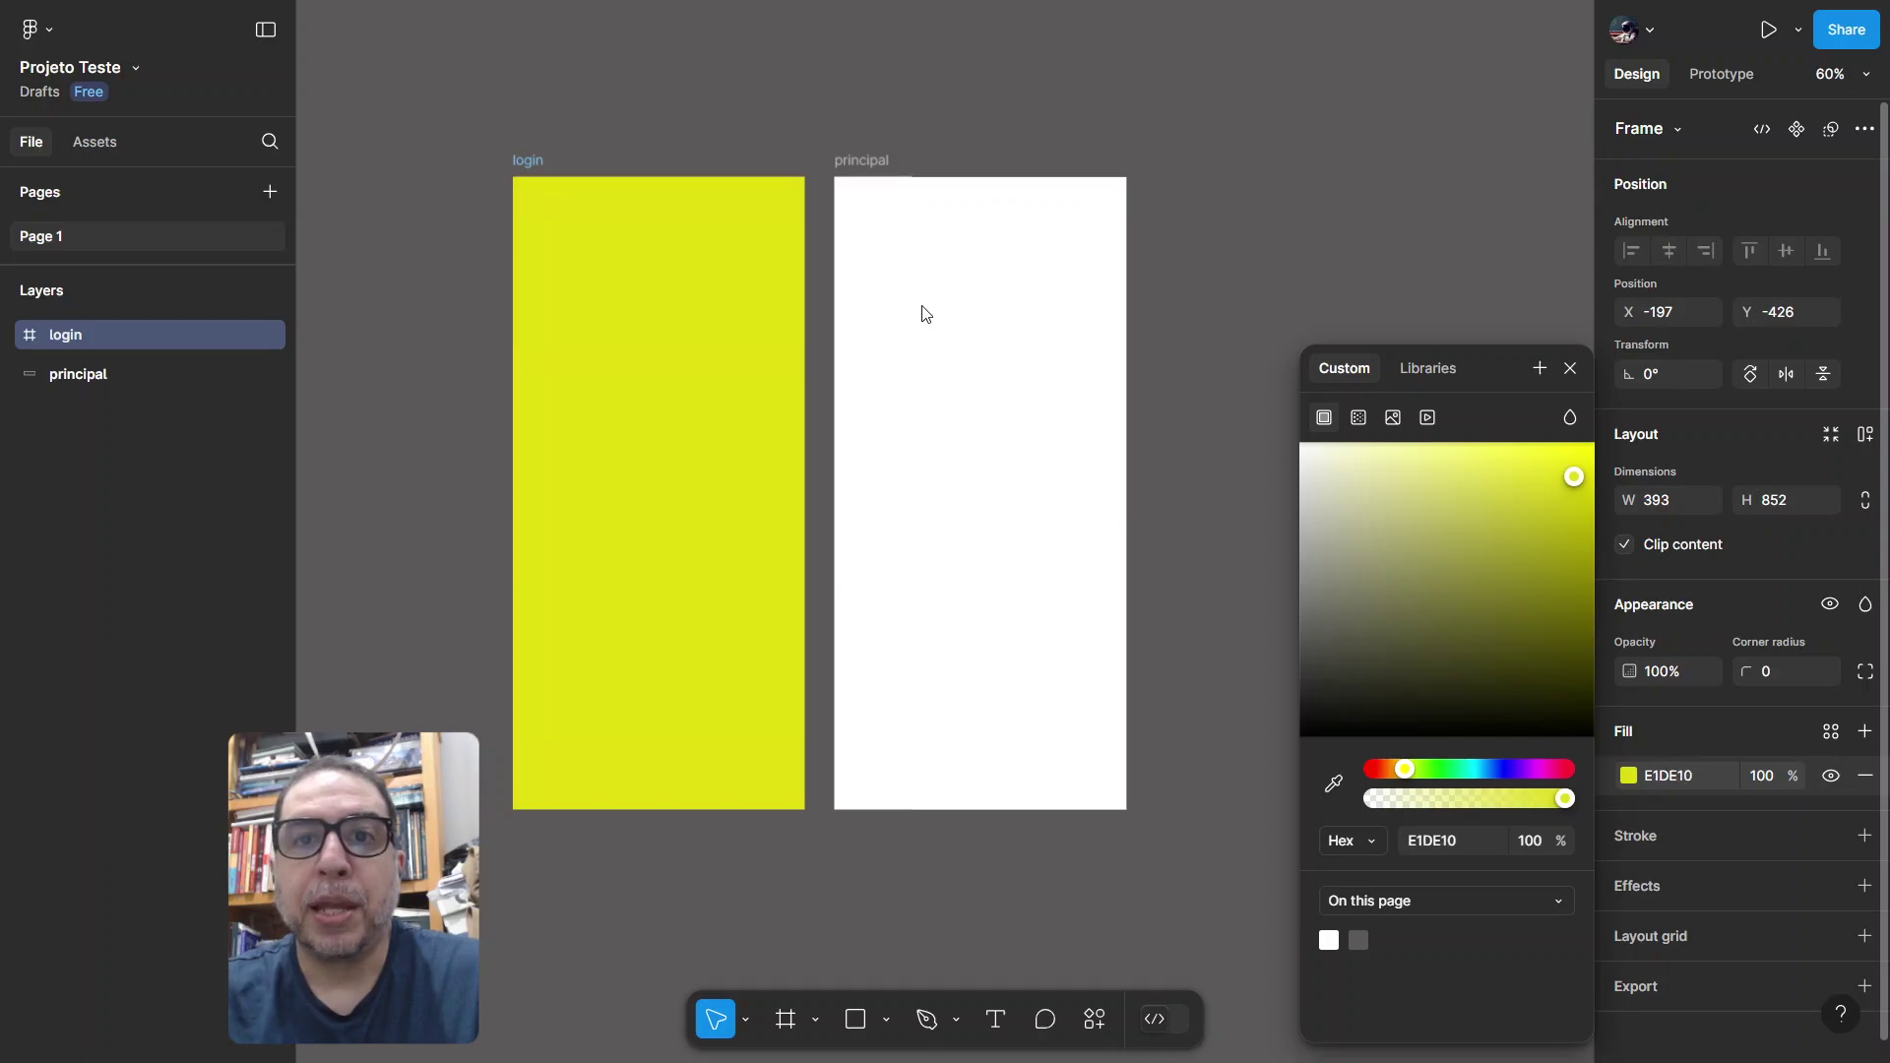
Step: Change the principal frame's fill to red F80B0B
{"action": "left_click", "coordinate": [862, 162]}
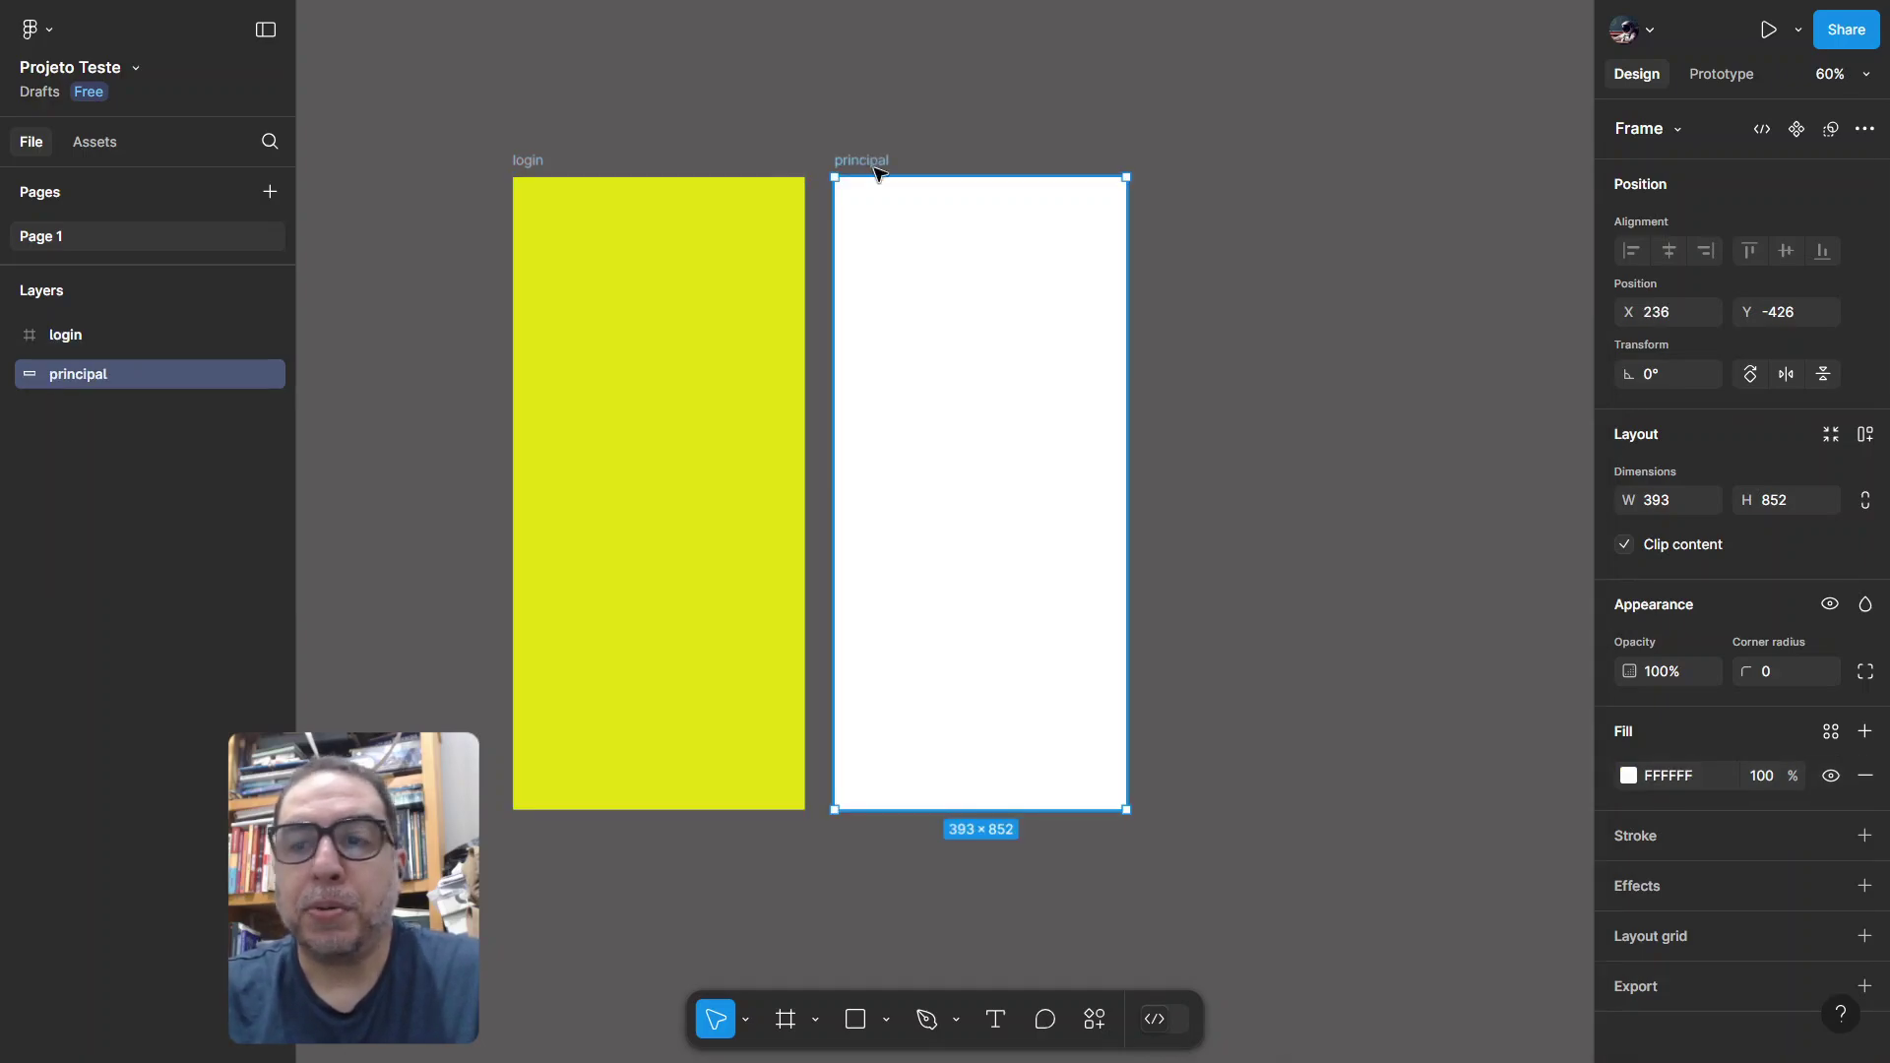
{"action": "left_click", "coordinate": [1628, 777]}
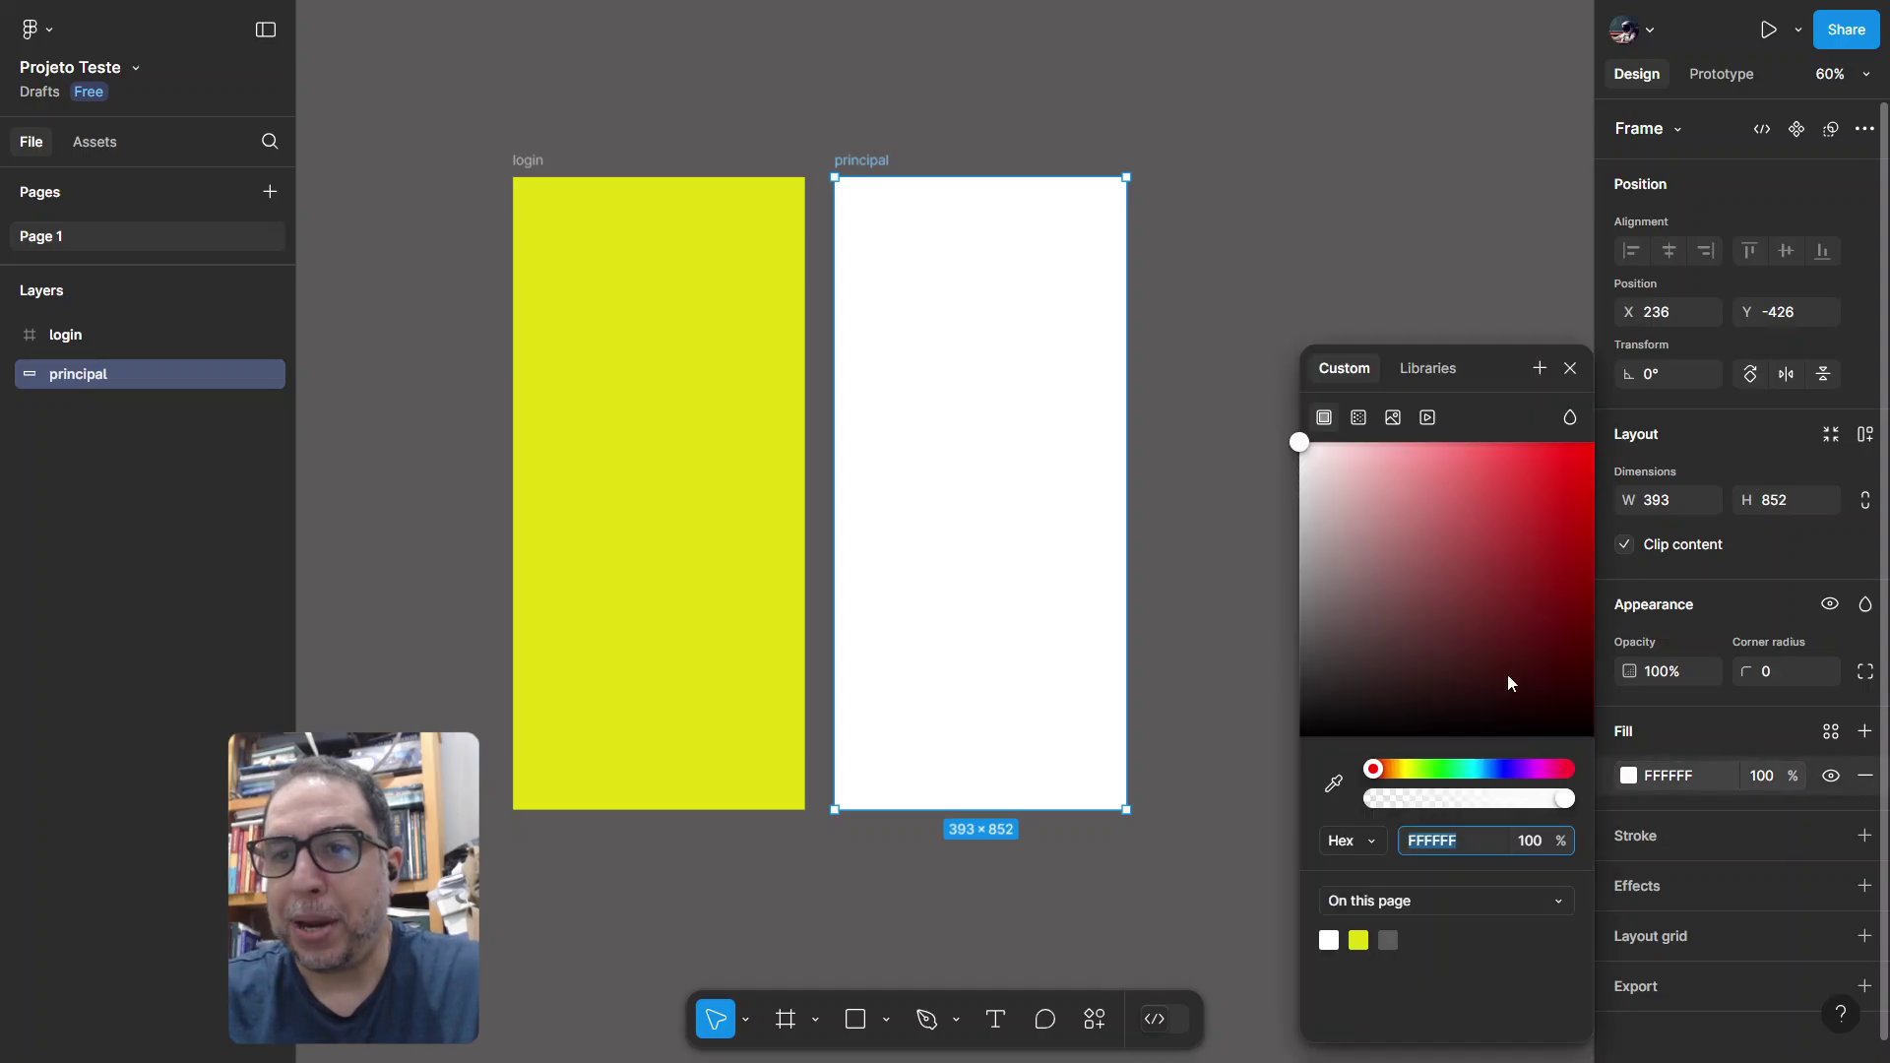
{"action": "left_click_drag", "start_coordinate": [1514, 502], "coordinate": [1581, 455]}
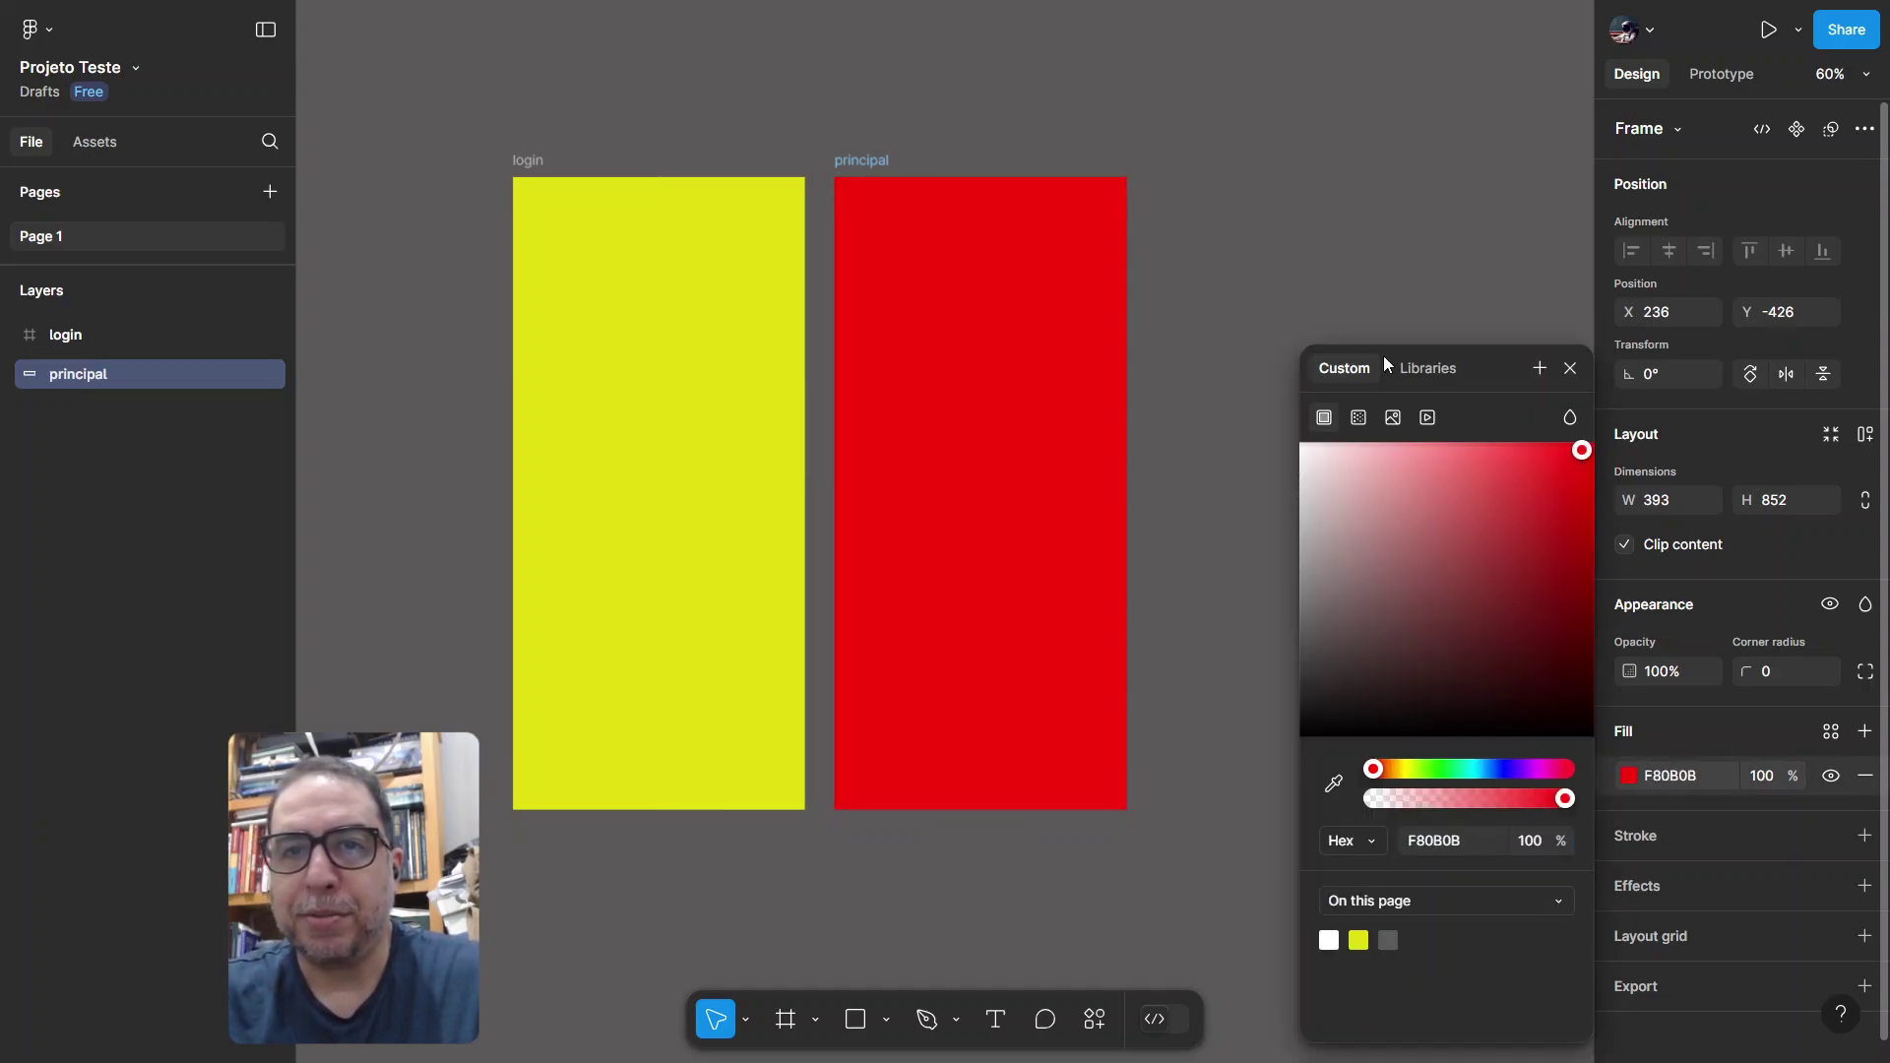
{"action": "left_click", "coordinate": [1358, 304]}
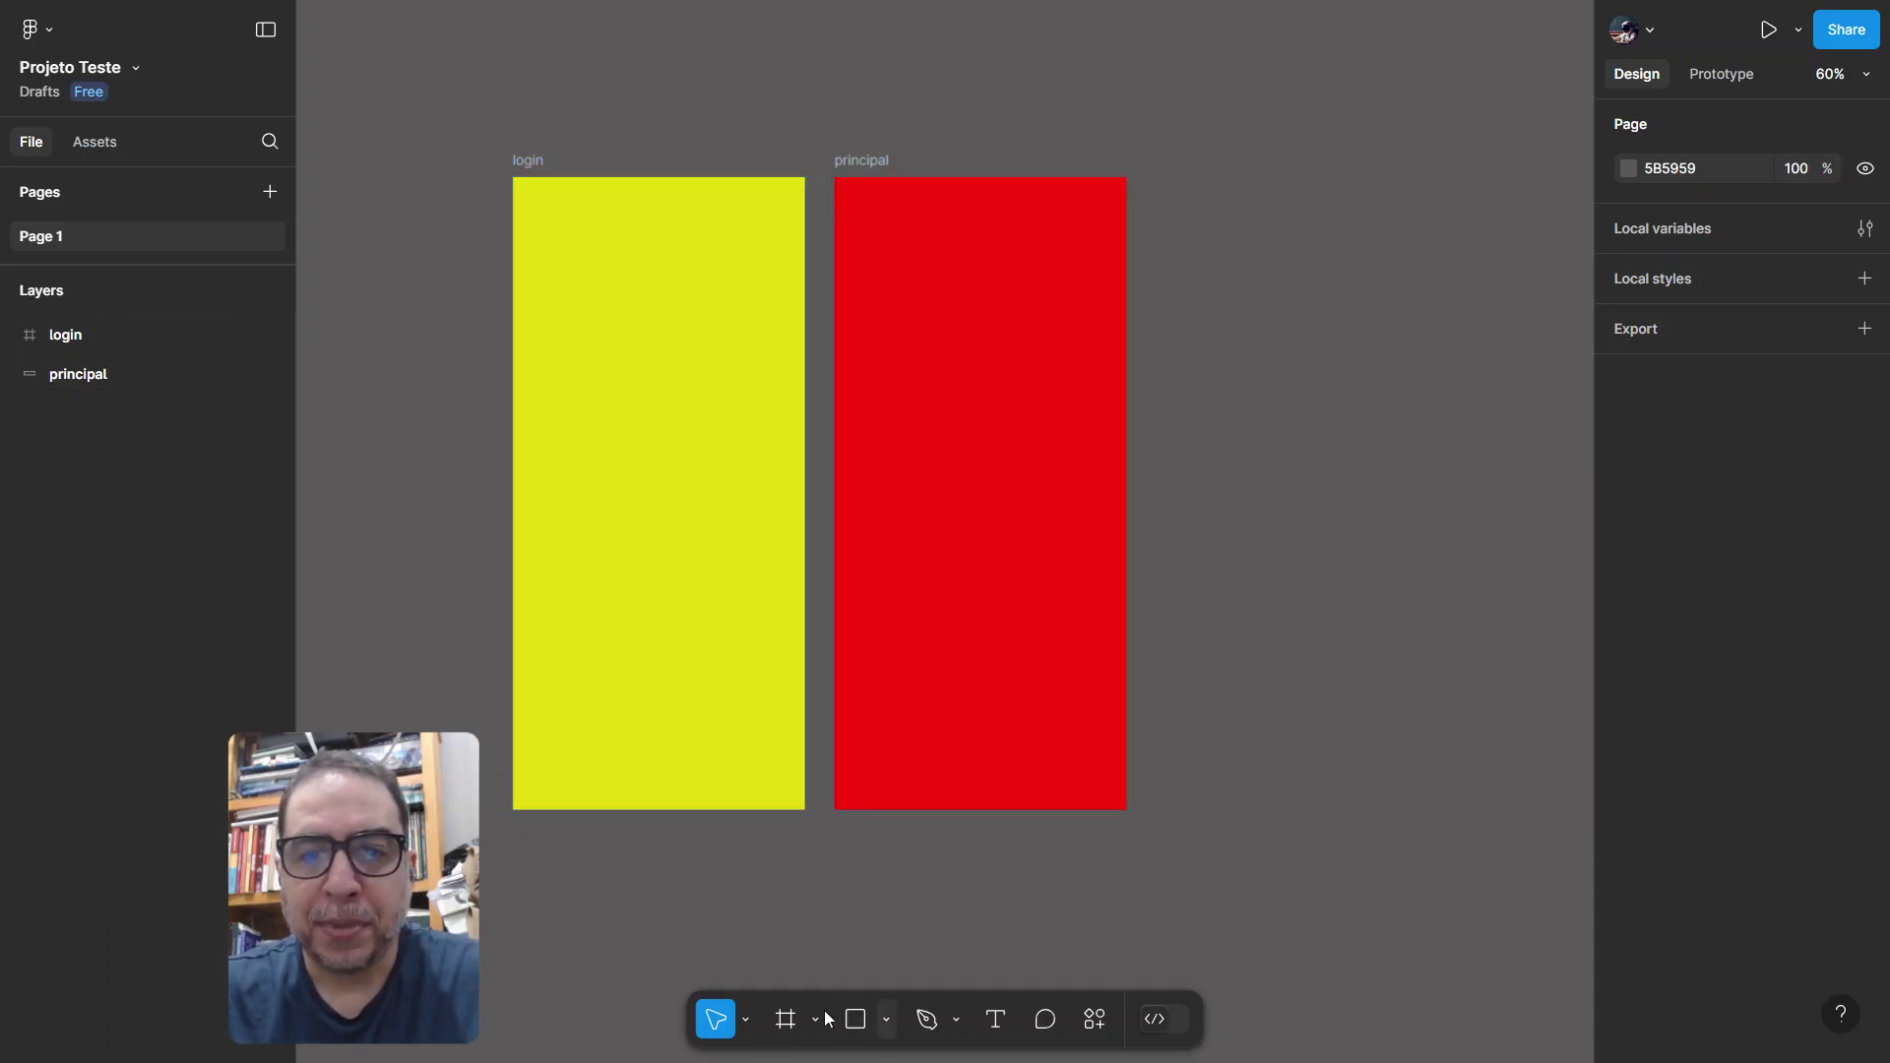
Step: Draw a rectangle about 280 × 93 in the lower part of the login frame and round its corners with radius 7
{"action": "left_click", "coordinate": [855, 1019]}
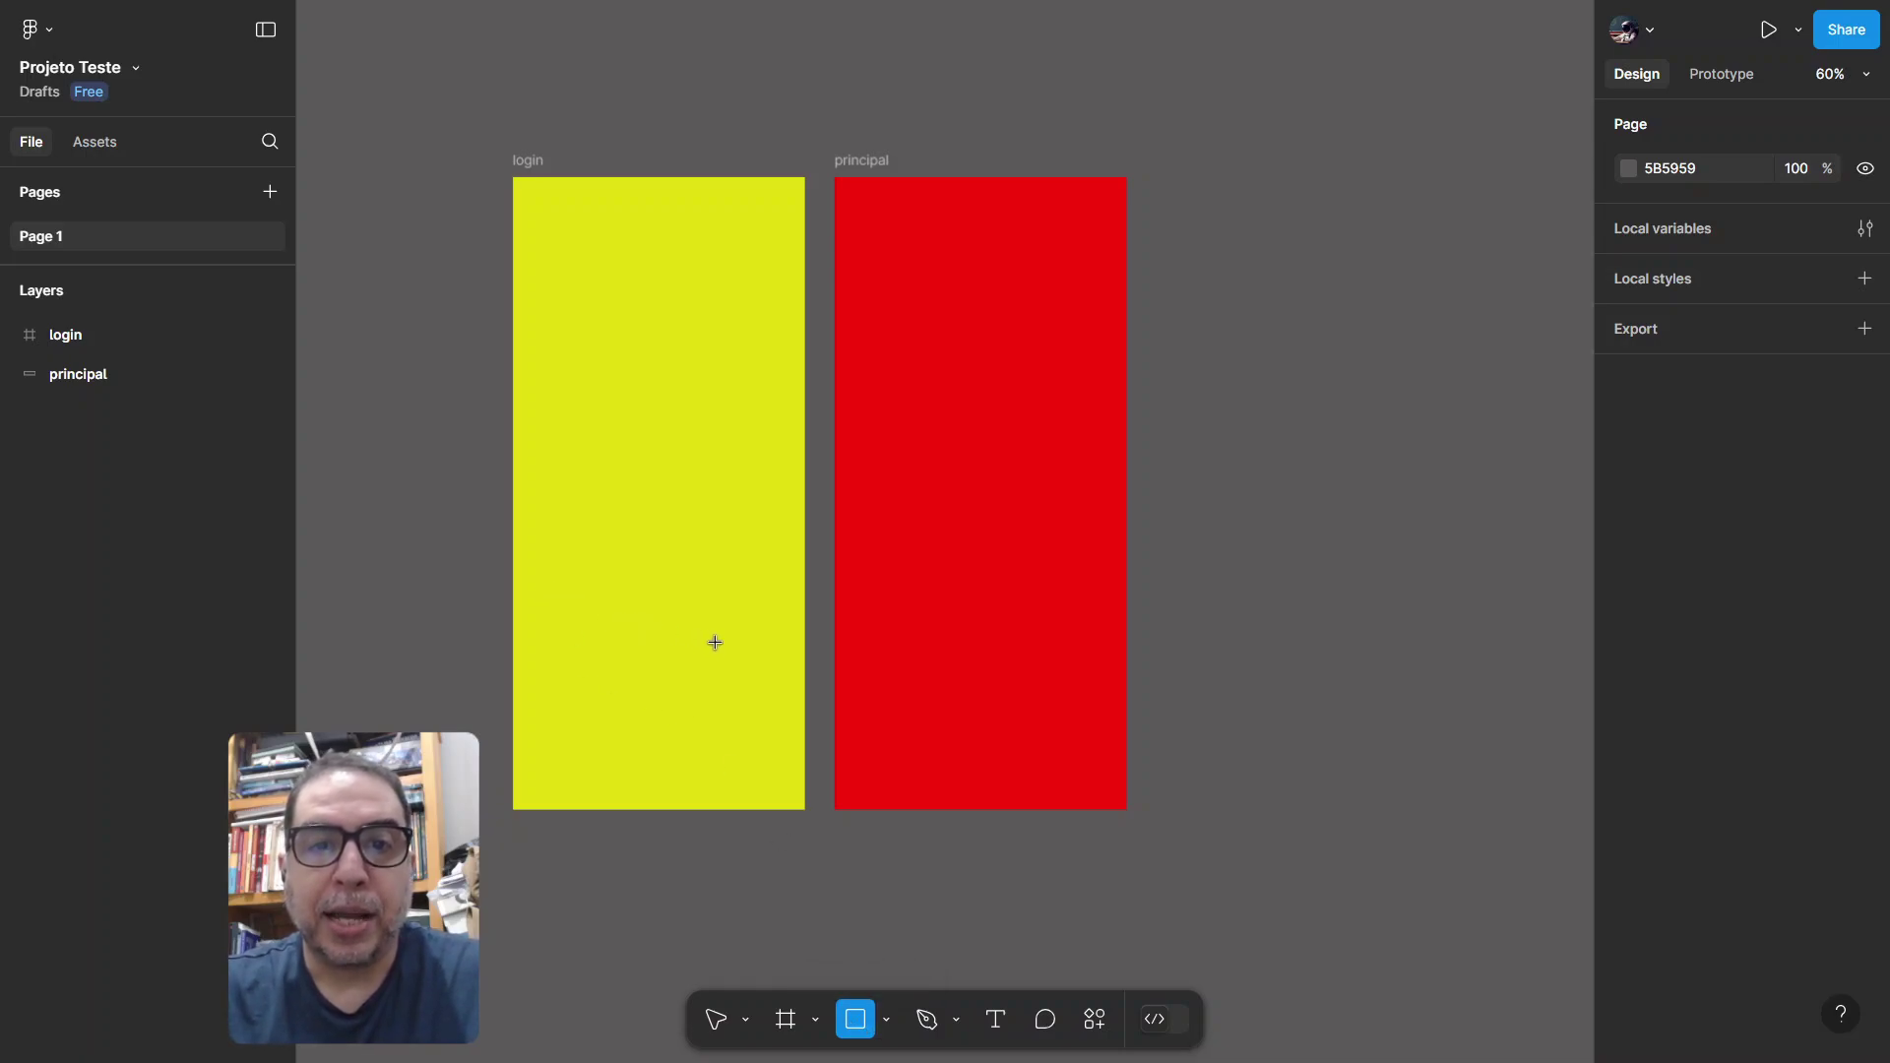
{"action": "mouse_move", "coordinate": [546, 591]}
{"action": "left_mouse_down"}
{"action": "mouse_move", "coordinate": [637, 649]}
{"action": "mouse_move", "coordinate": [755, 662]}
{"action": "mouse_move", "coordinate": [716, 641]}
{"action": "left_mouse_up"}
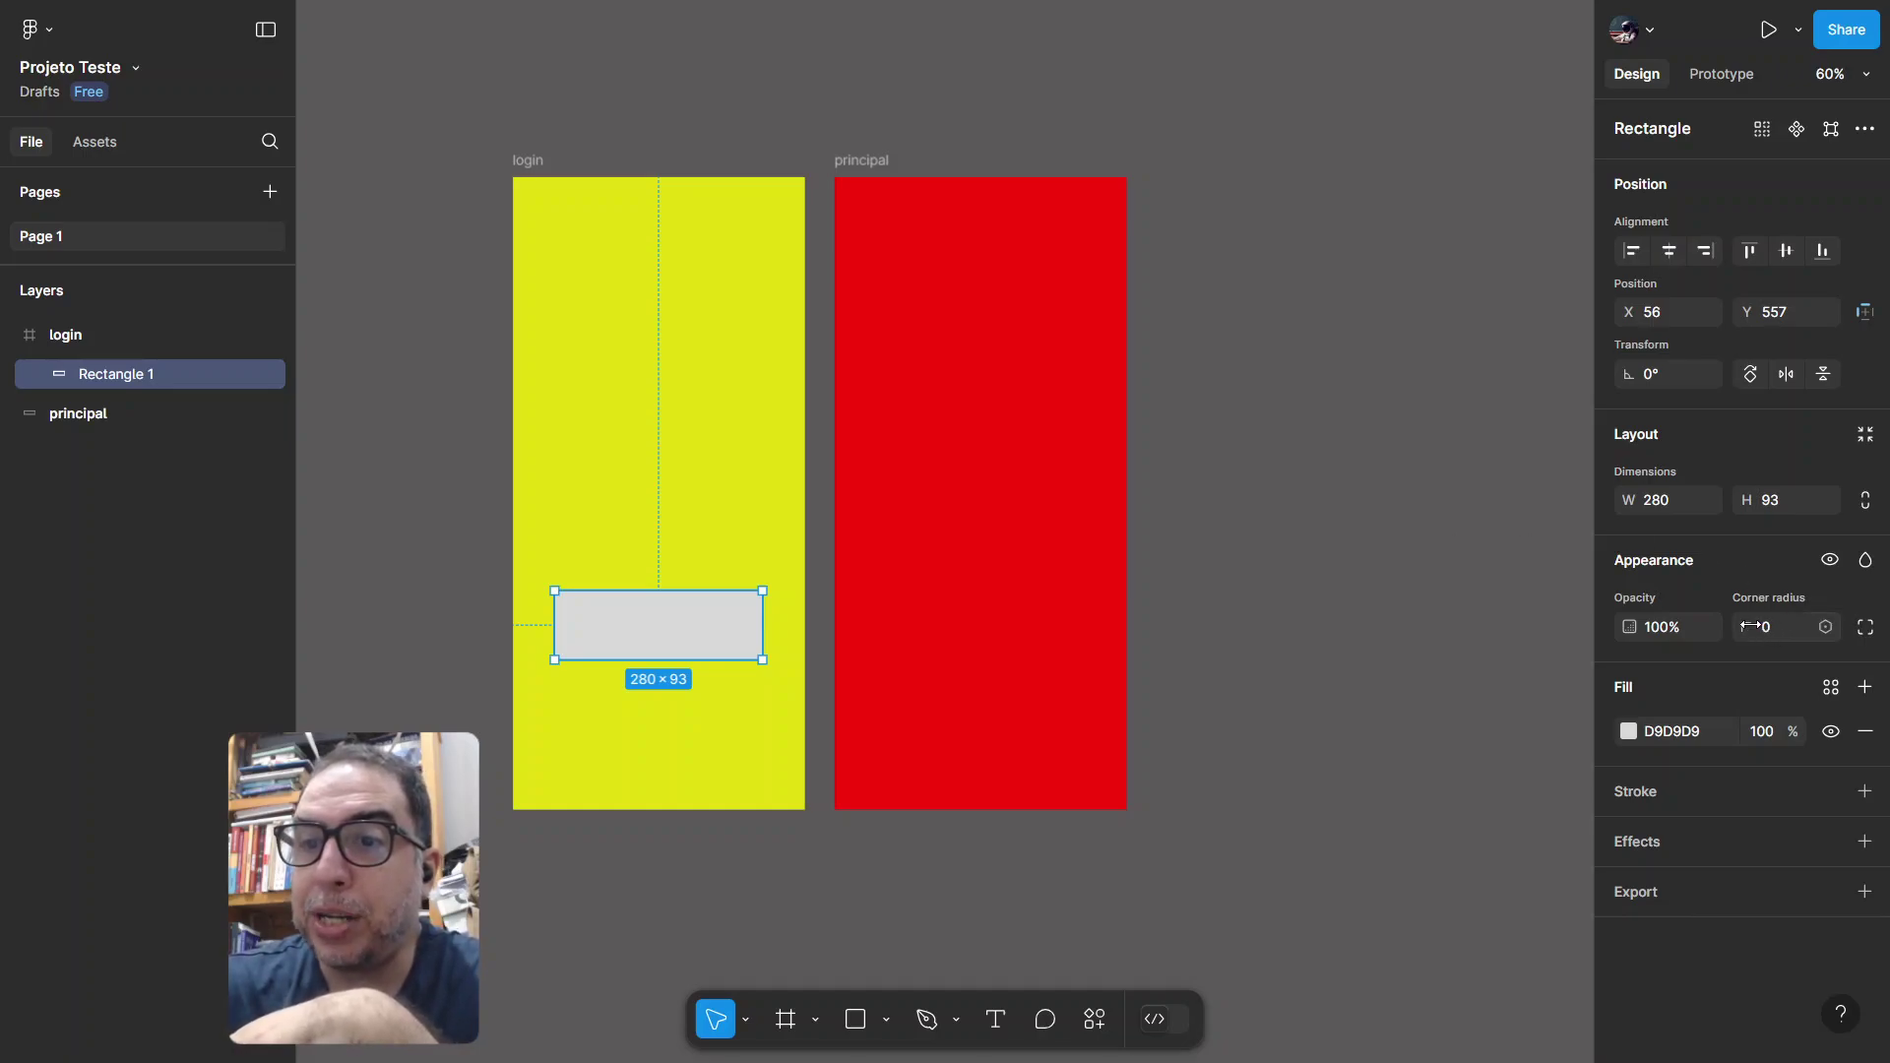
{"action": "left_click_drag", "start_coordinate": [1750, 626], "coordinate": [16, 623]}
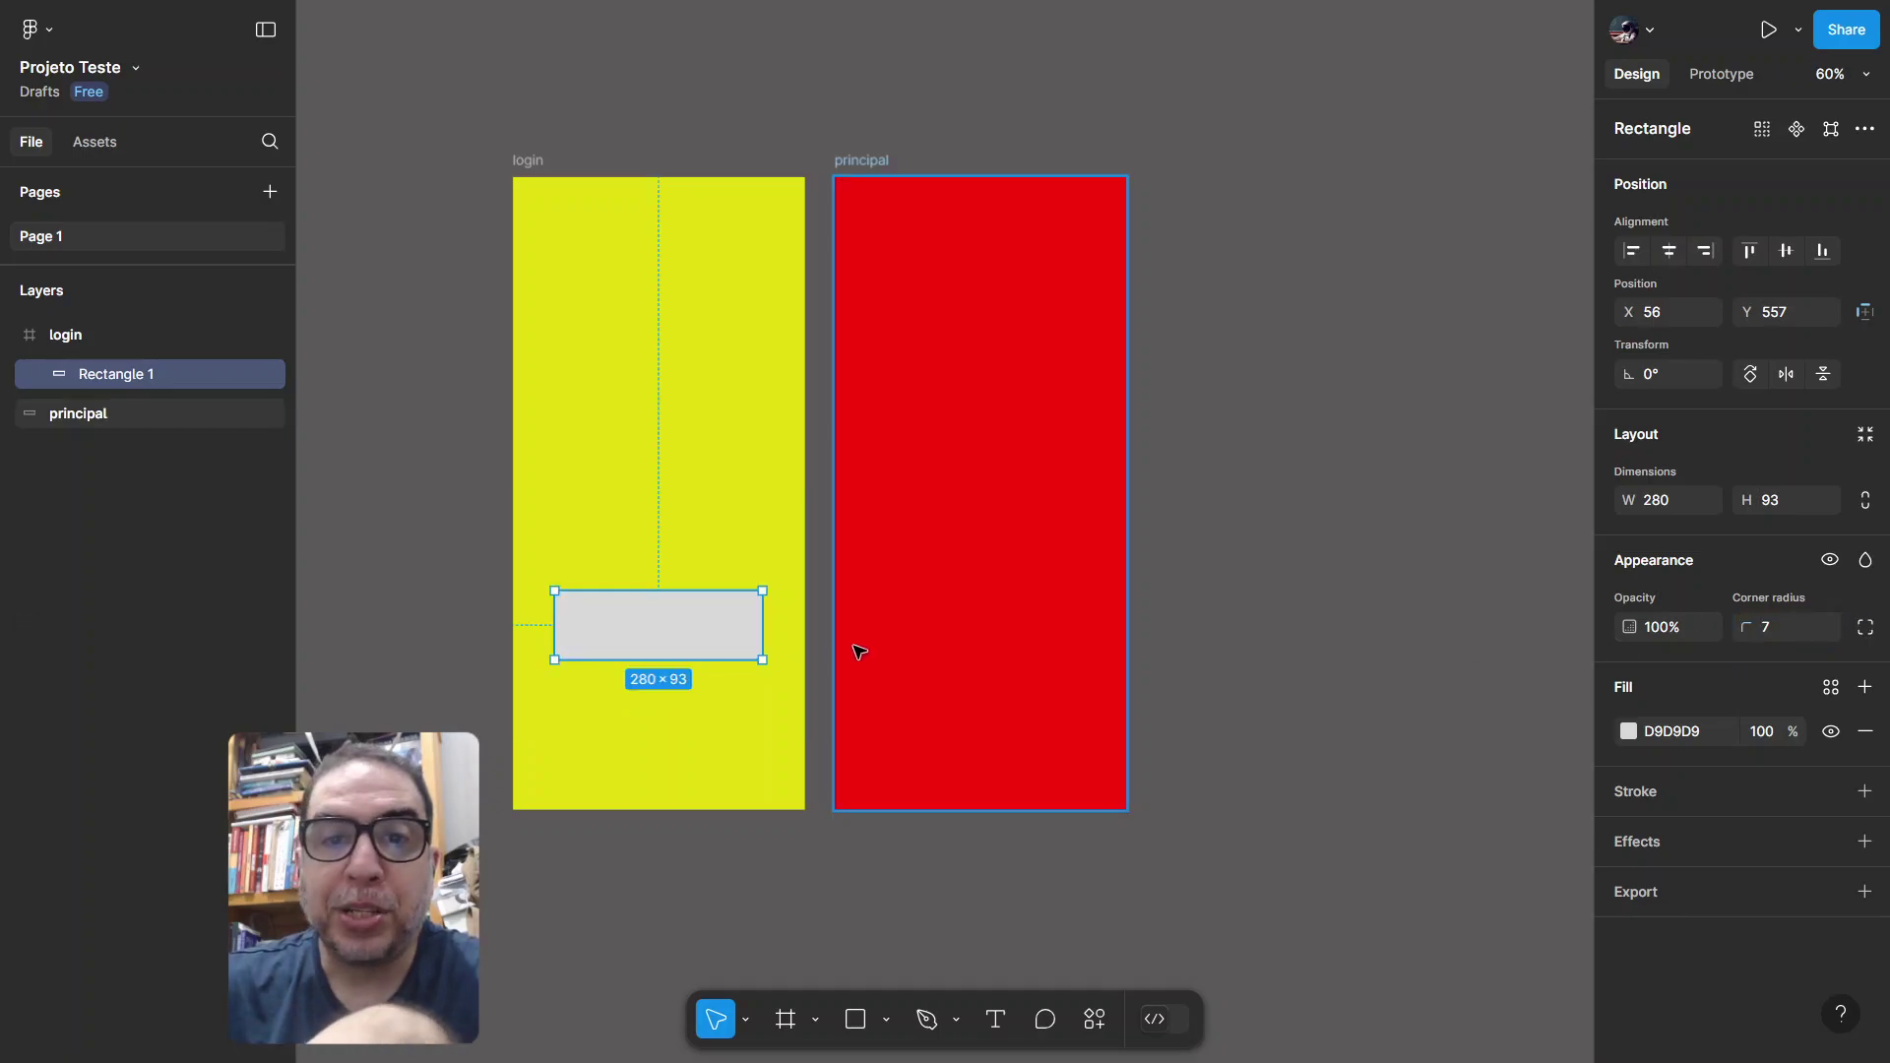
{"action": "left_click", "coordinate": [763, 536]}
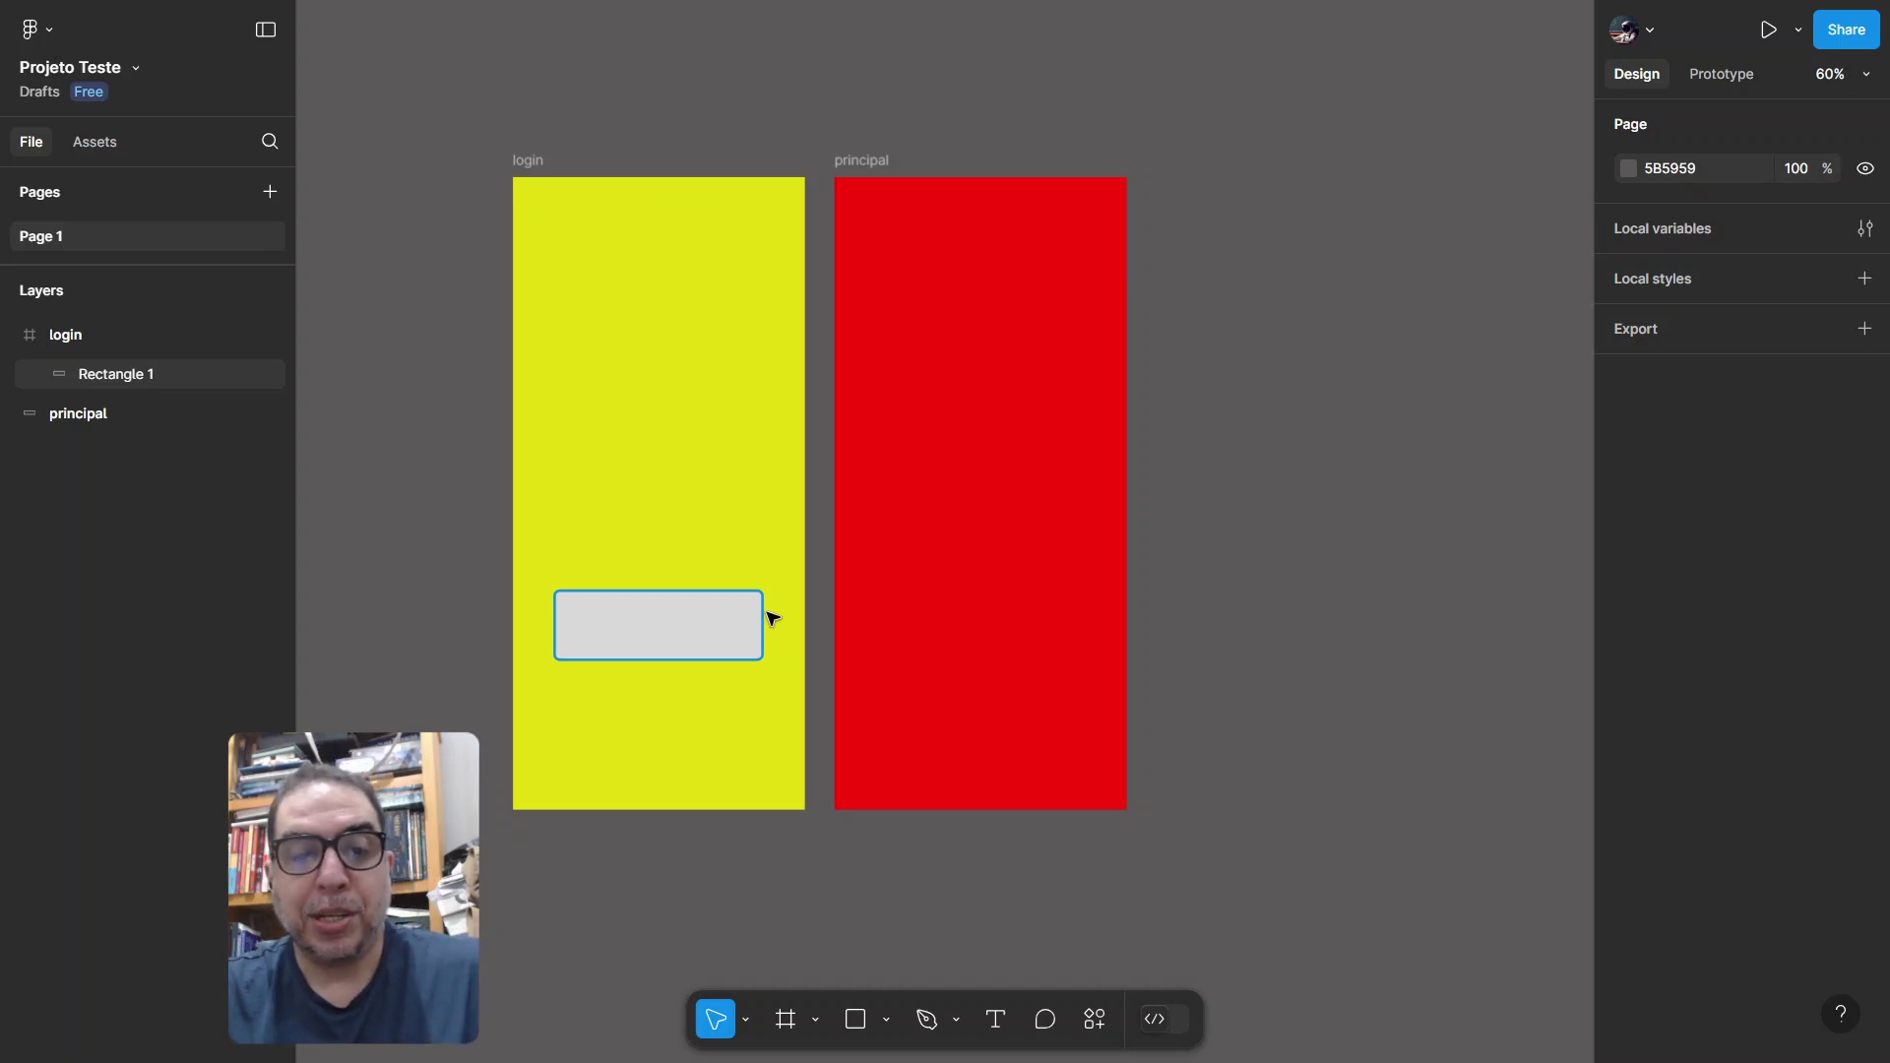
{"action": "scroll", "coordinate": [772, 618], "scroll_direction": "up", "scroll_amount": 3}
{"action": "scroll", "coordinate": [773, 617], "scroll_direction": "up", "scroll_amount": 5}
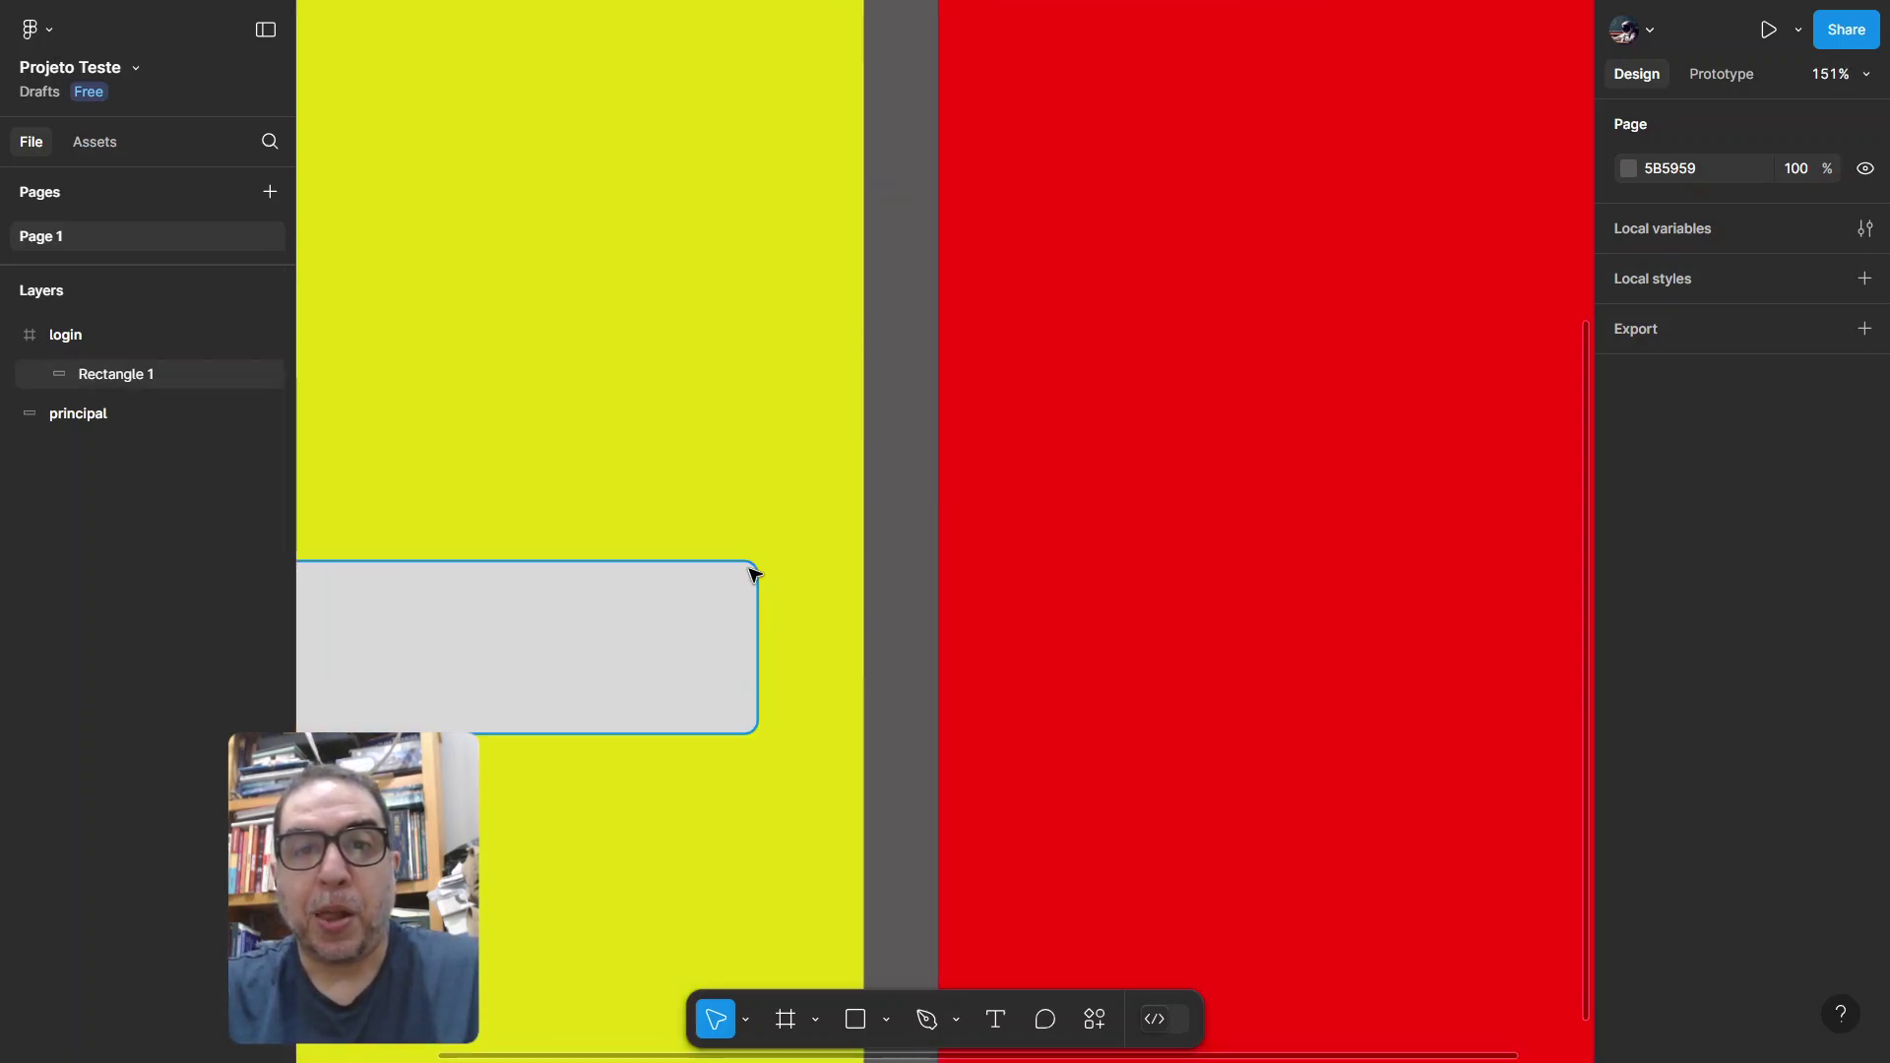
{"action": "scroll", "coordinate": [781, 603], "scroll_direction": "down", "scroll_amount": 5}
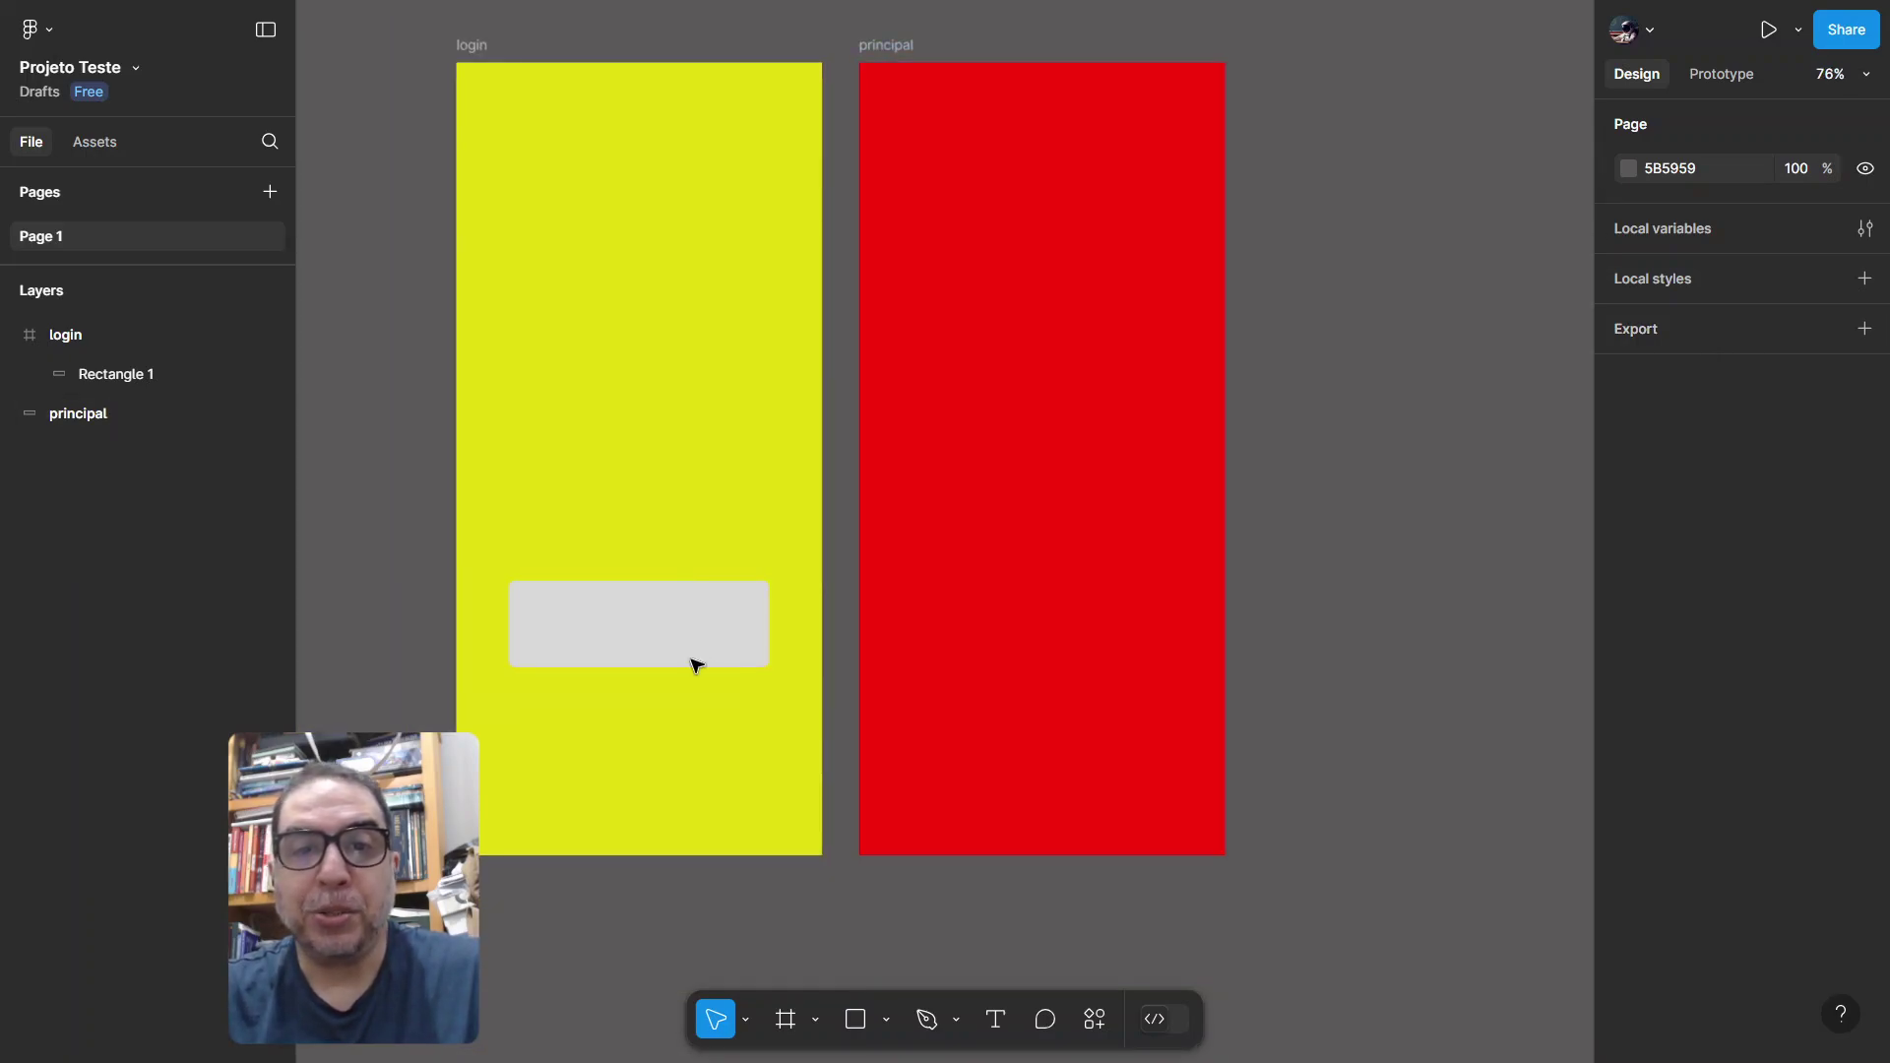
Step: Add a prototype connection from the login rectangle to the principal frame, using On tap, Navigate to and Instant animation
{"action": "left_click", "coordinate": [734, 647]}
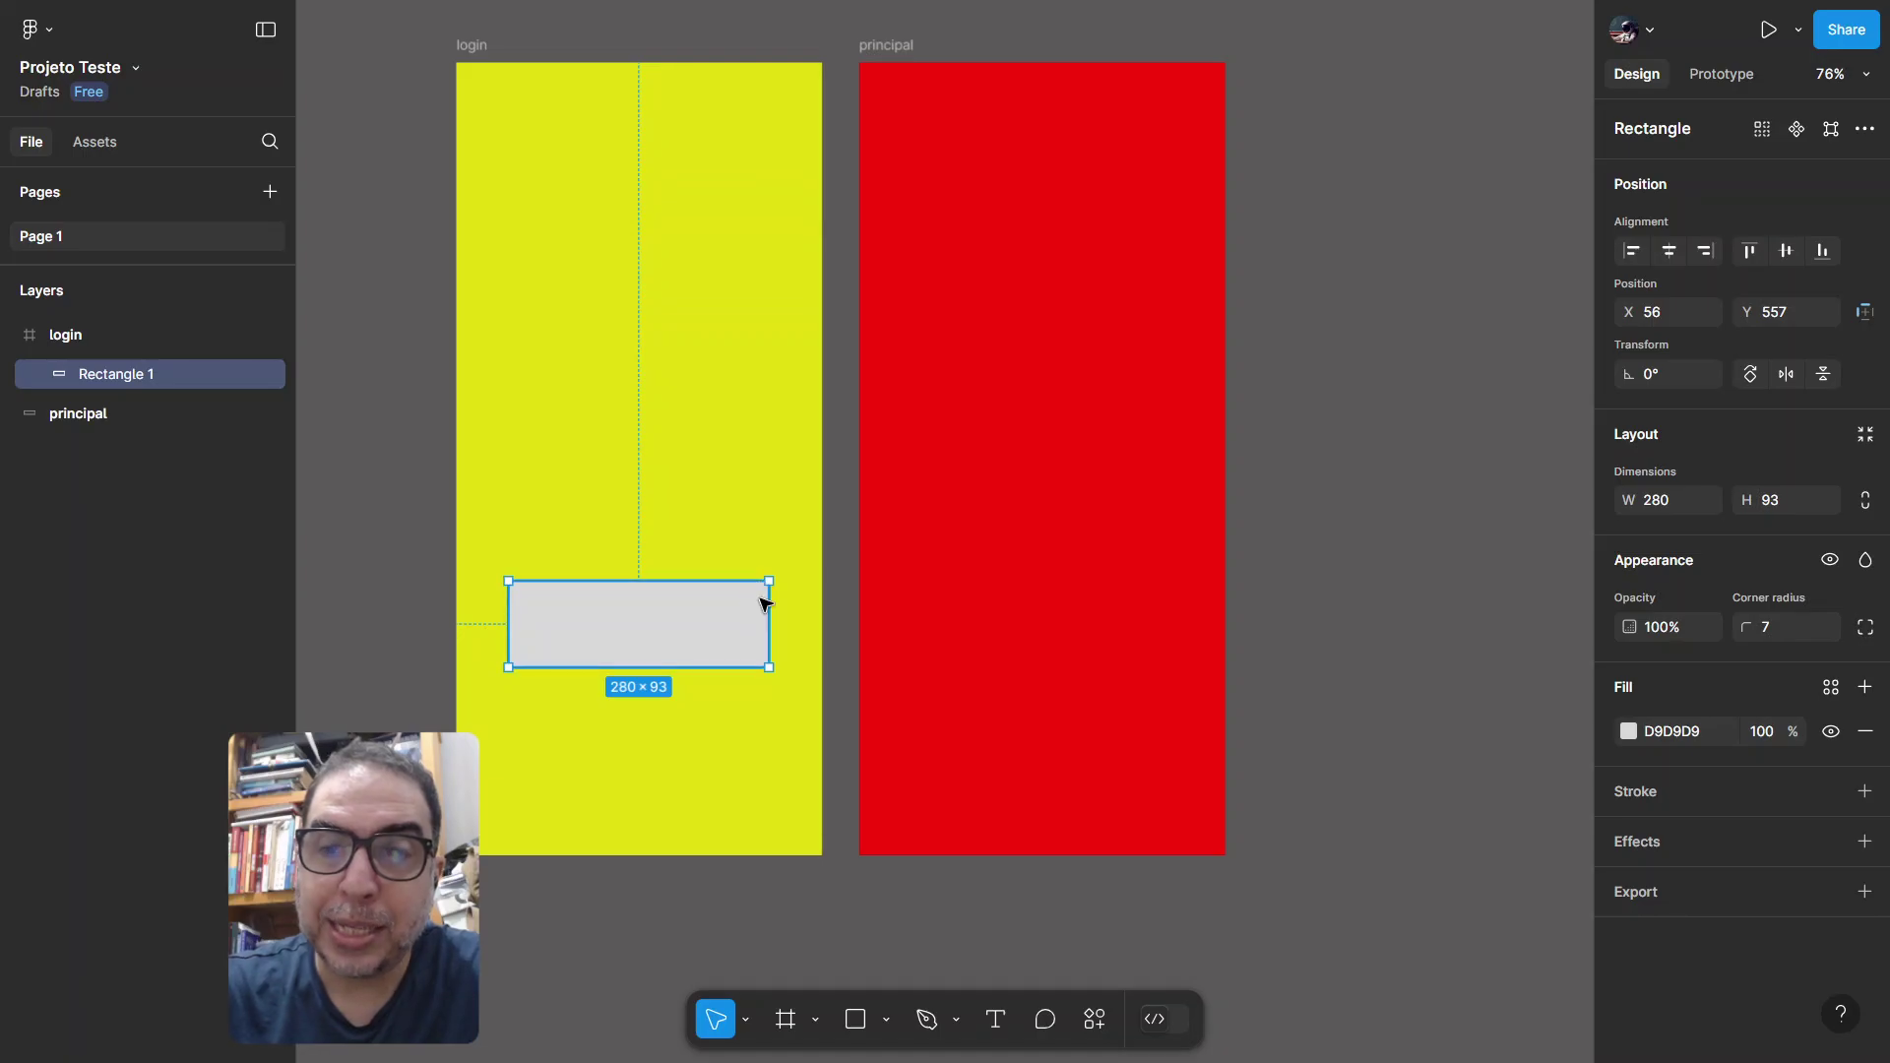
{"action": "left_click", "coordinate": [1723, 75]}
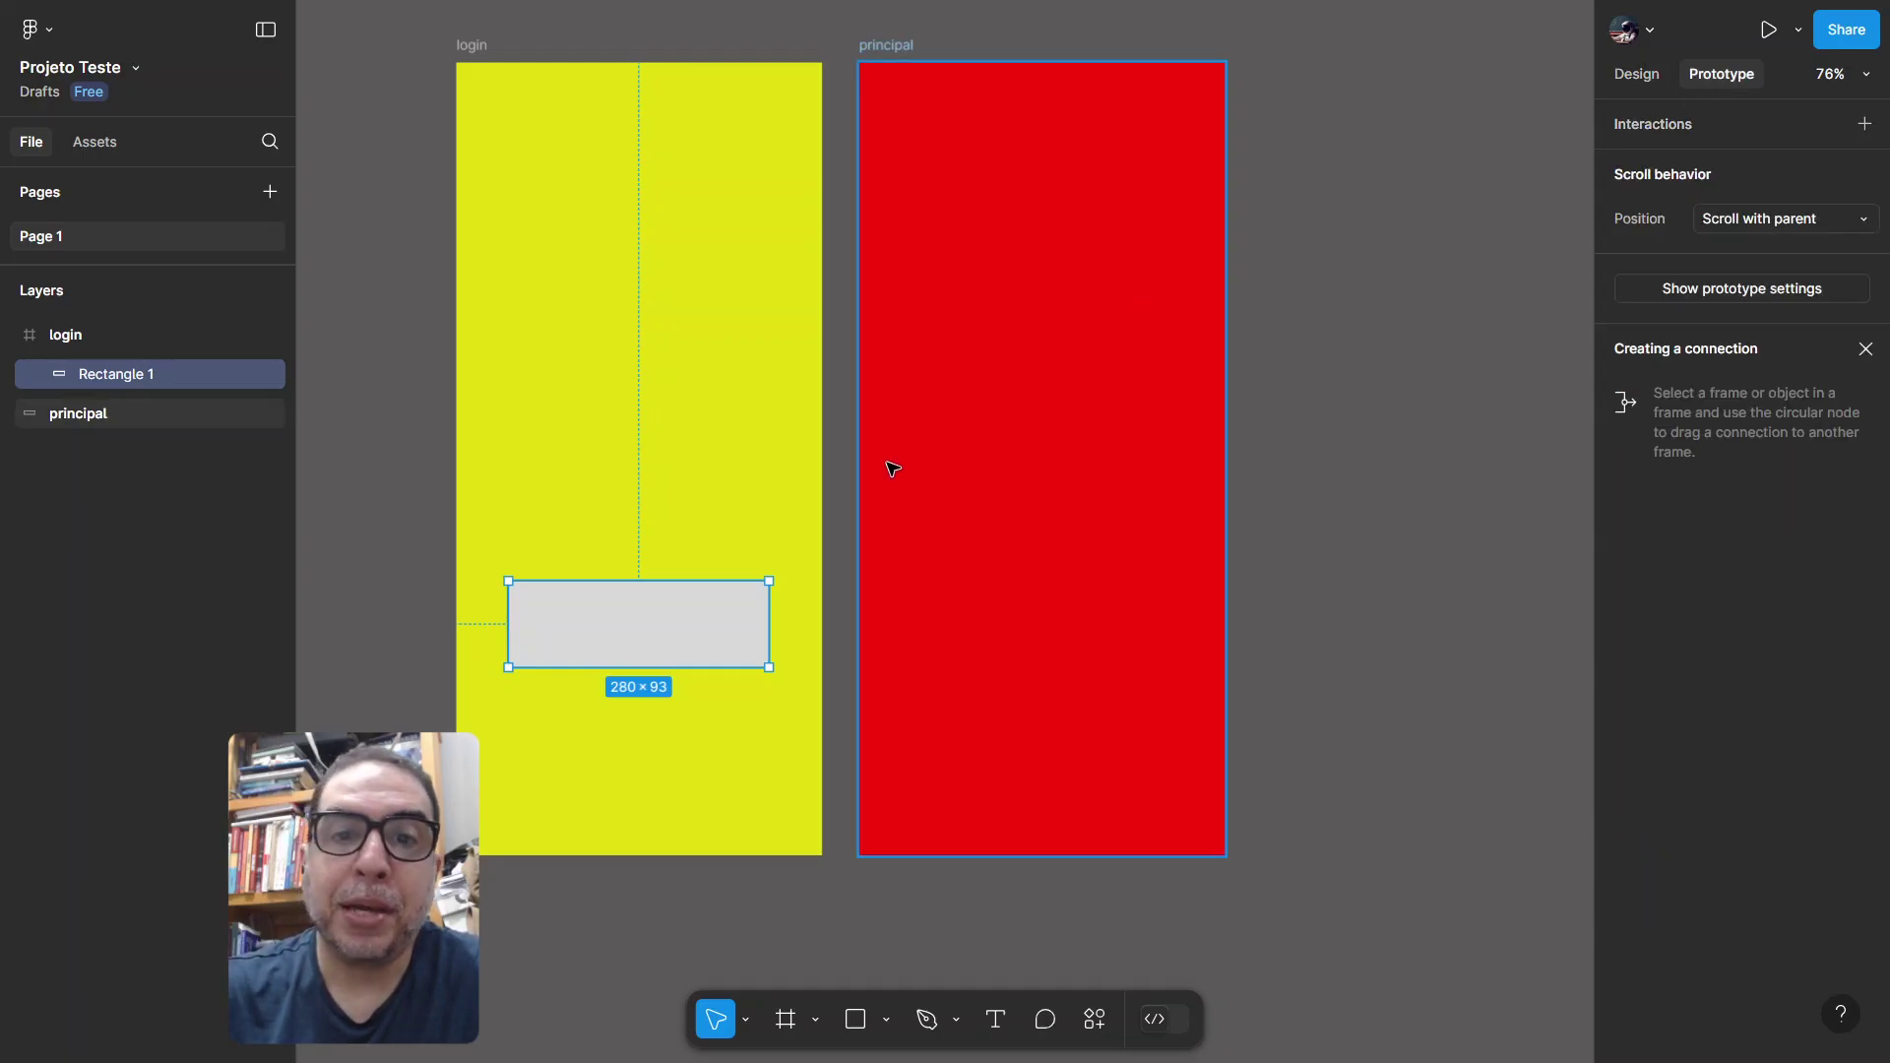
{"action": "mouse_move", "coordinate": [668, 653]}
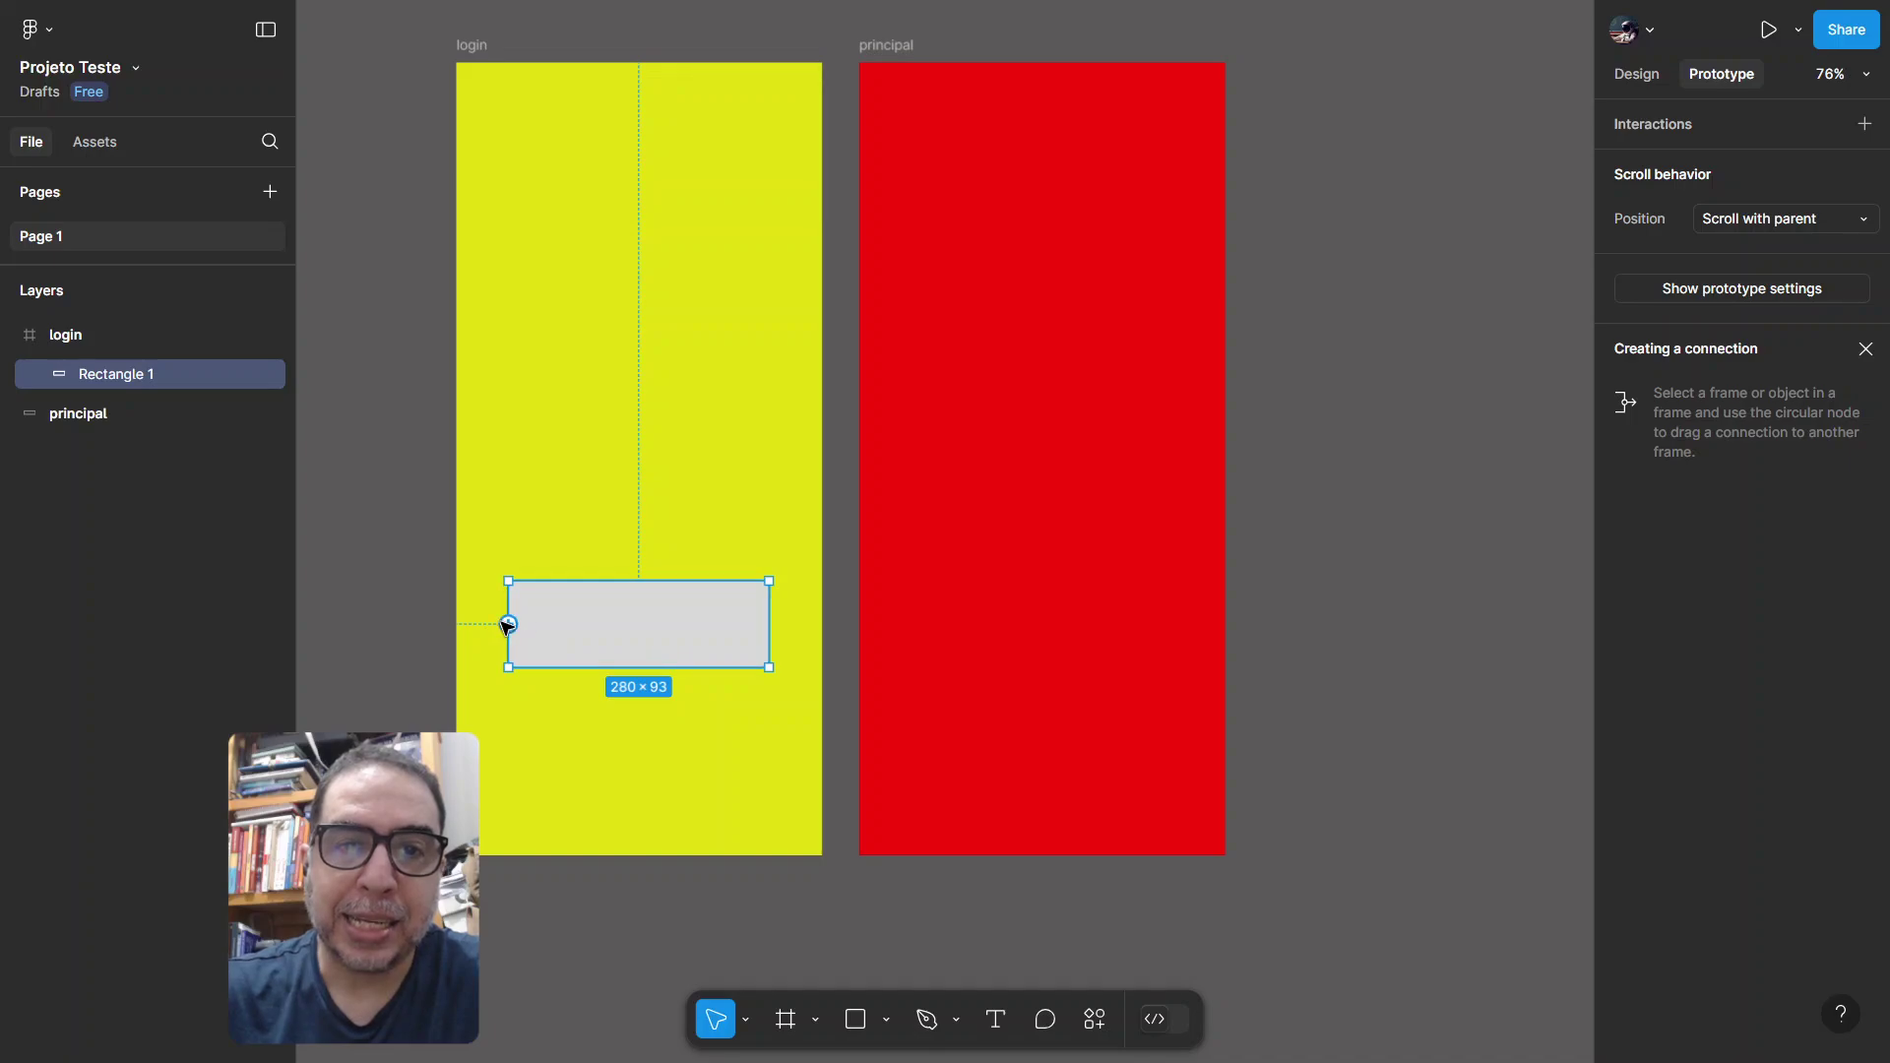
{"action": "mouse_move", "coordinate": [772, 625]}
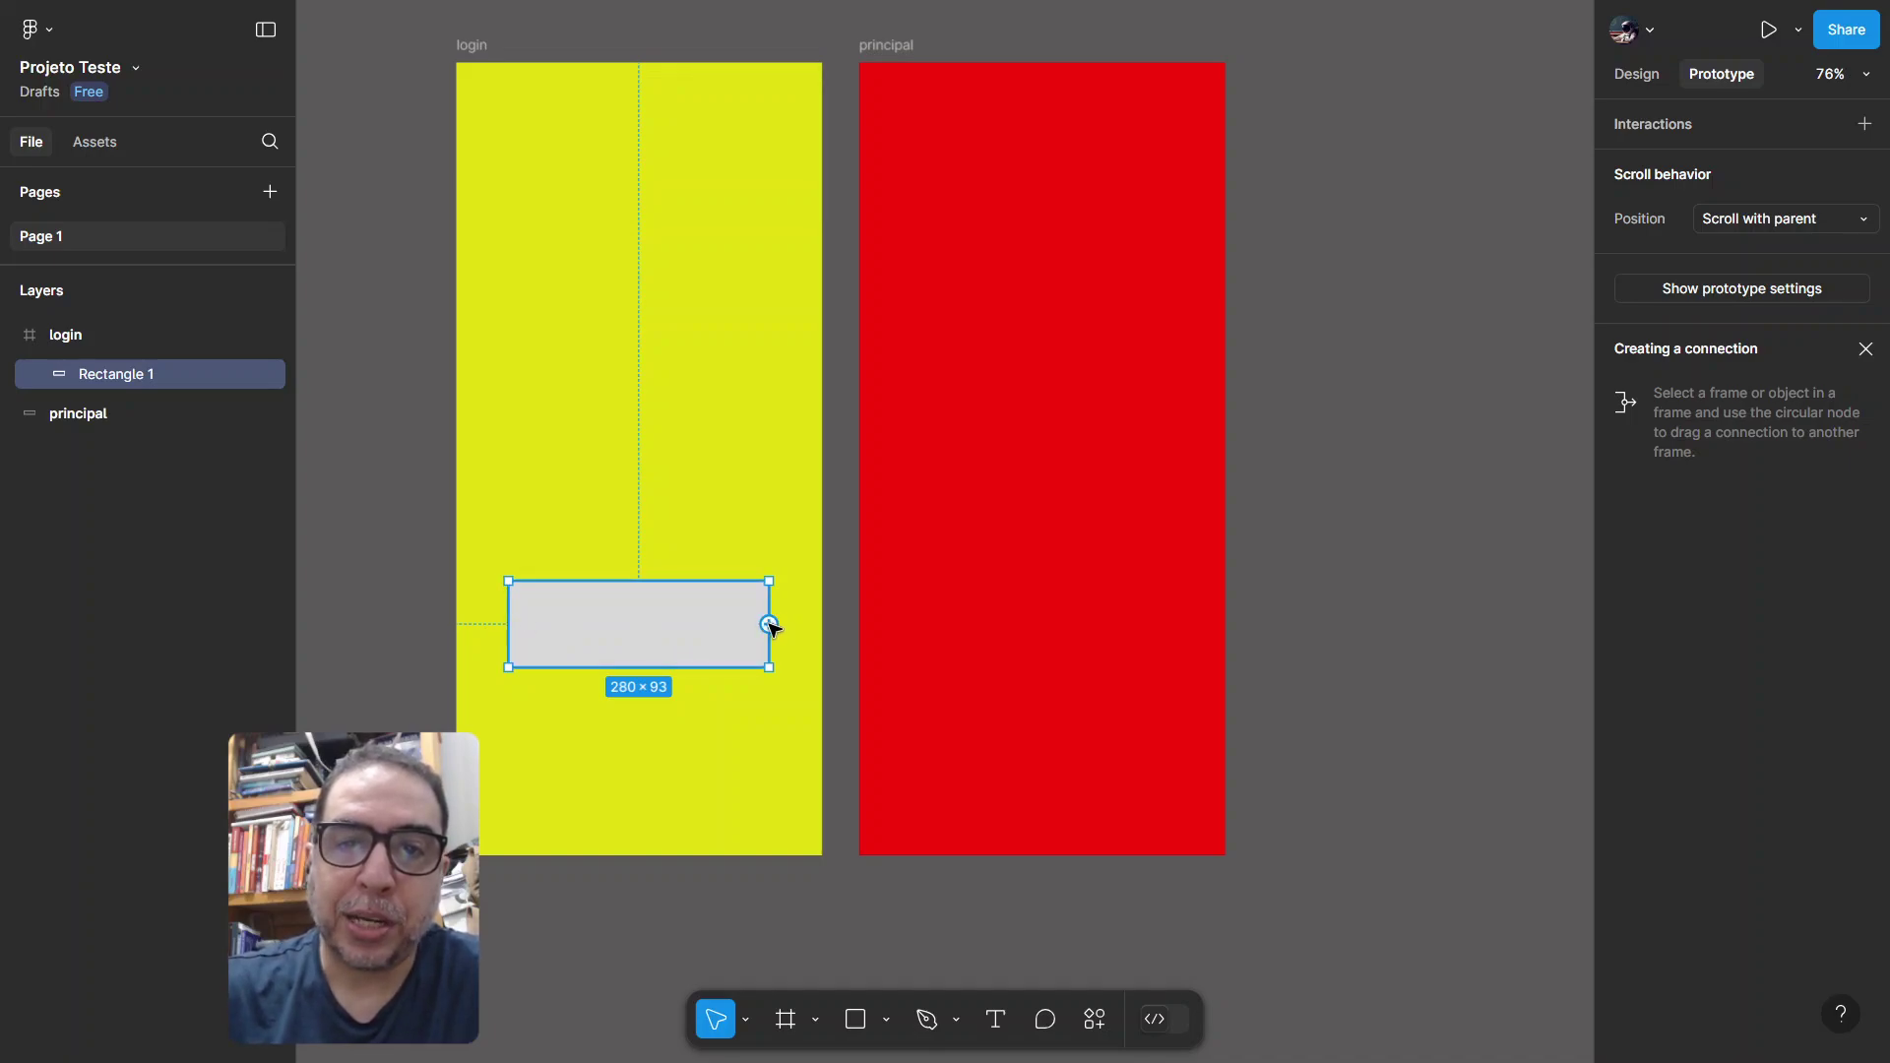
{"action": "left_click_drag", "start_coordinate": [771, 626], "coordinate": [909, 596]}
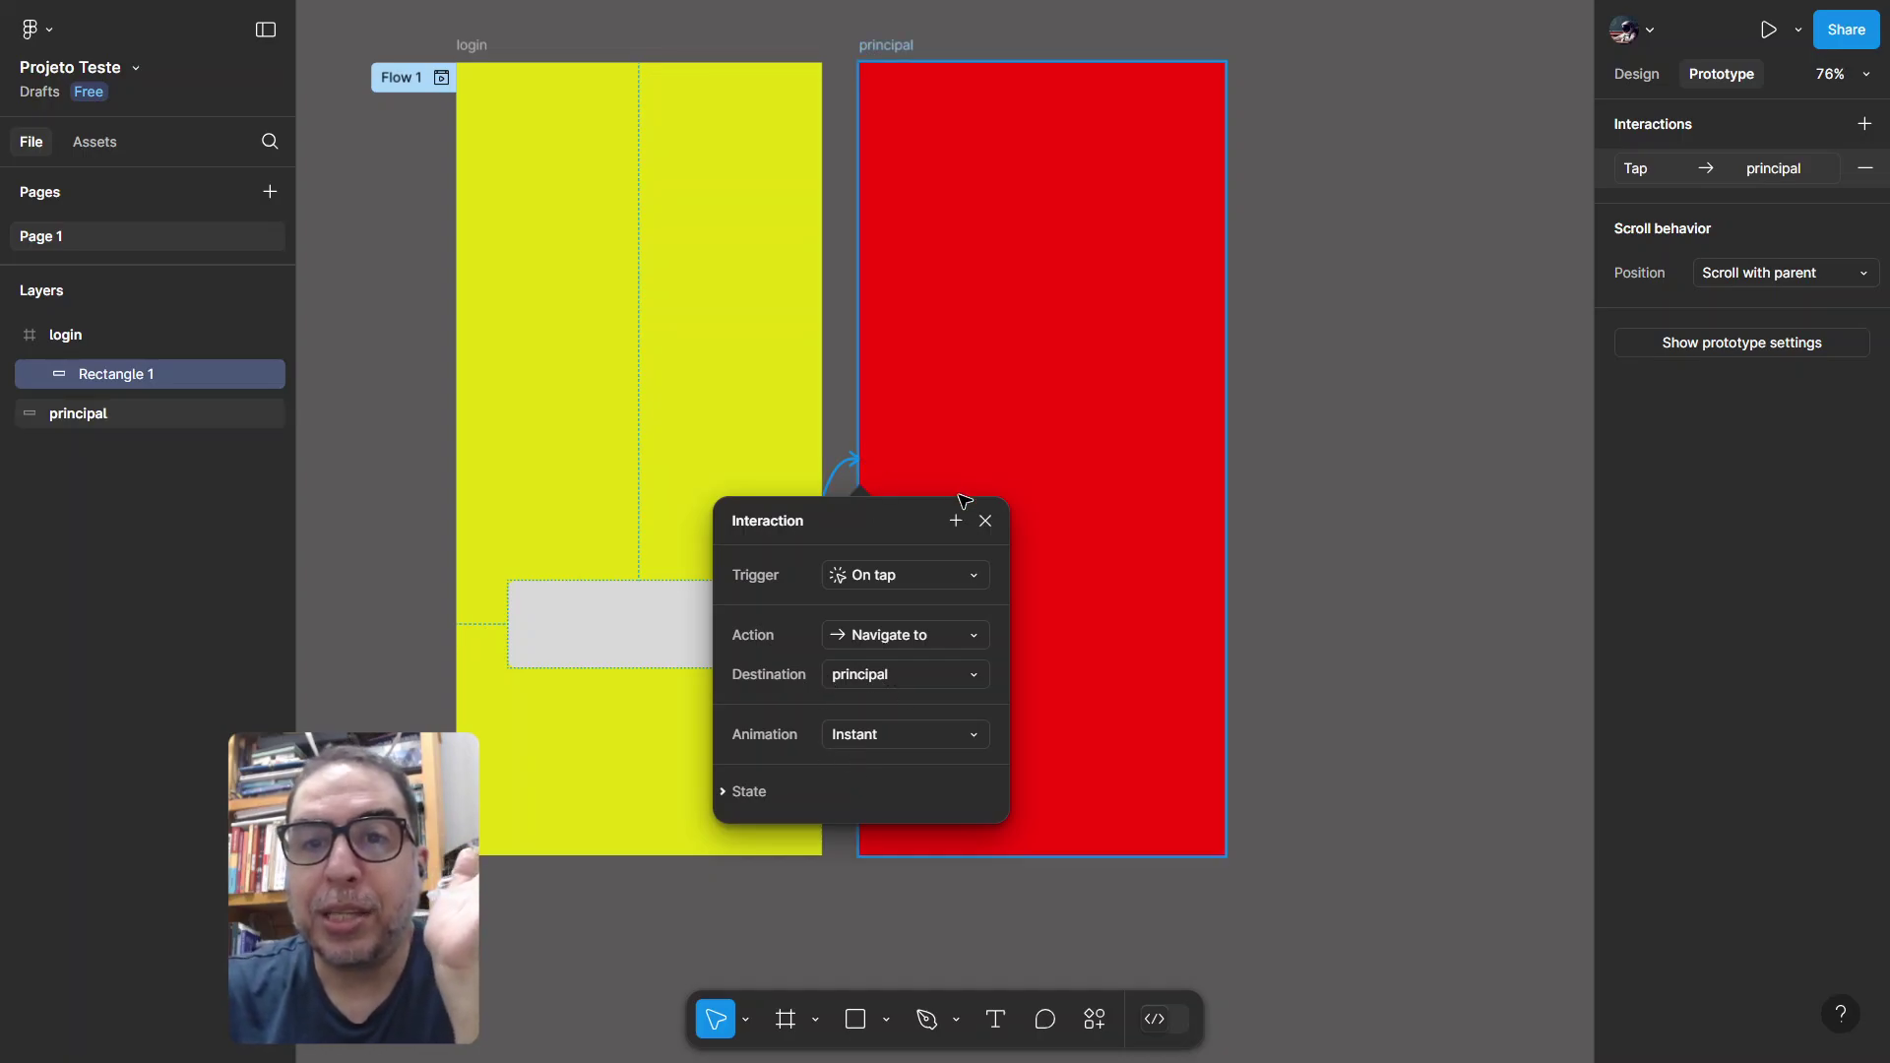
{"action": "left_click", "coordinate": [986, 521]}
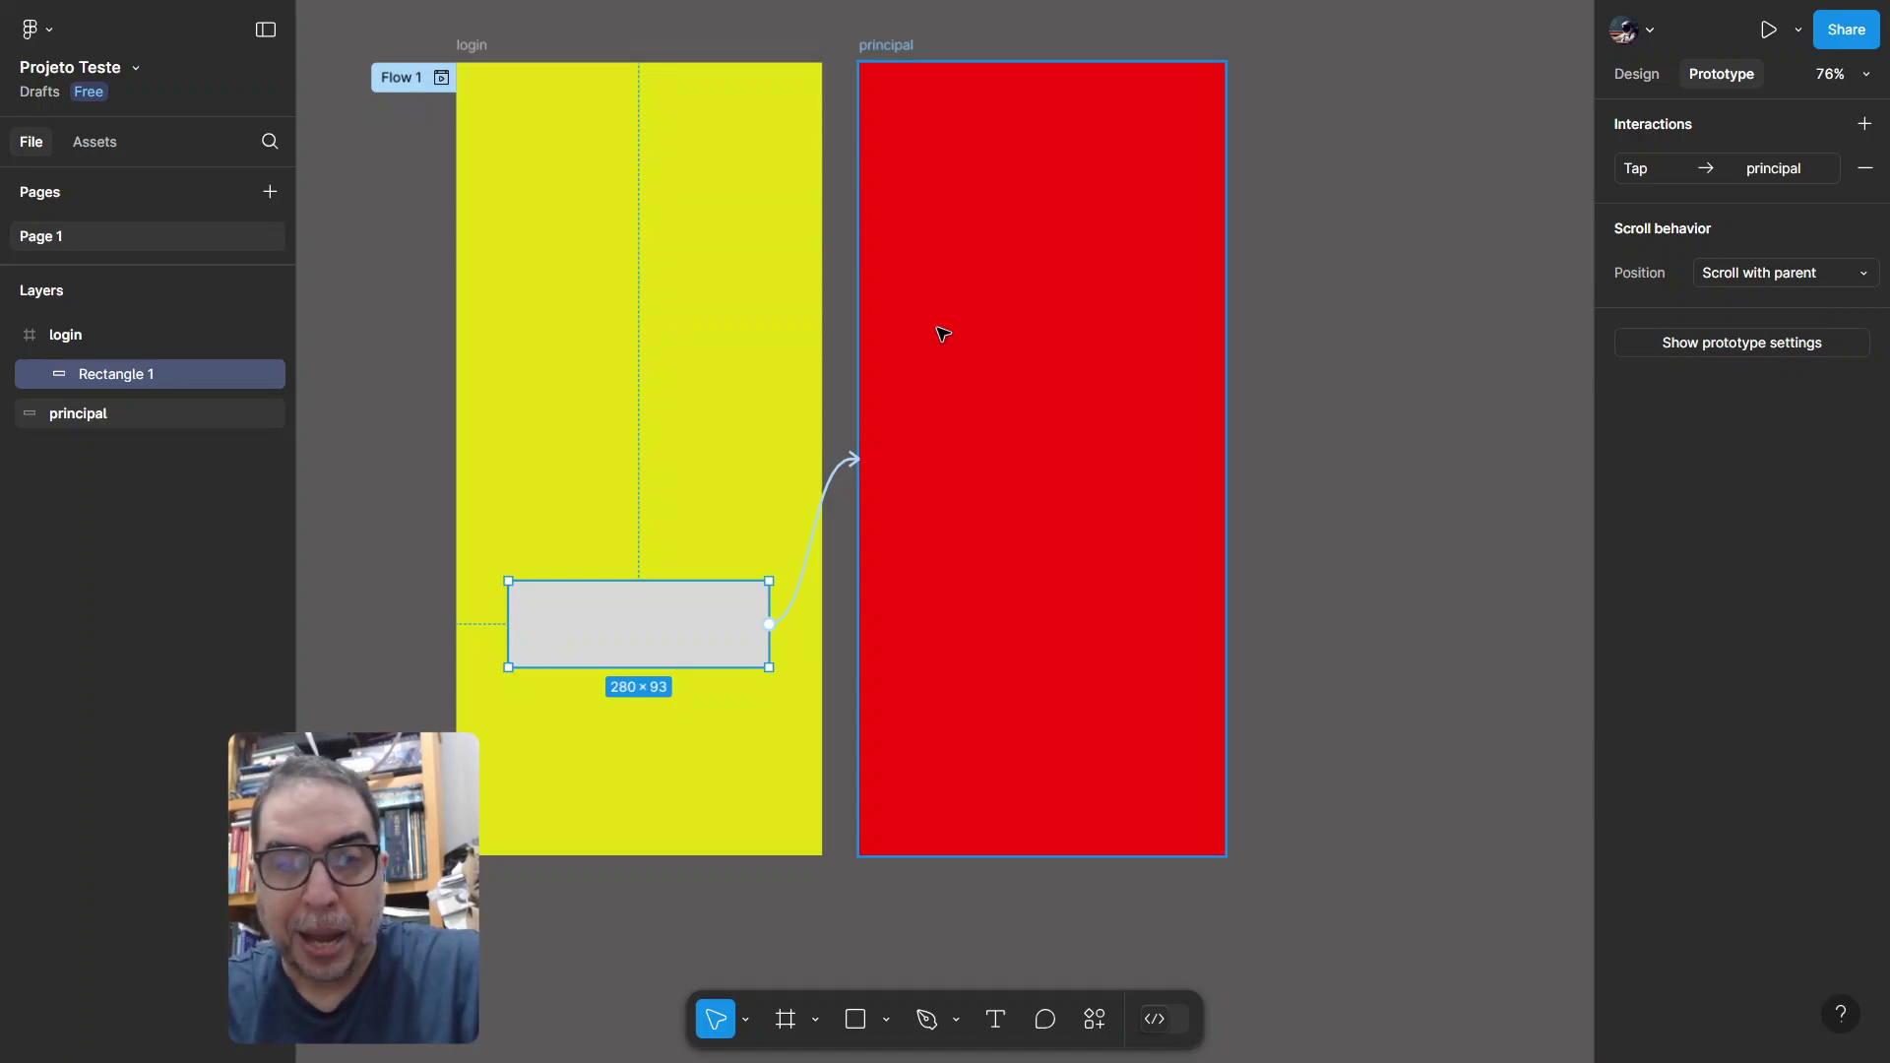
Step: Preview the prototype beside the frames and test the login rectangle's link to the principal screen
{"action": "key", "text": "shift+space"}
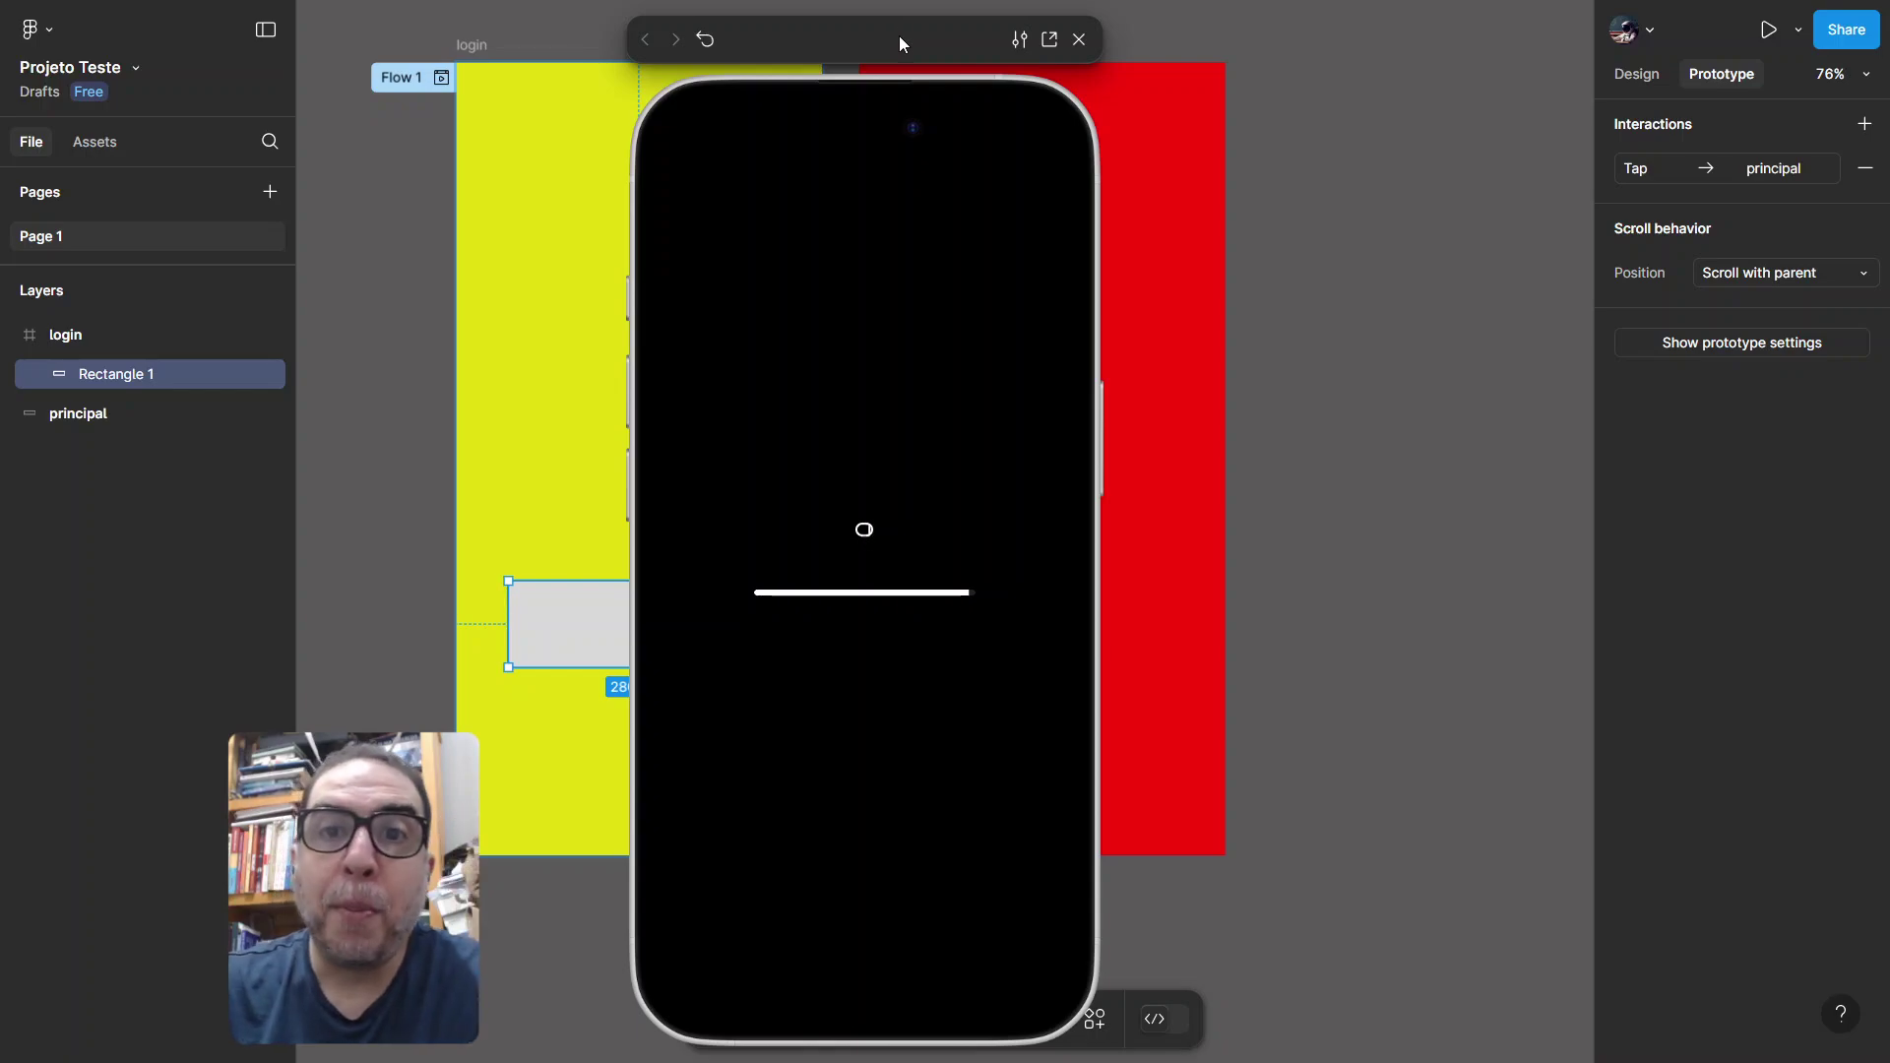
{"action": "left_click_drag", "start_coordinate": [899, 35], "coordinate": [373, 37]}
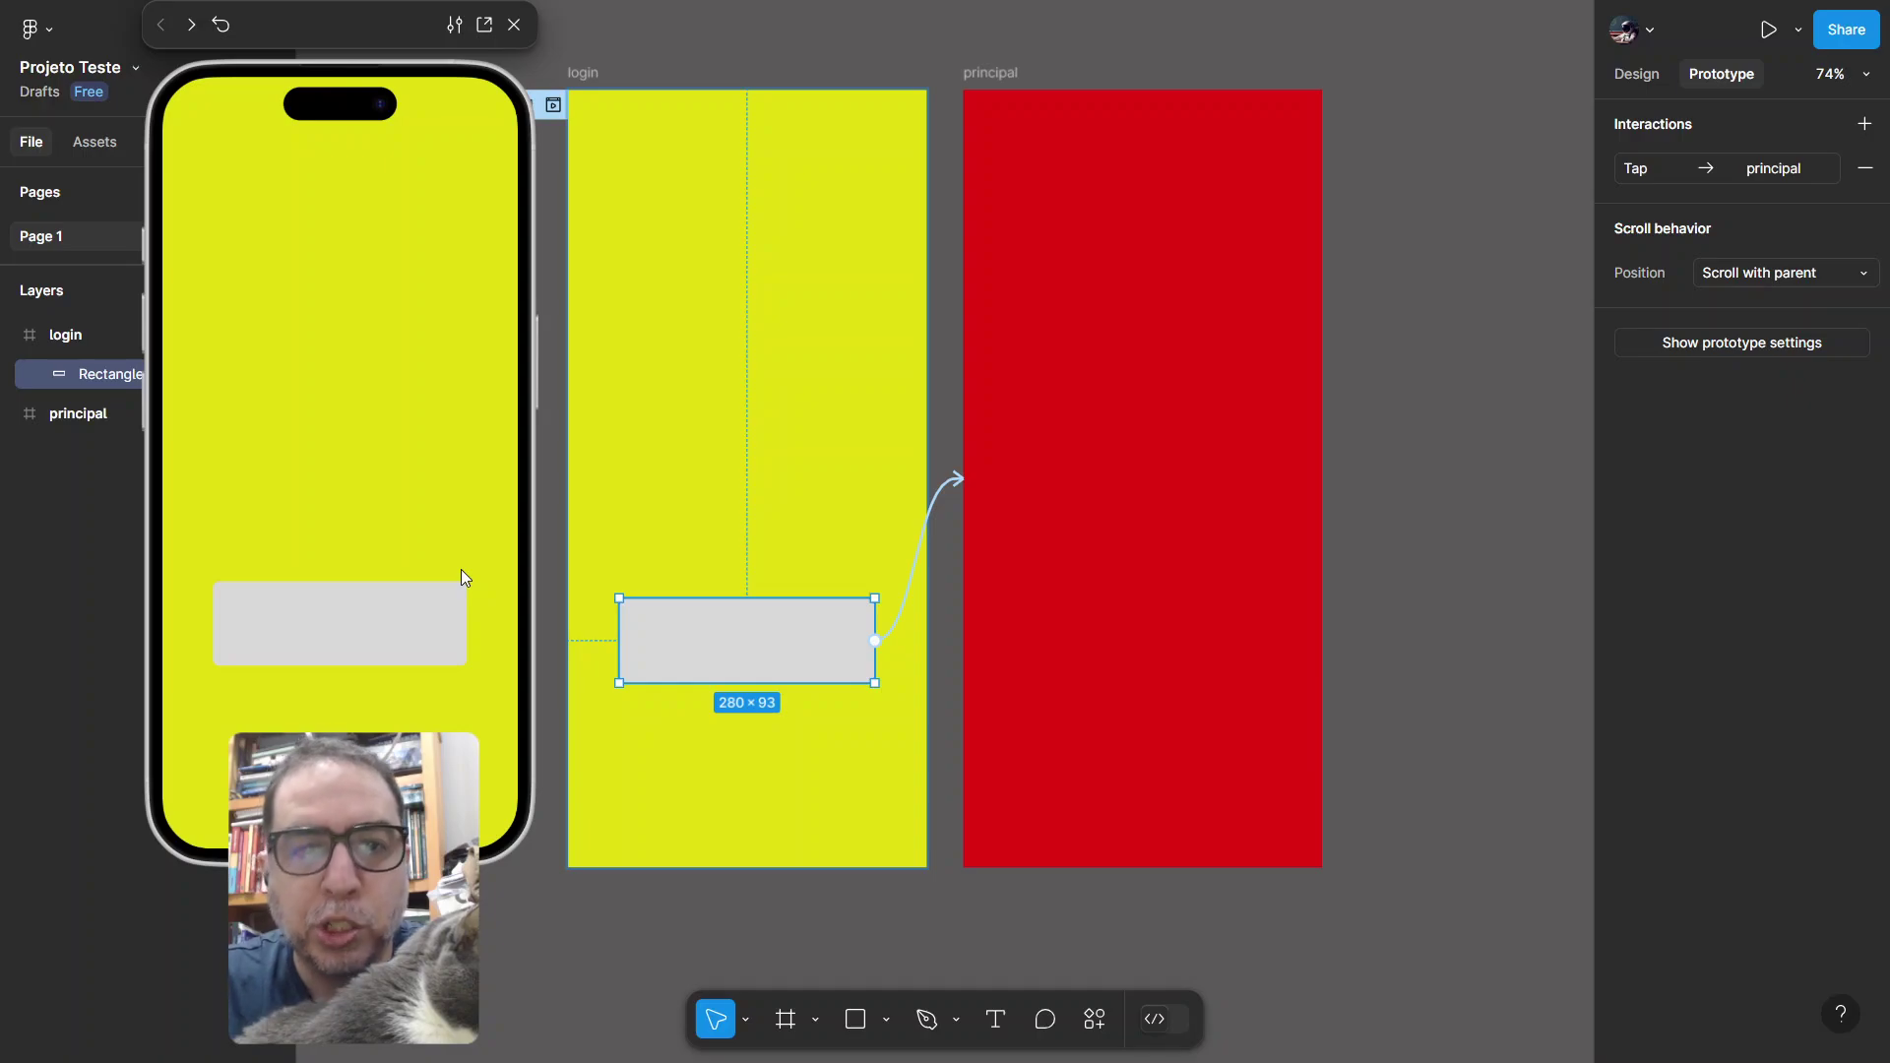
{"action": "mouse_move", "coordinate": [368, 24]}
{"action": "left_mouse_down"}
{"action": "mouse_move", "coordinate": [390, 22]}
{"action": "mouse_move", "coordinate": [342, 25]}
{"action": "left_mouse_up"}
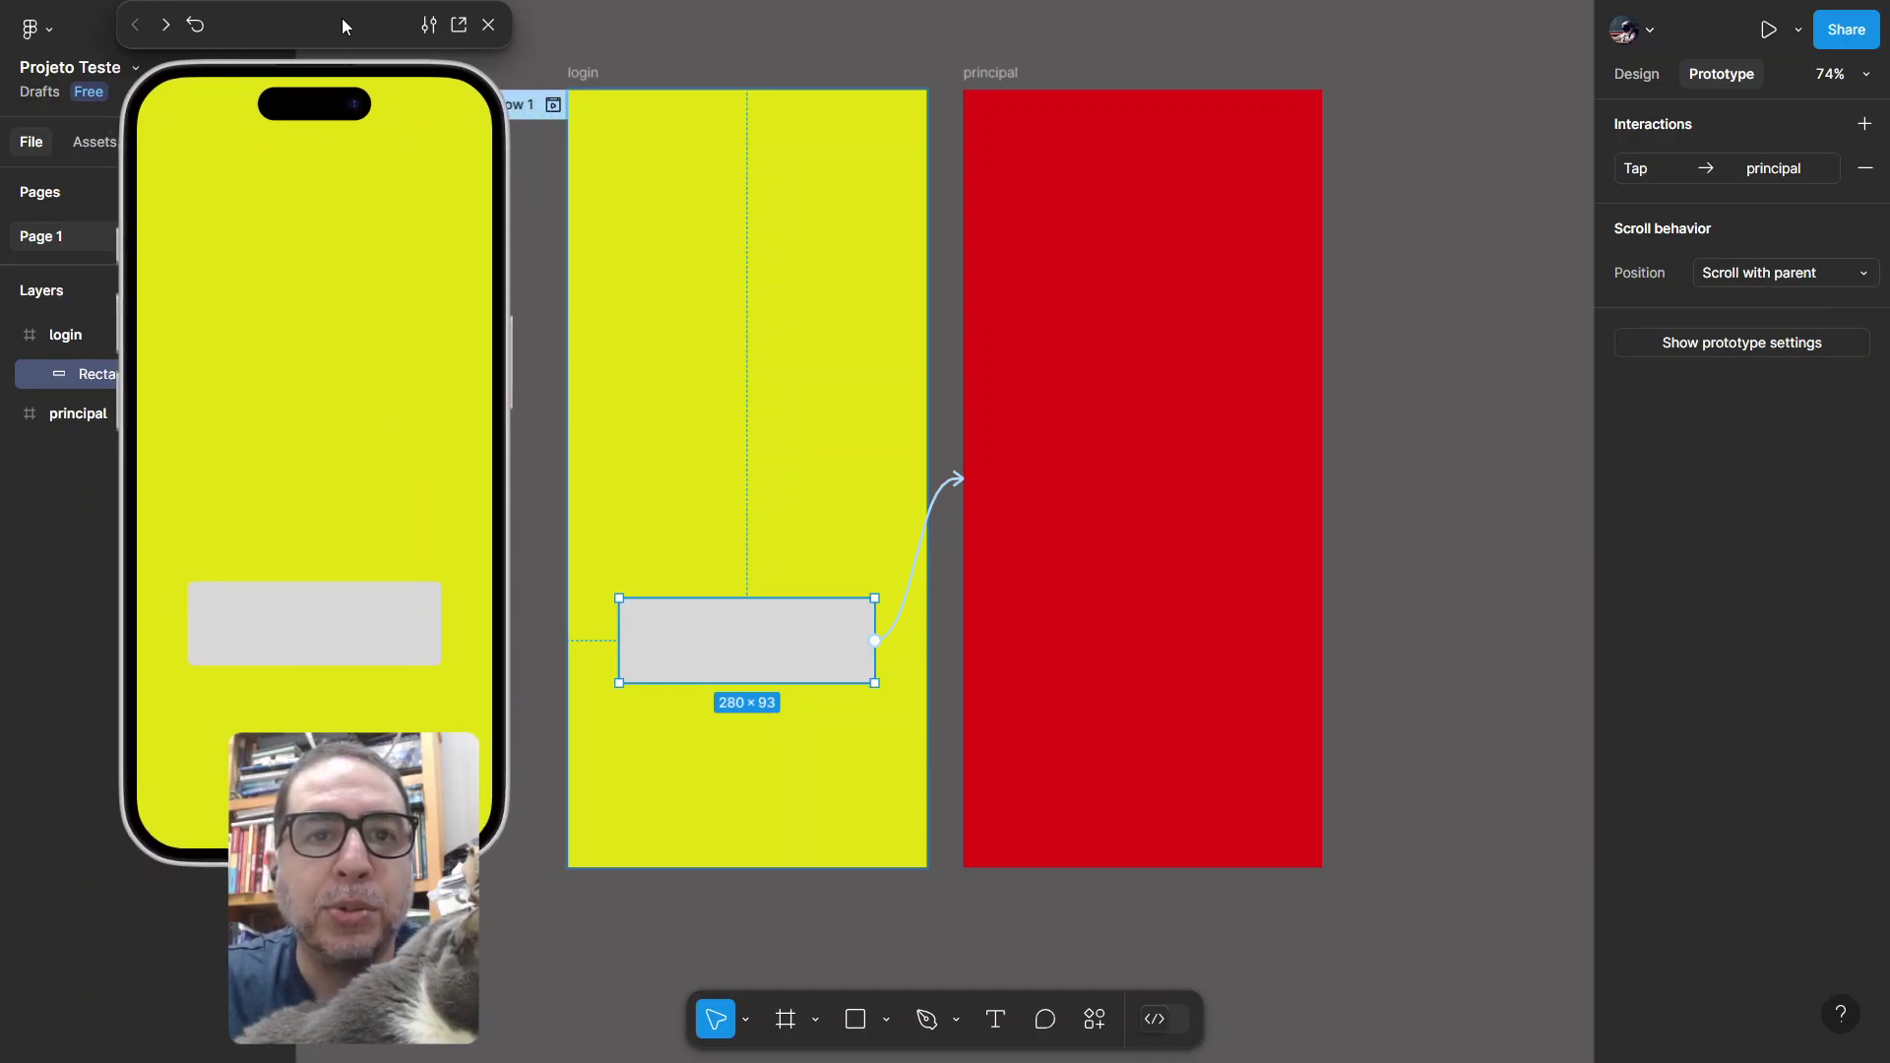
{"action": "left_click", "coordinate": [286, 637]}
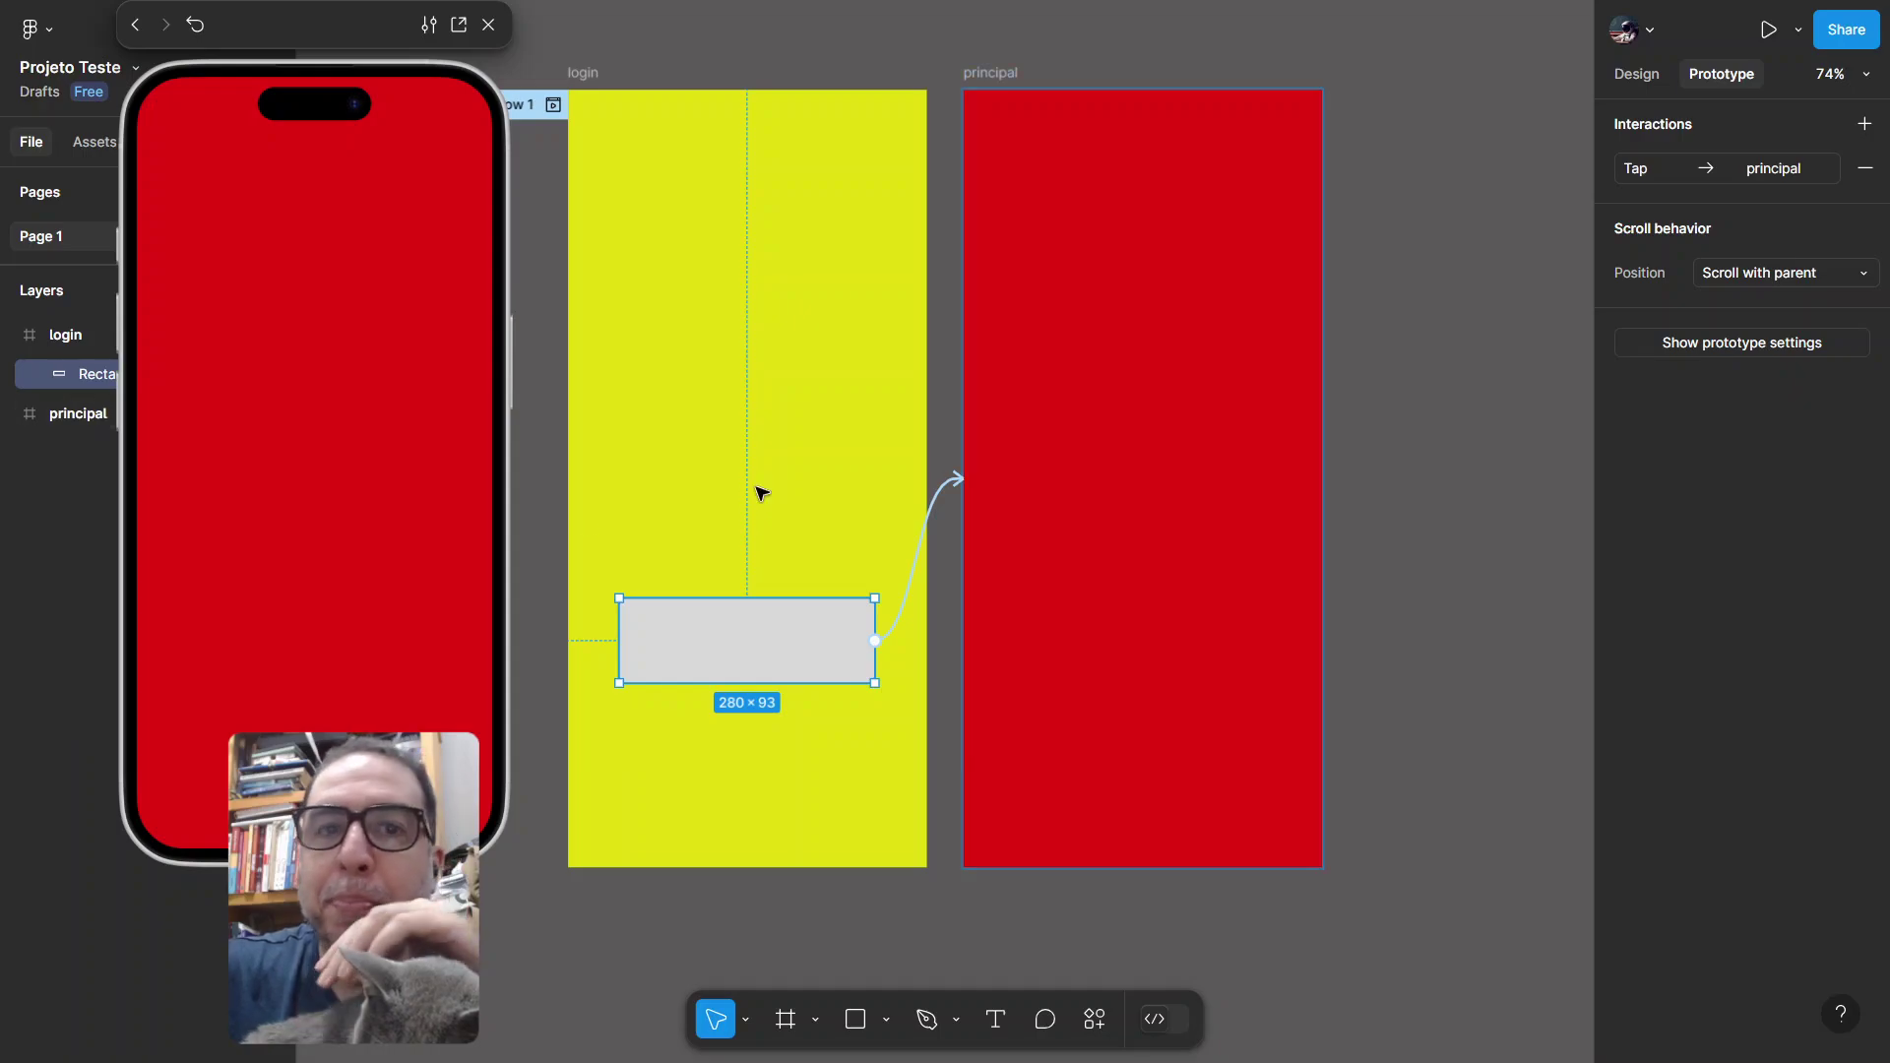
{"action": "left_click_drag", "start_coordinate": [323, 34], "coordinate": [352, 51]}
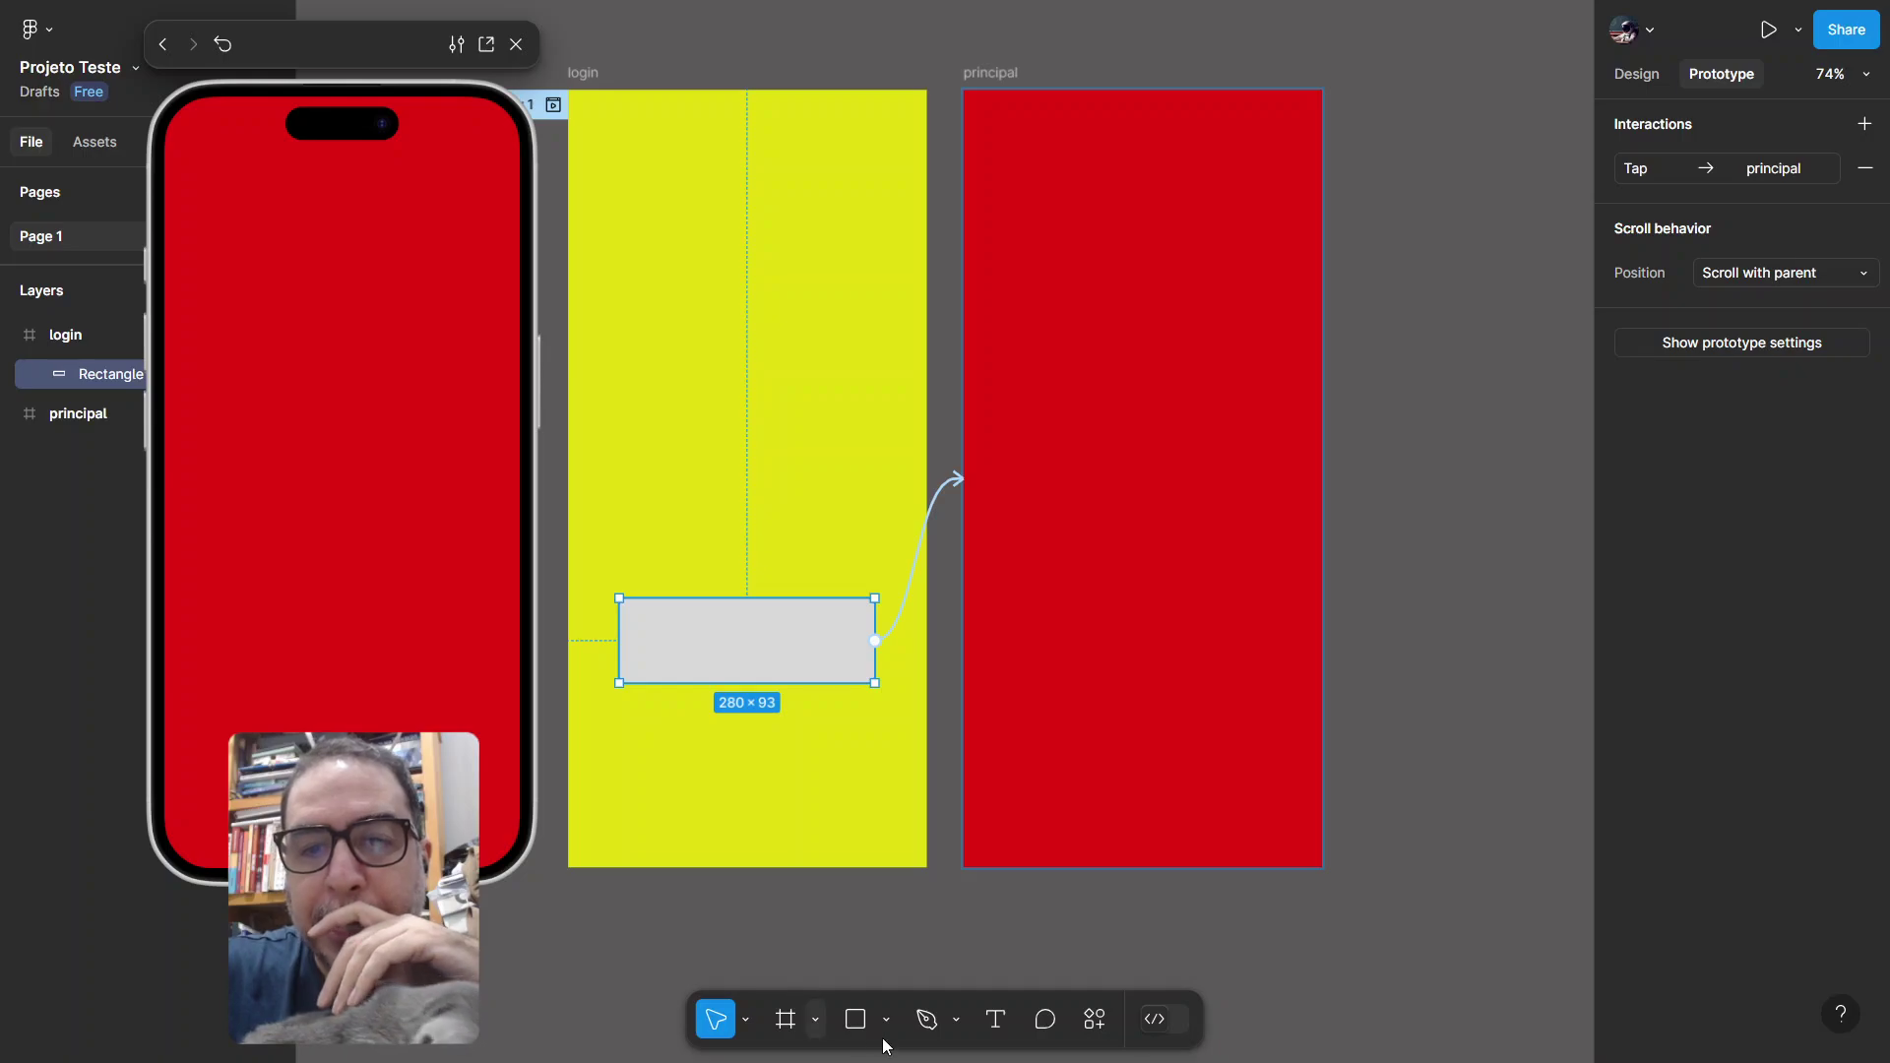
Step: Draw a rectangle about 257 × 95 in the lower part of the principal frame and connect it to login with On tap, Navigate to, Instant
{"action": "left_click", "coordinate": [855, 1020]}
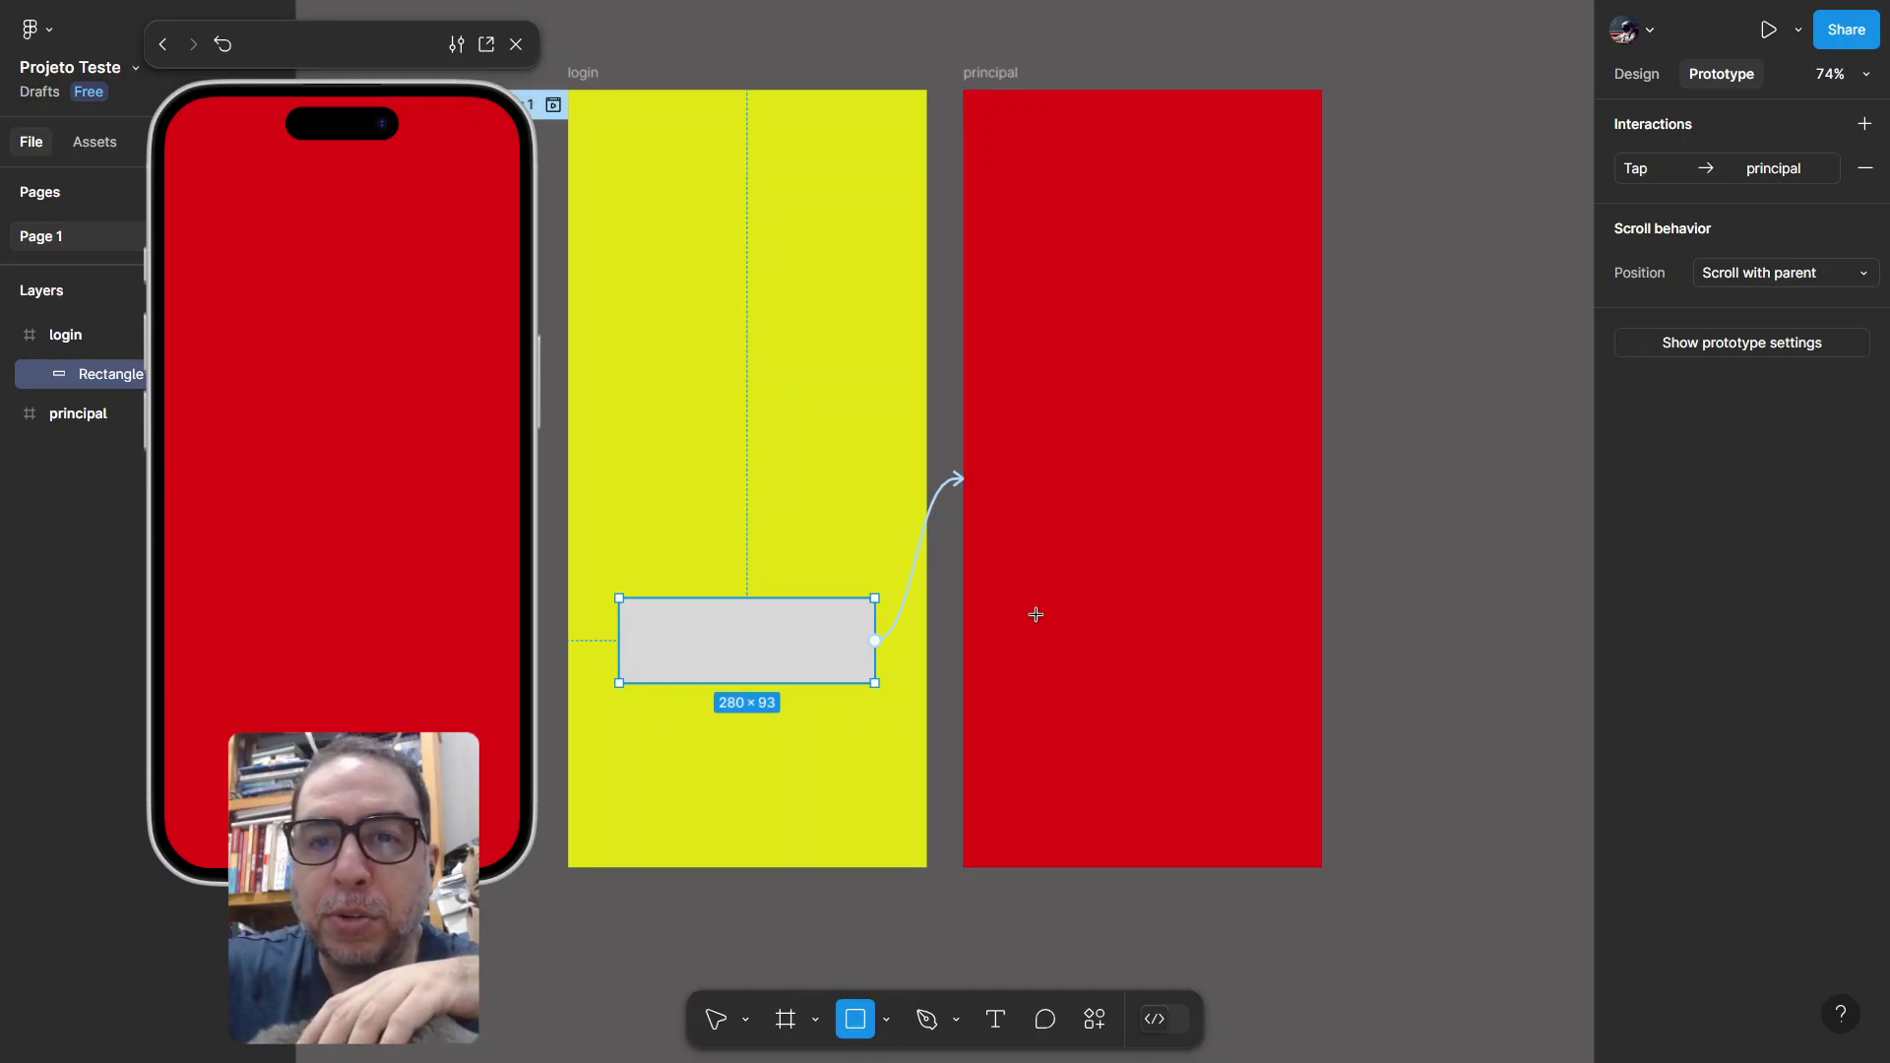
{"action": "left_click_drag", "start_coordinate": [1024, 614], "coordinate": [1257, 700]}
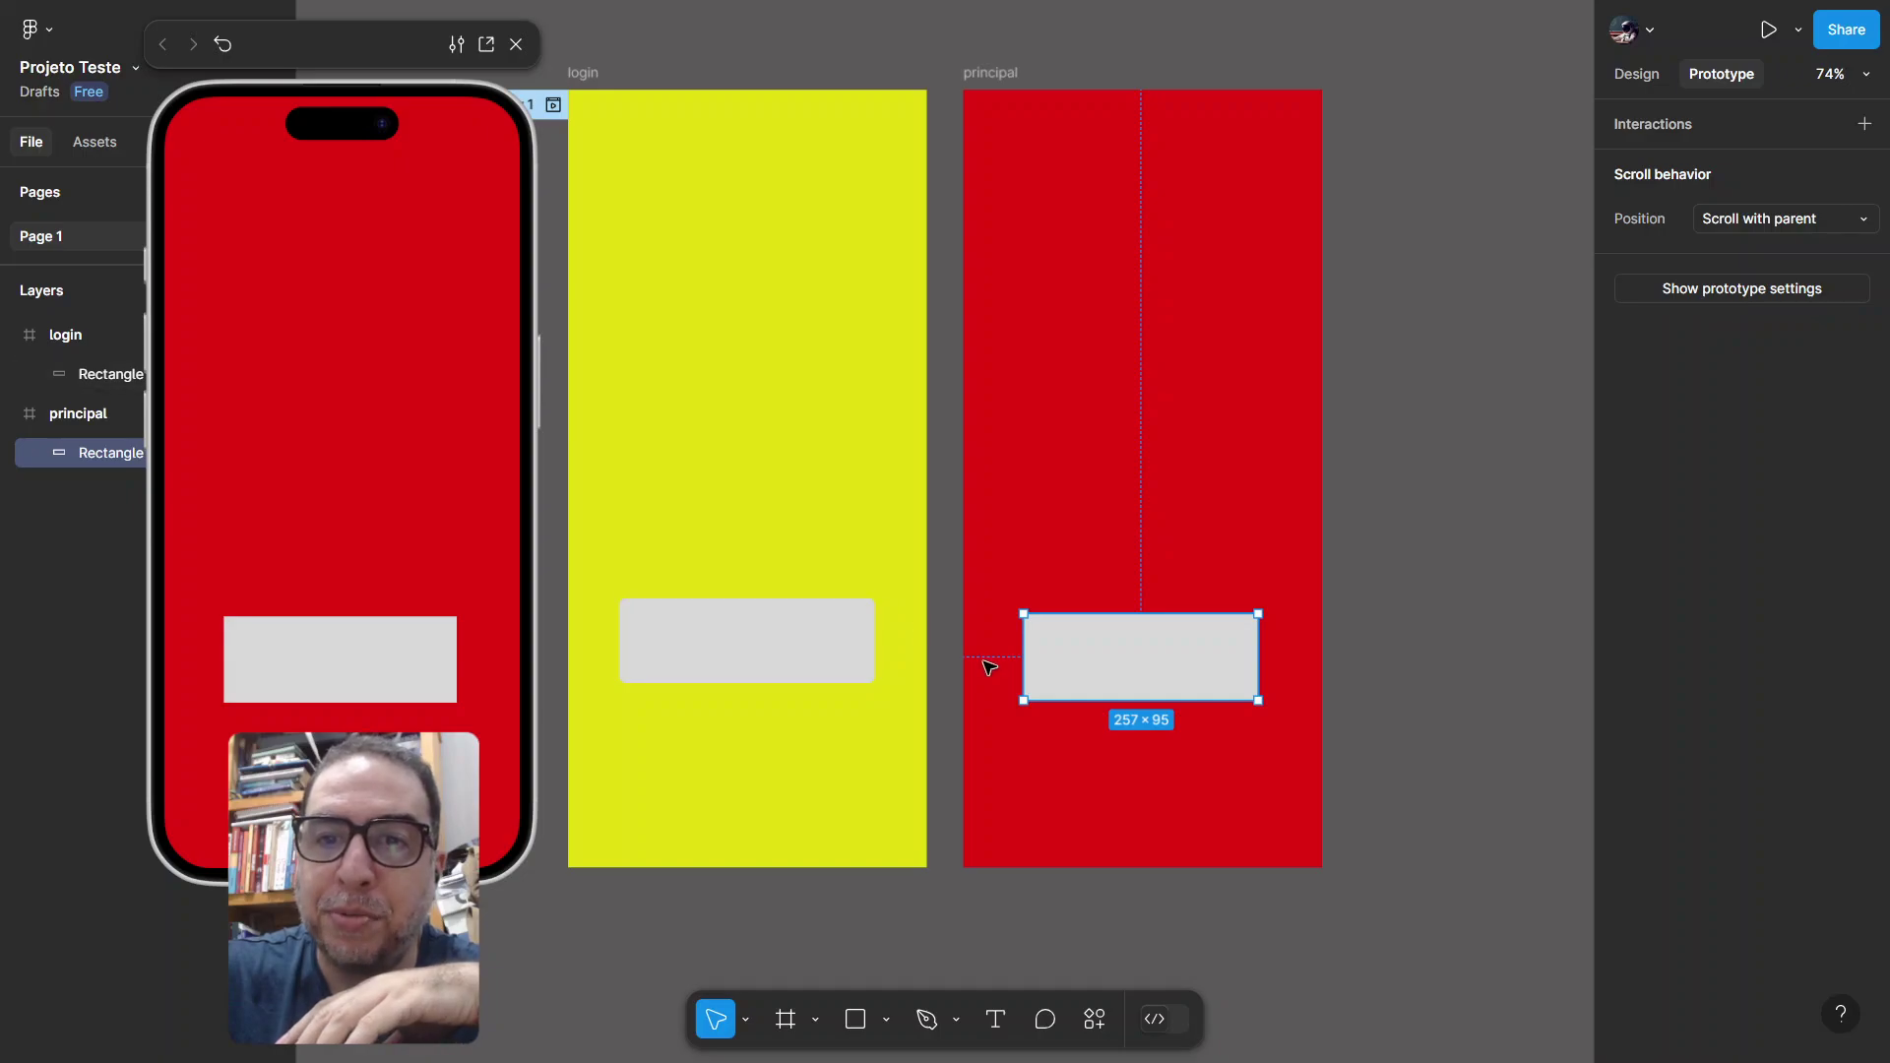
{"action": "mouse_move", "coordinate": [1023, 657]}
{"action": "left_click_drag", "start_coordinate": [1024, 658], "coordinate": [892, 352]}
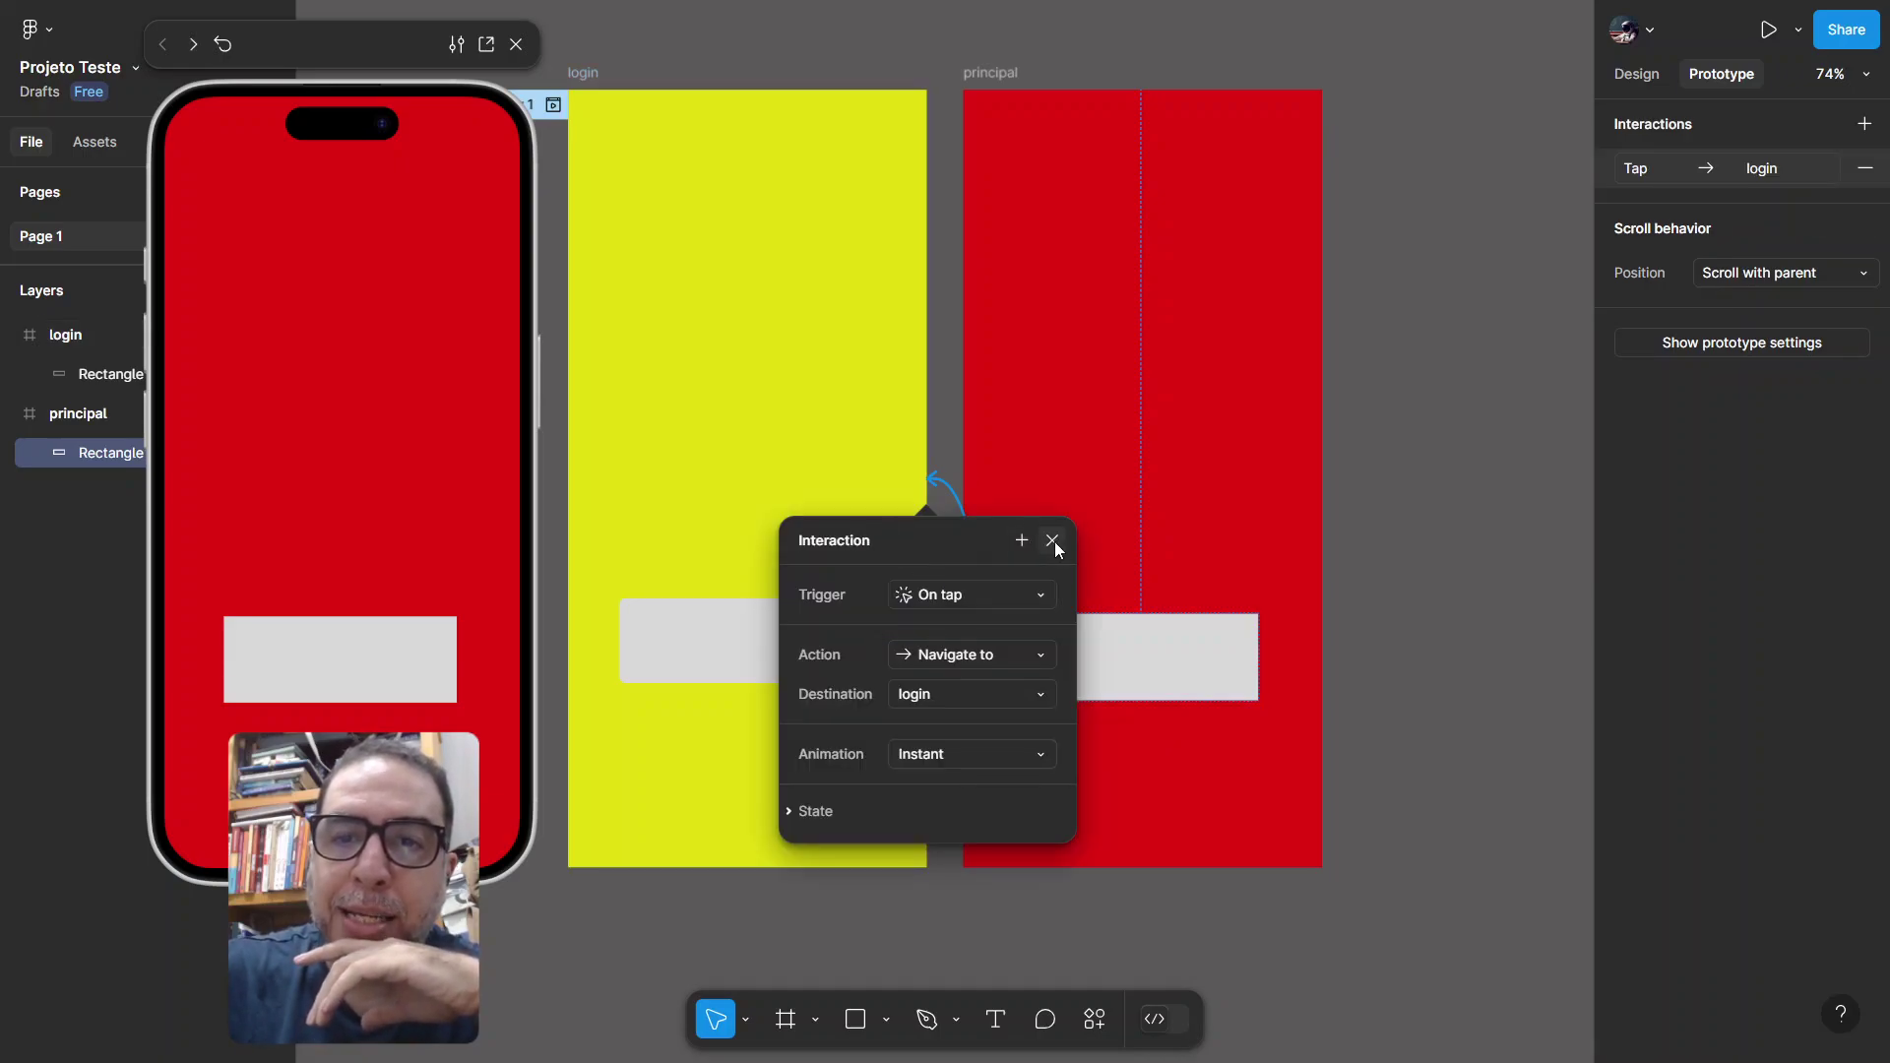
{"action": "left_click", "coordinate": [1053, 541]}
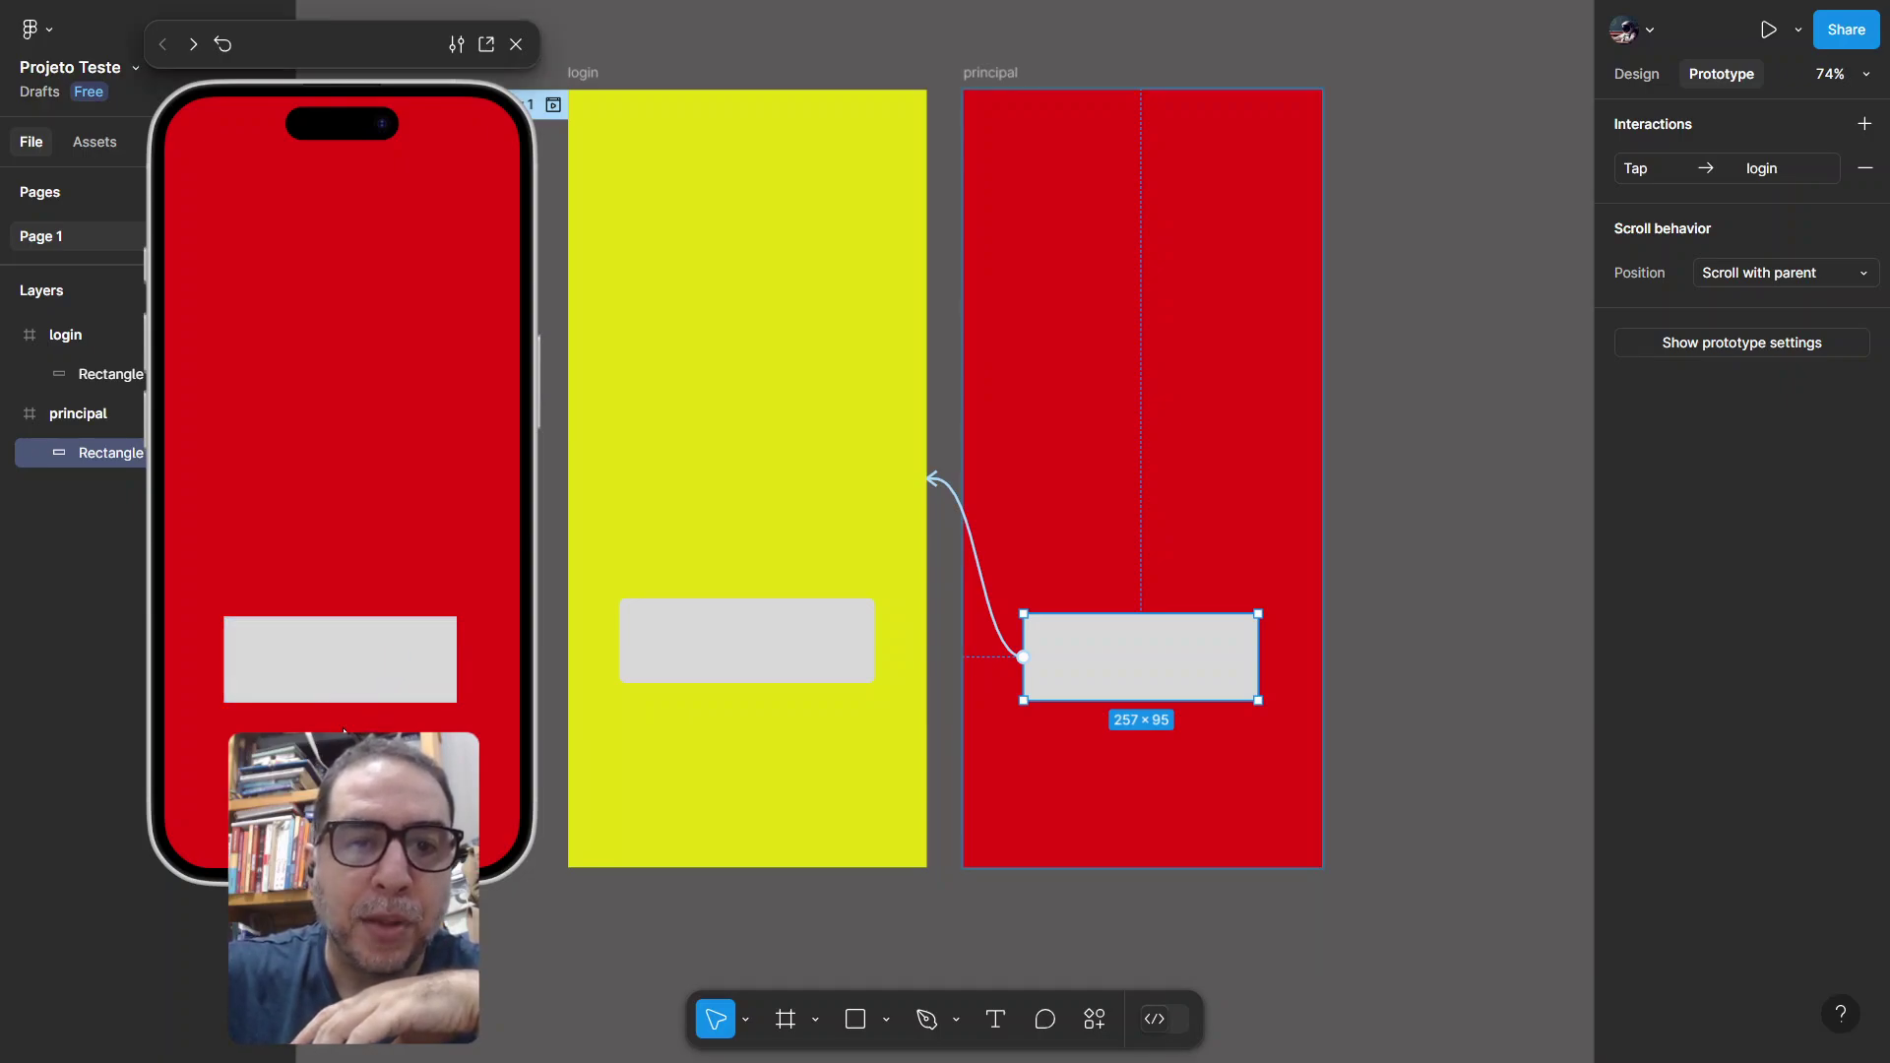
Step: Test the links in both directions by switching repeatedly between the login and principal screens in the prototype preview
{"action": "left_click", "coordinate": [347, 666]}
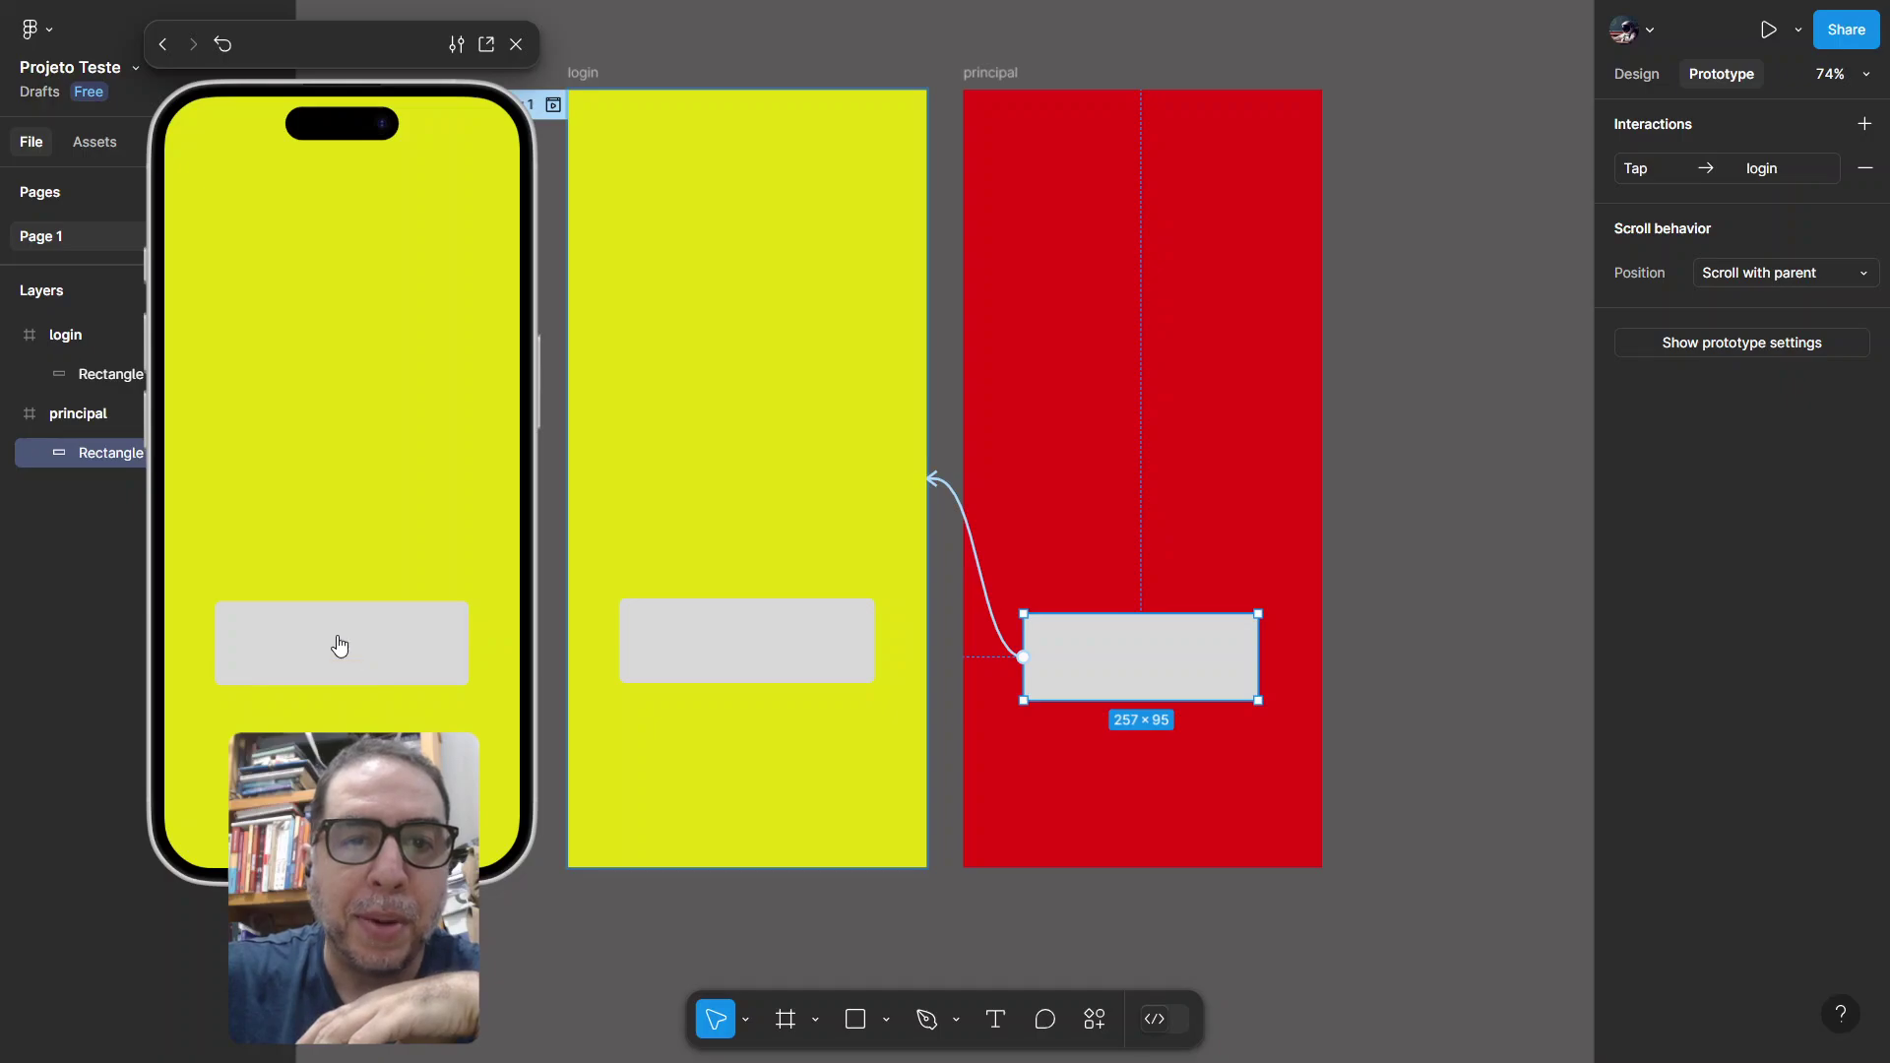
{"action": "left_click", "coordinate": [339, 645]}
{"action": "left_click", "coordinate": [339, 648]}
{"action": "left_click", "coordinate": [338, 649]}
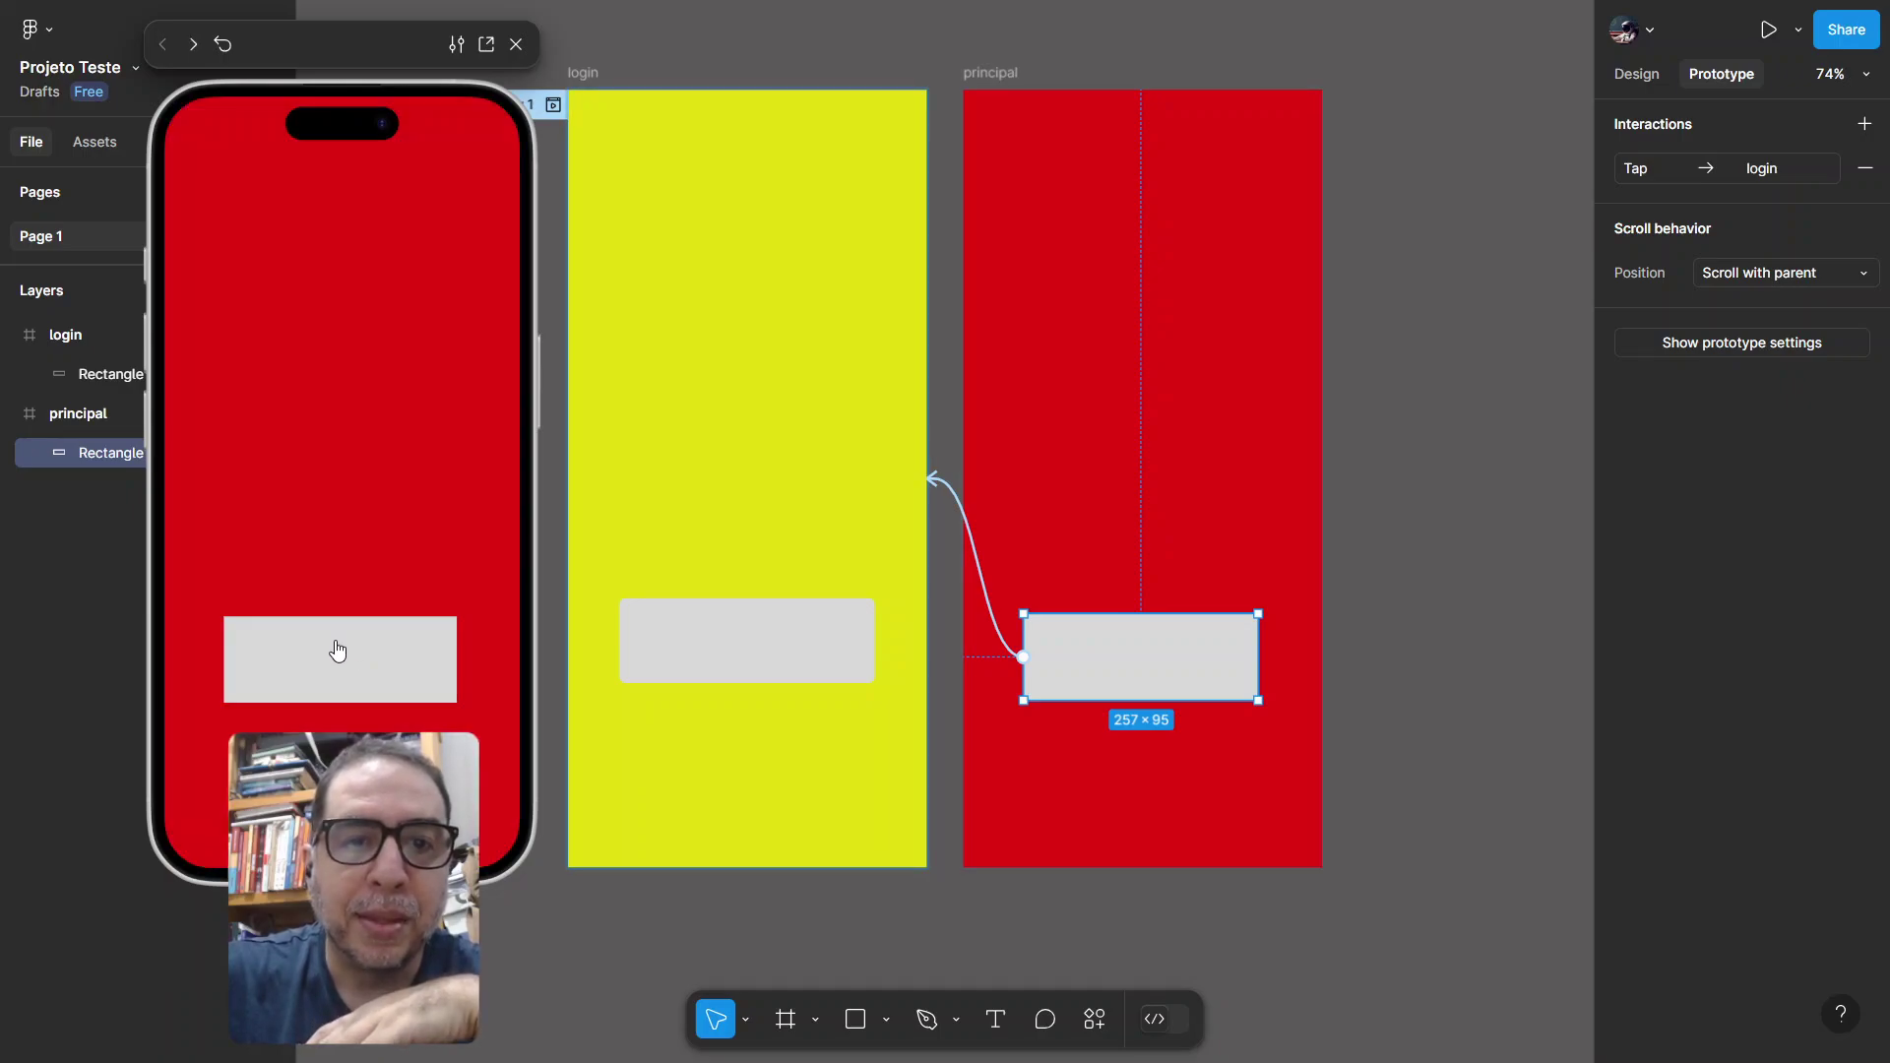
{"action": "left_click", "coordinate": [336, 650]}
{"action": "left_click", "coordinate": [338, 646]}
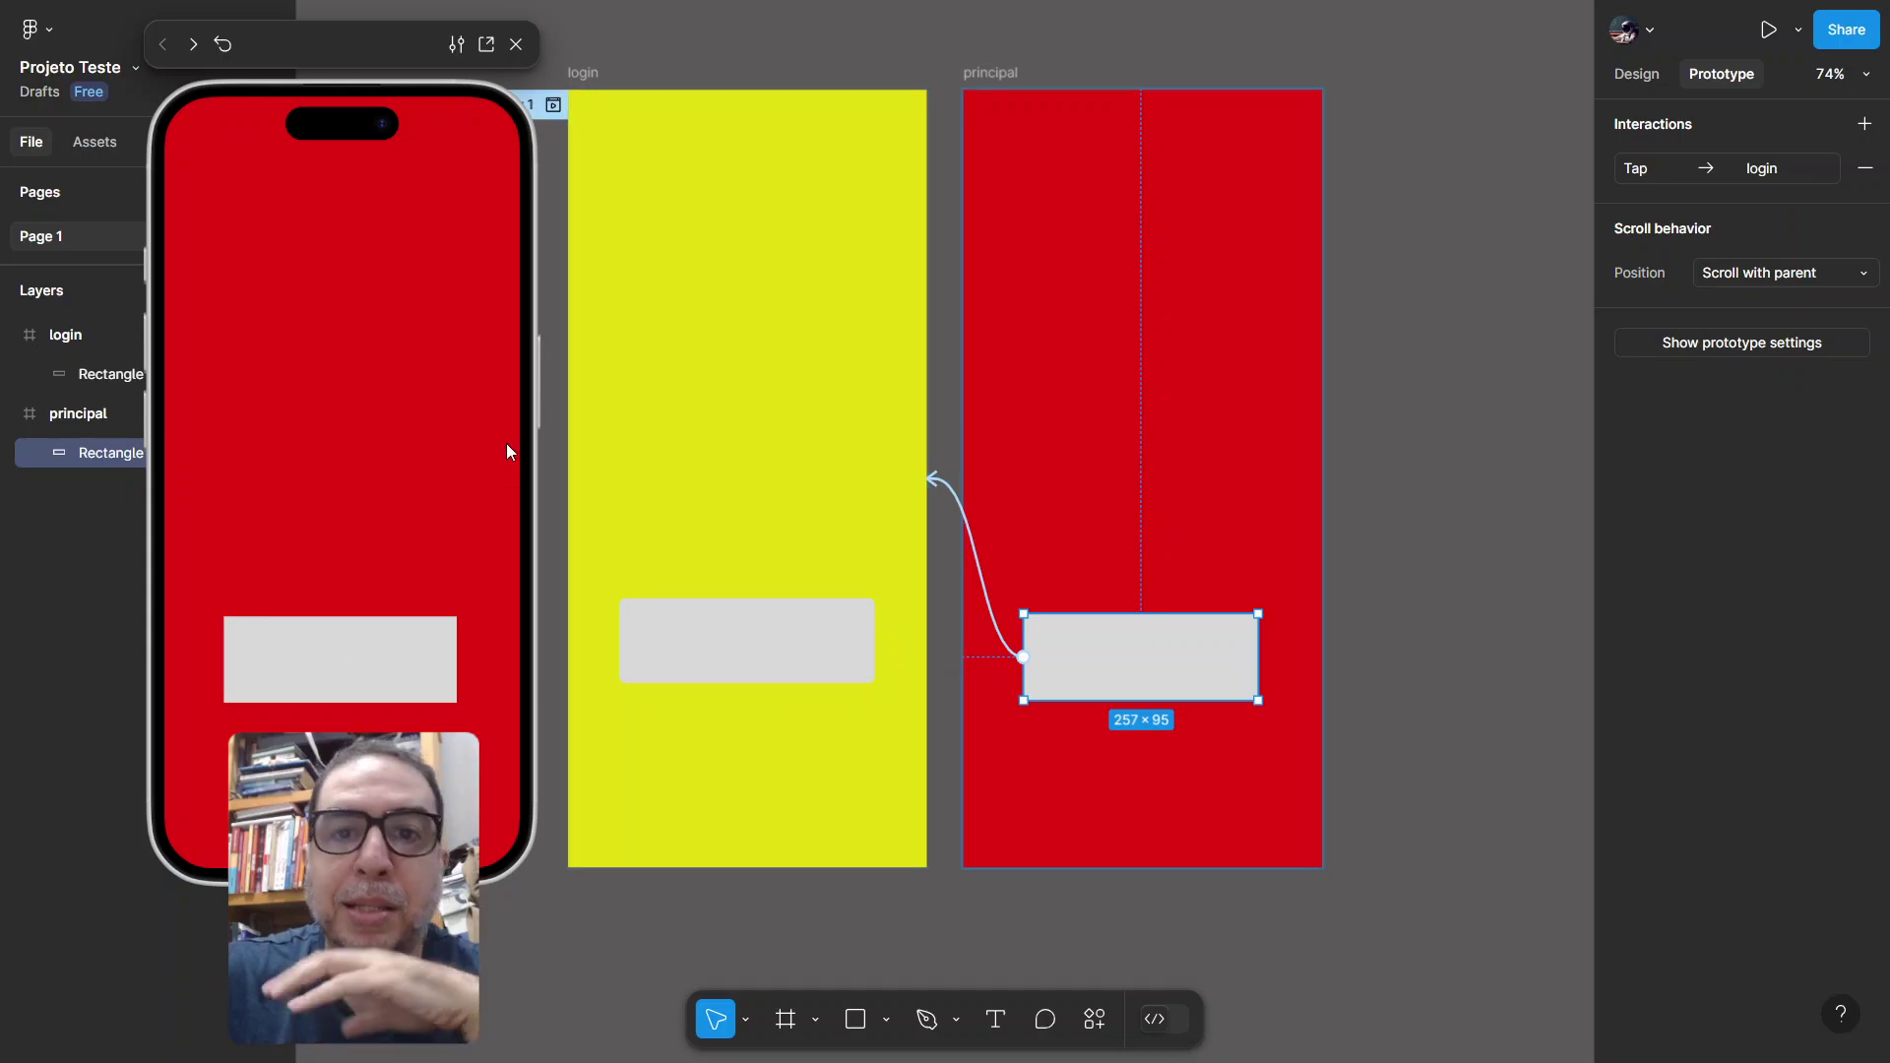